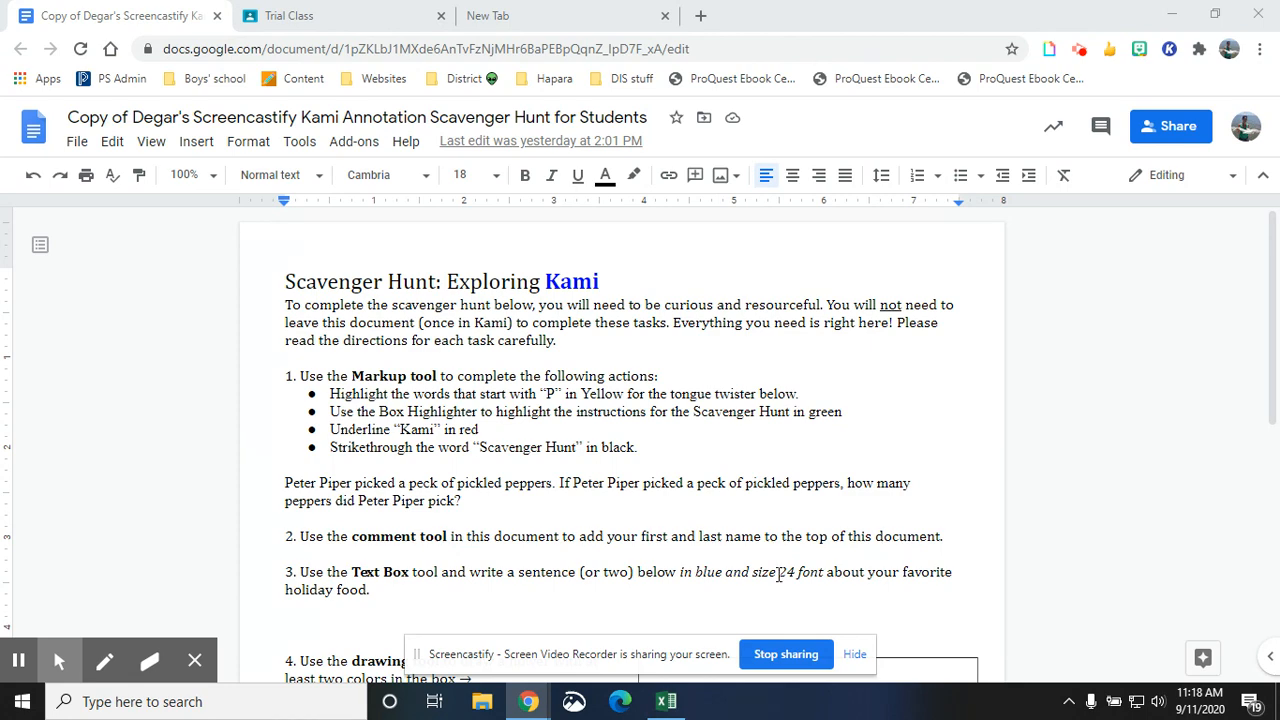
- Save the edited Kami Scavenger Hunt assignment in the Trial Class classroom
{"action": "left_click", "coordinate": [305, 20]}
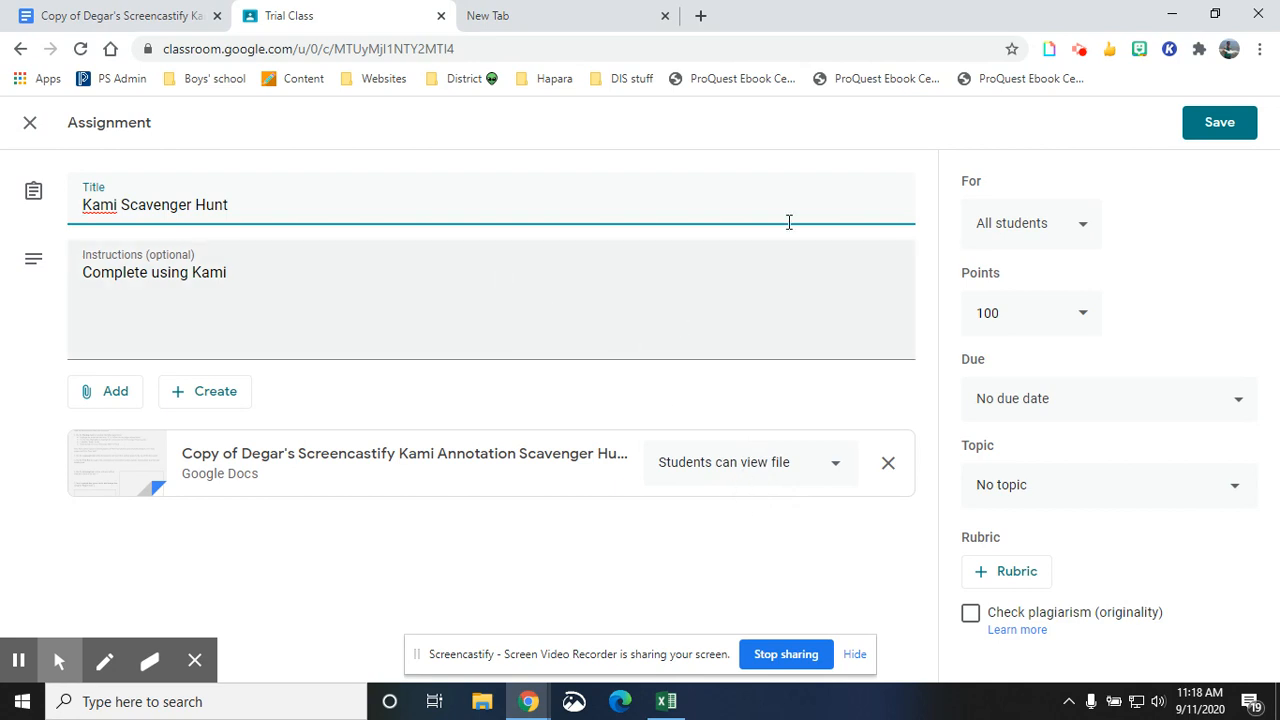
{"action": "left_click", "coordinate": [1198, 135]}
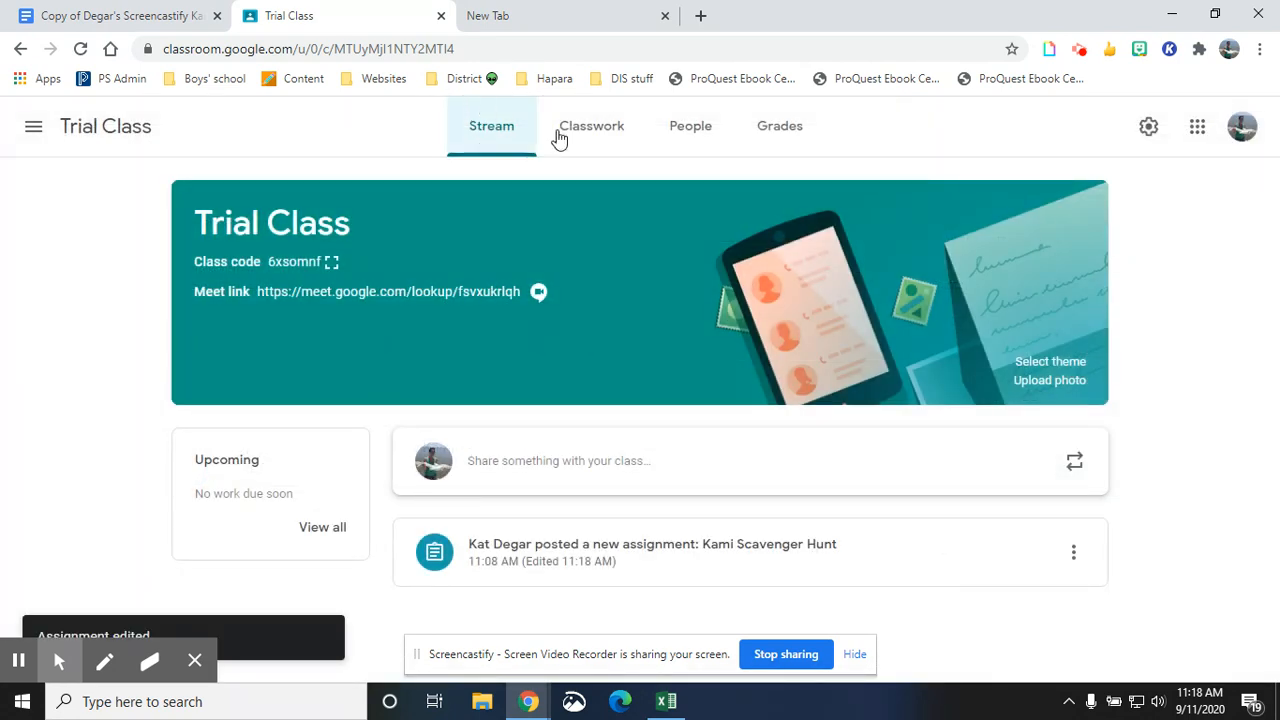
- Open the class's Classwork page and view the Create options without choosing one
{"action": "left_click", "coordinate": [558, 135]}
{"action": "left_click", "coordinate": [343, 194]}
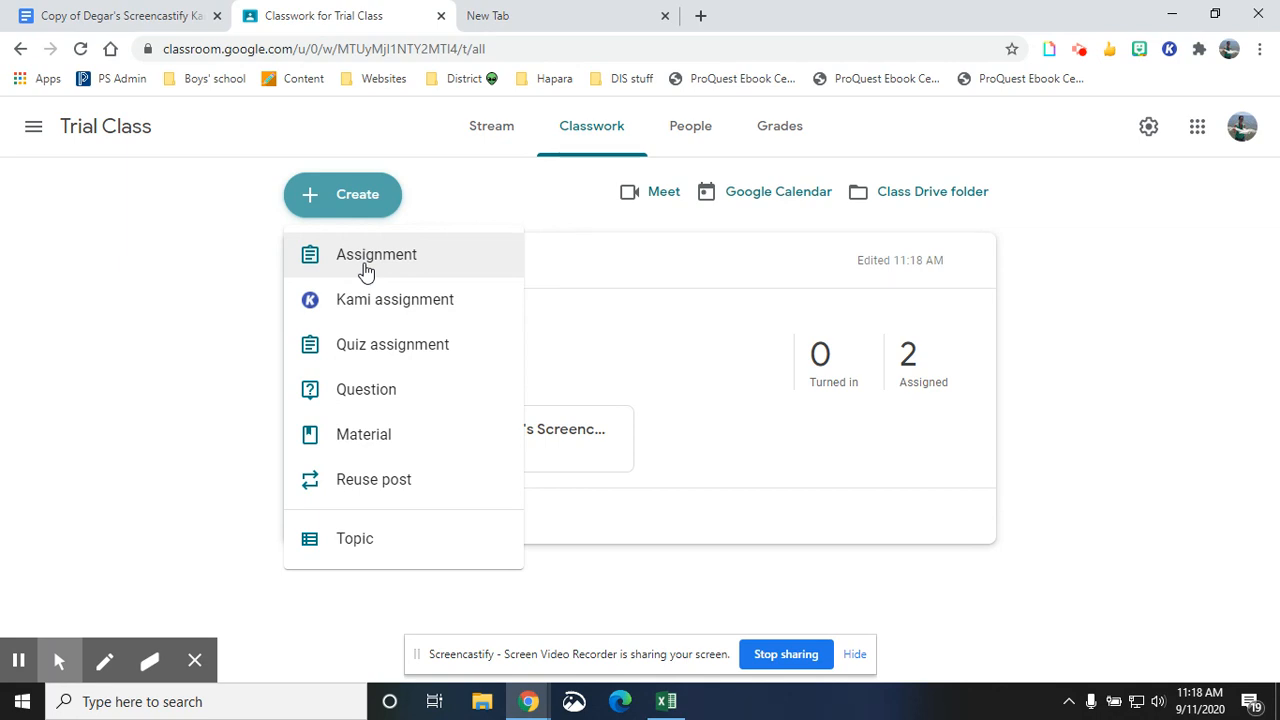
{"action": "left_click", "coordinate": [209, 246]}
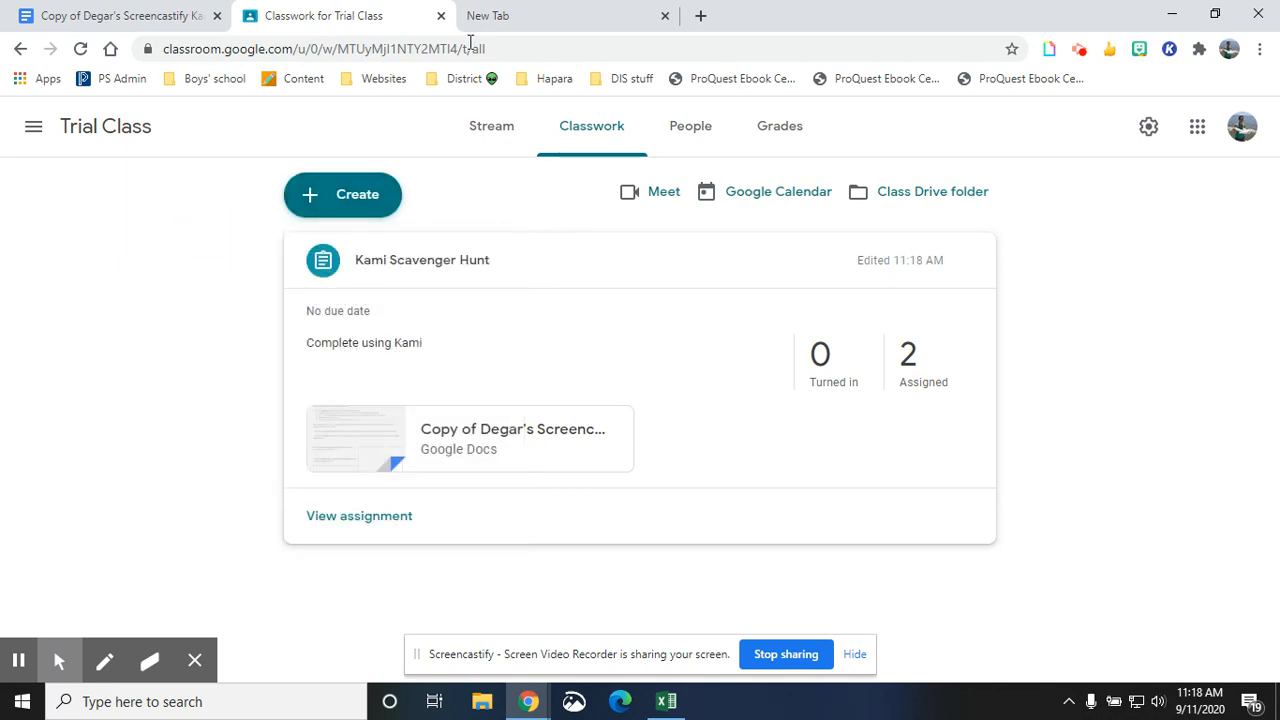
- Search Google for kami extension and open the Kami Extension page in the Chrome Web Store
{"action": "left_click", "coordinate": [550, 18]}
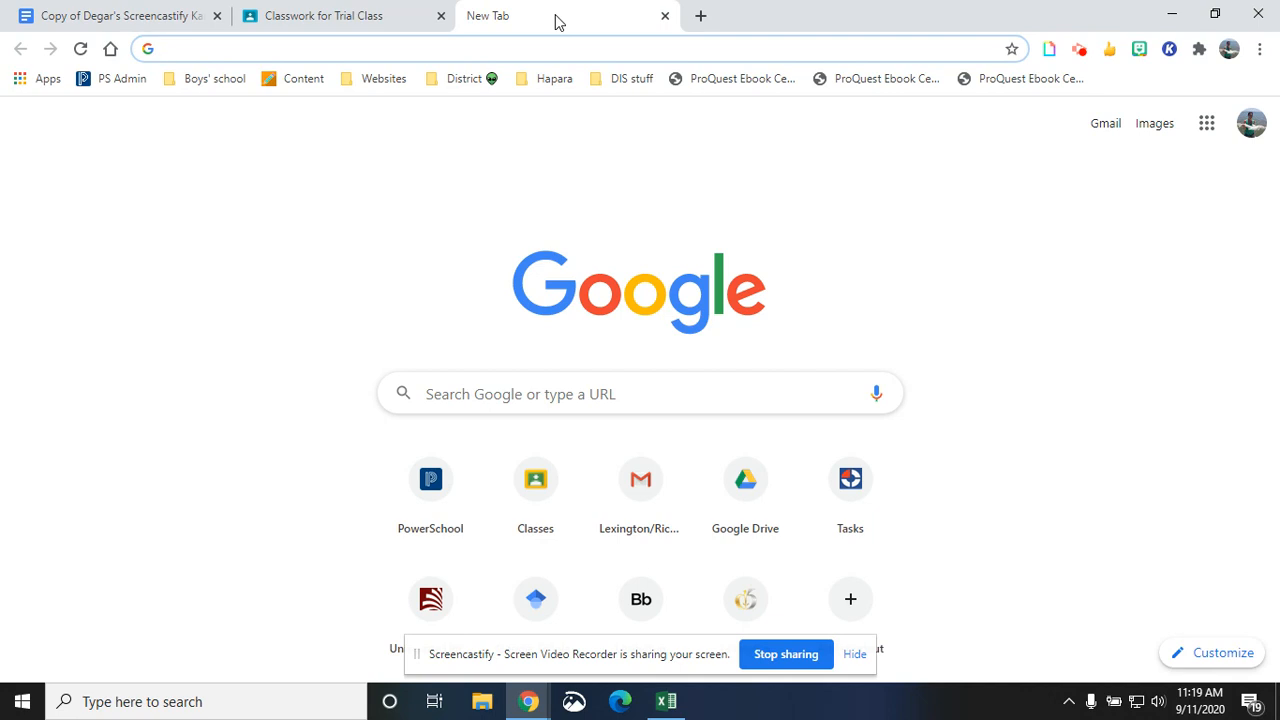
{"action": "type", "text": "kami ex"}
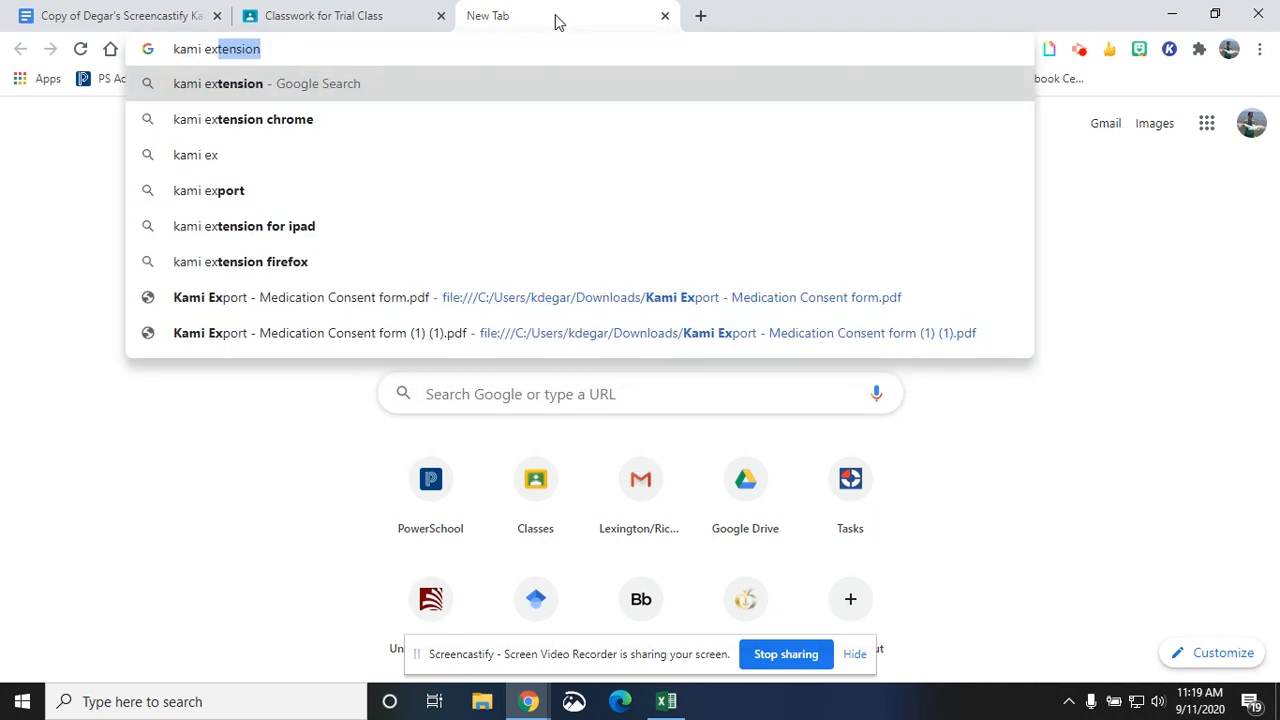
{"action": "key", "text": "Return"}
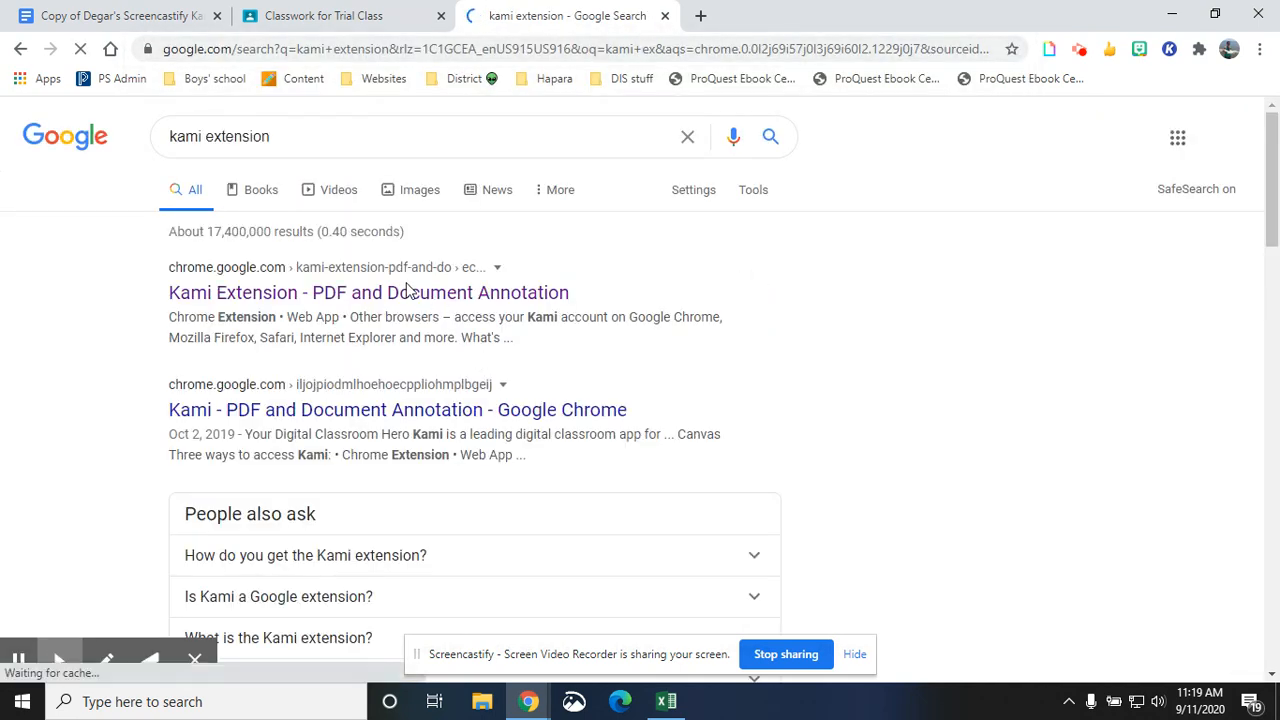
{"action": "left_click", "coordinate": [343, 296]}
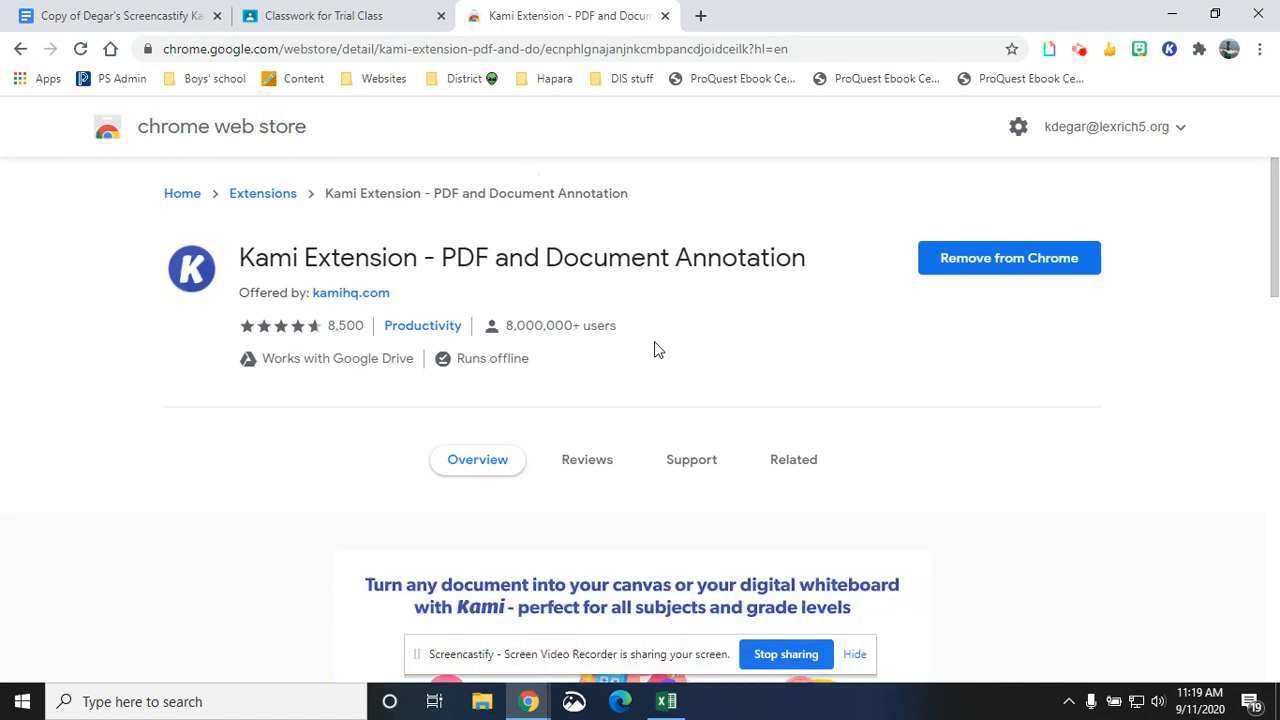
- Reinstall the Kami Extension by removing it from Chrome and adding it again
{"action": "left_click", "coordinate": [1013, 268]}
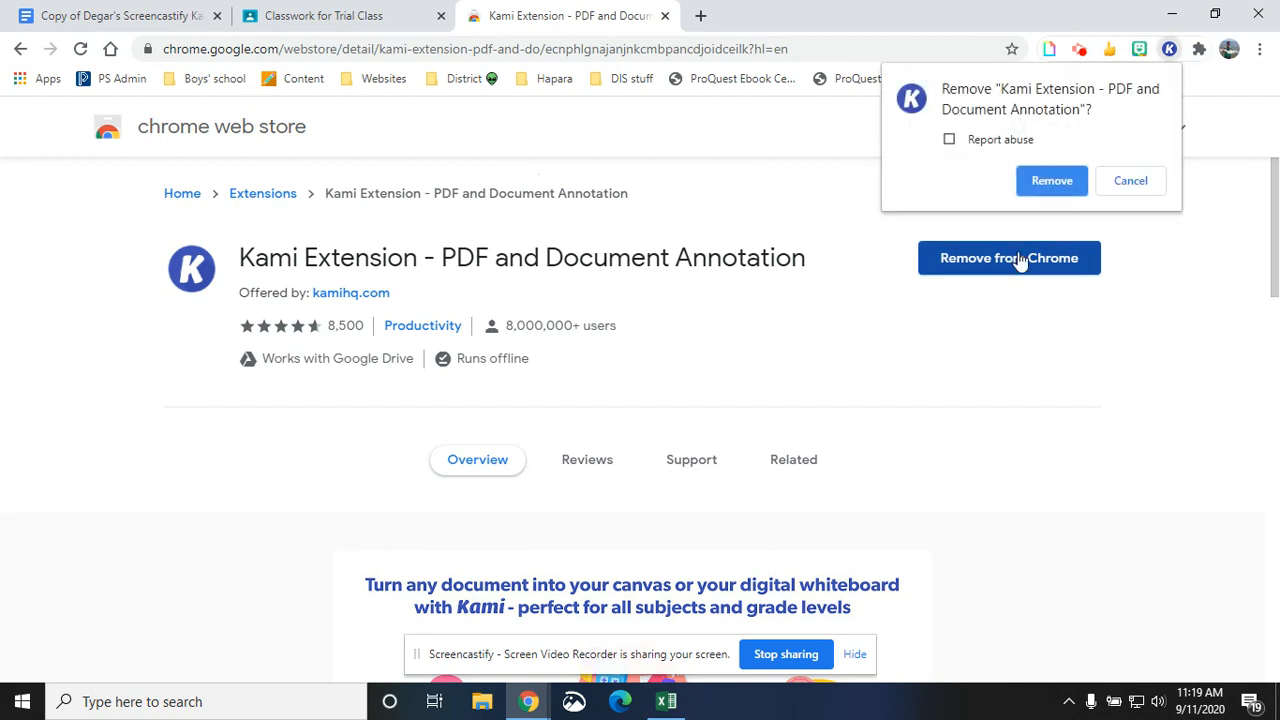
{"action": "left_click", "coordinate": [1055, 180]}
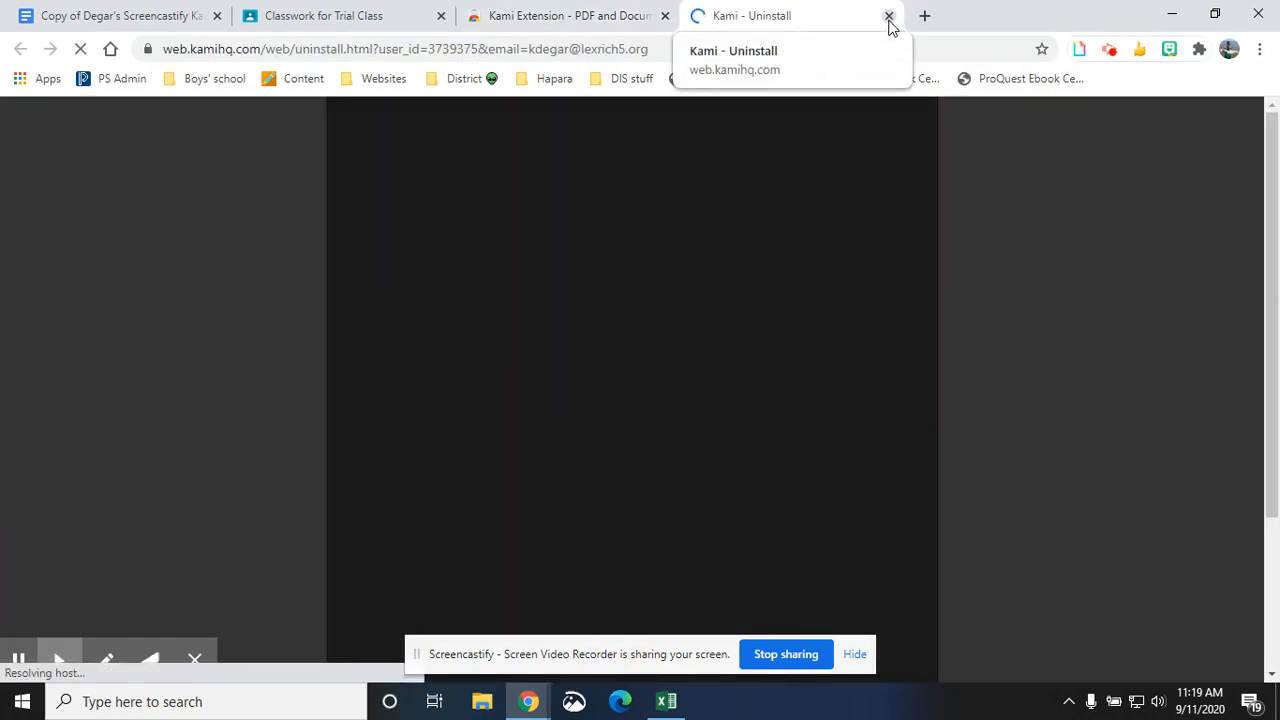
{"action": "left_click", "coordinate": [889, 16]}
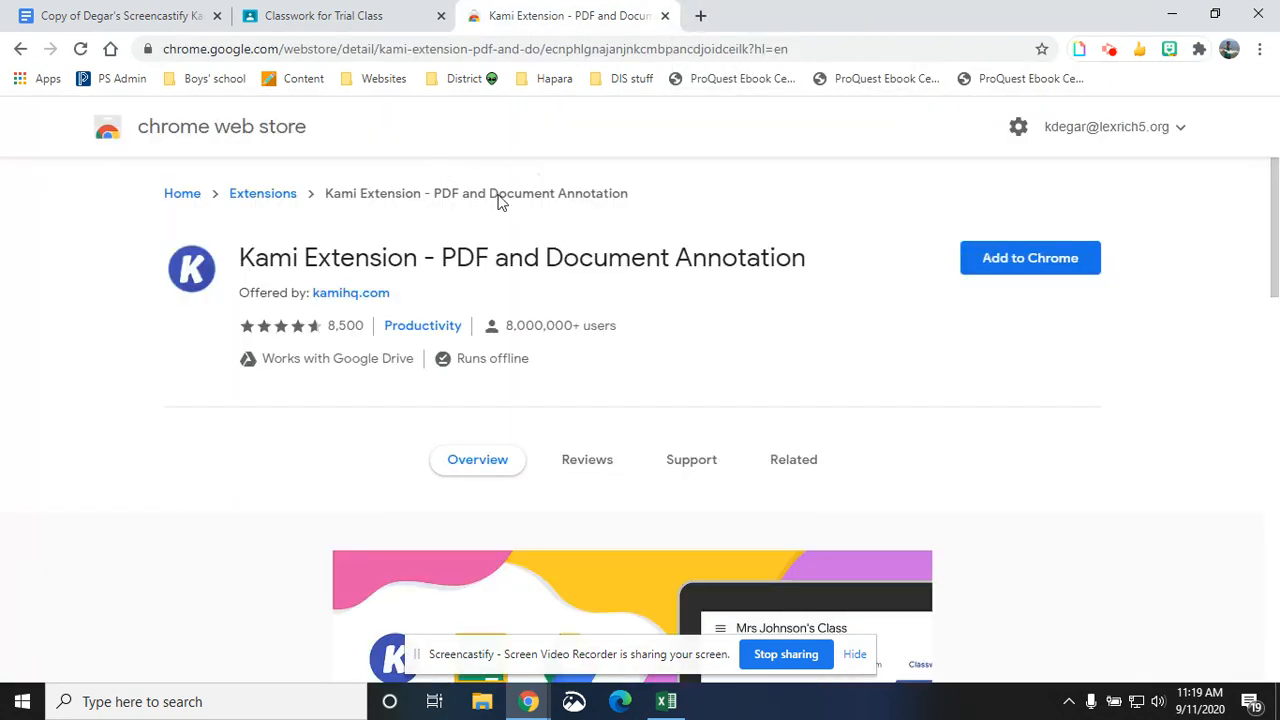
{"action": "left_click", "coordinate": [997, 264]}
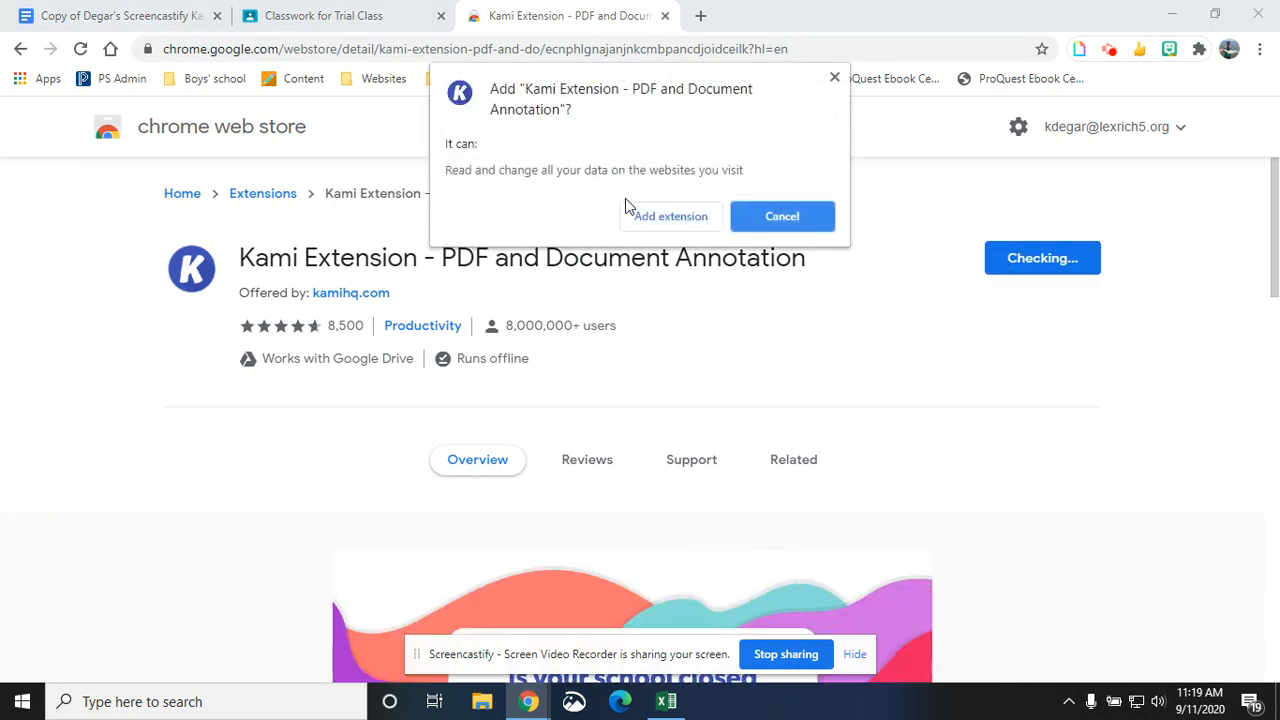
{"action": "left_click", "coordinate": [651, 224]}
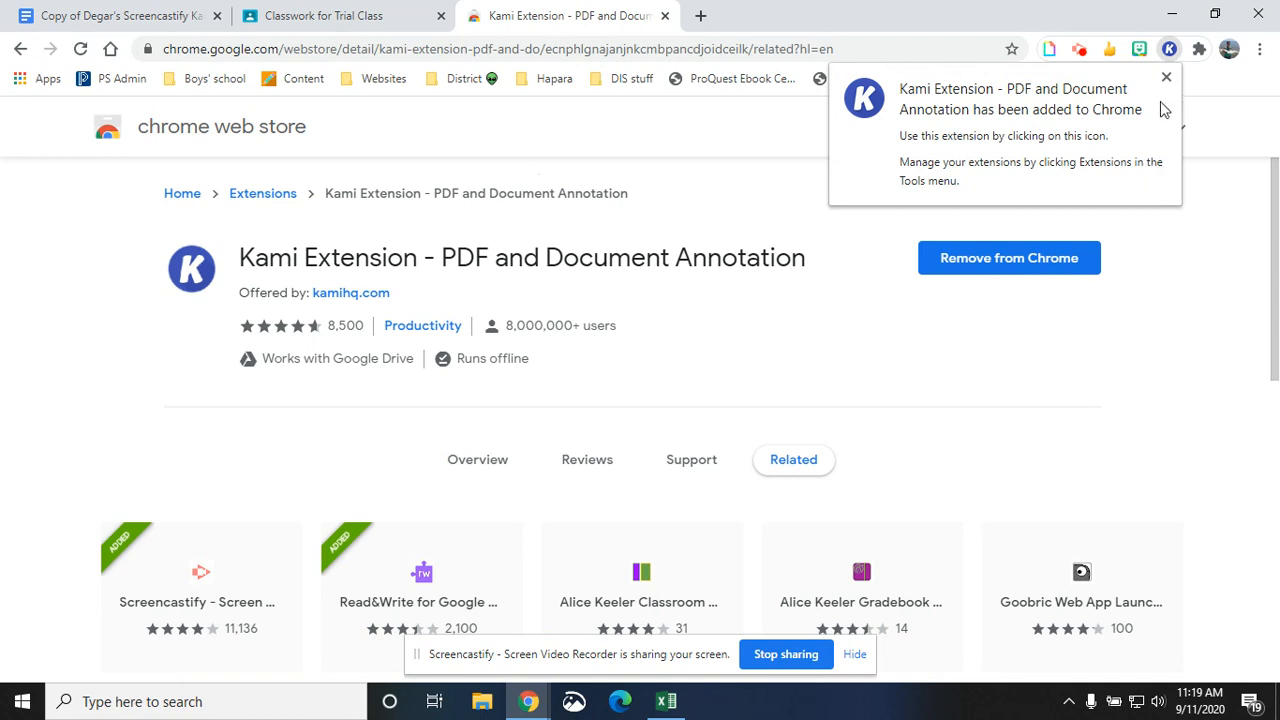
- Pin the Kami Extension to the browser toolbar from the extensions list
{"action": "left_click", "coordinate": [1166, 79]}
{"action": "left_click", "coordinate": [1197, 52]}
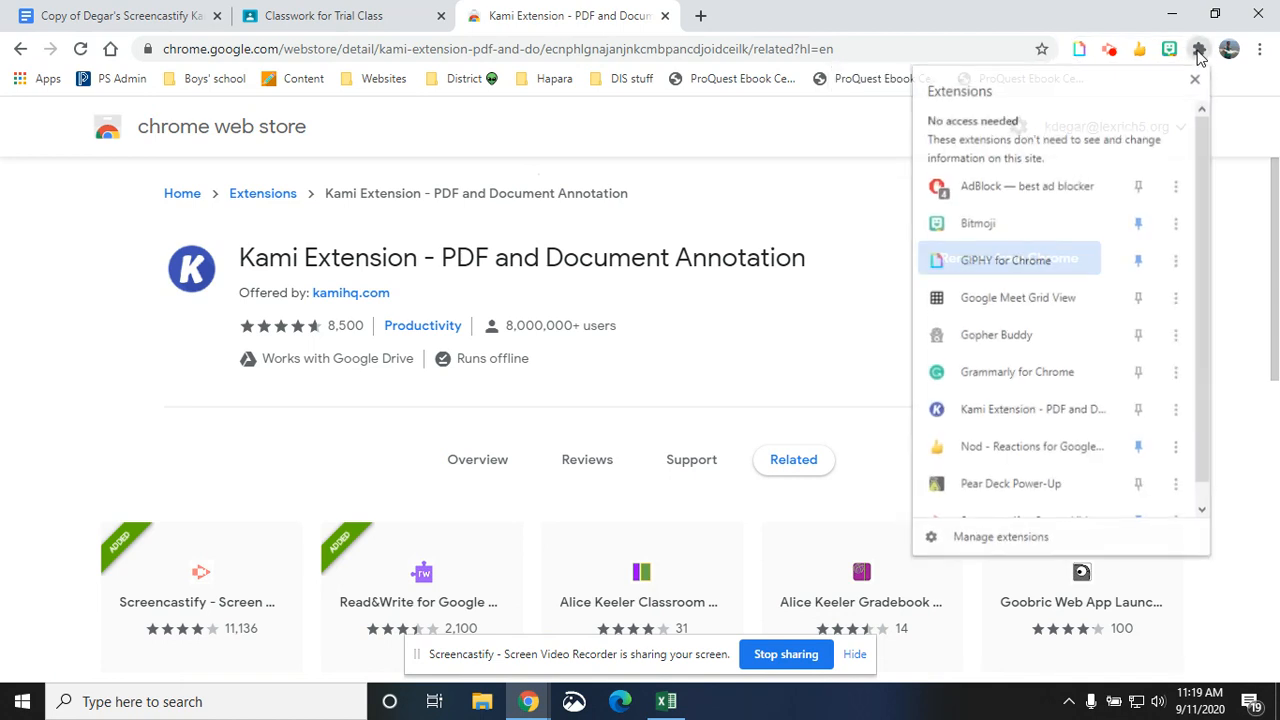
{"action": "left_click", "coordinate": [1139, 409]}
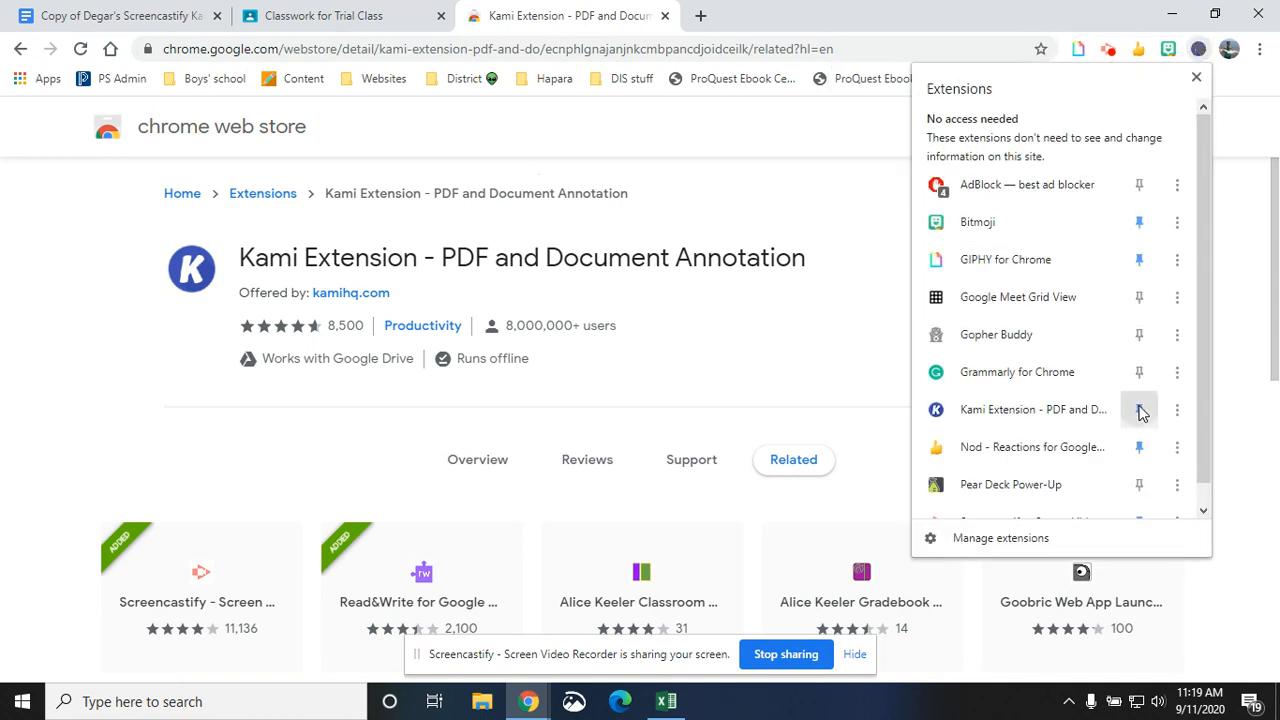
{"action": "left_click", "coordinate": [1196, 77]}
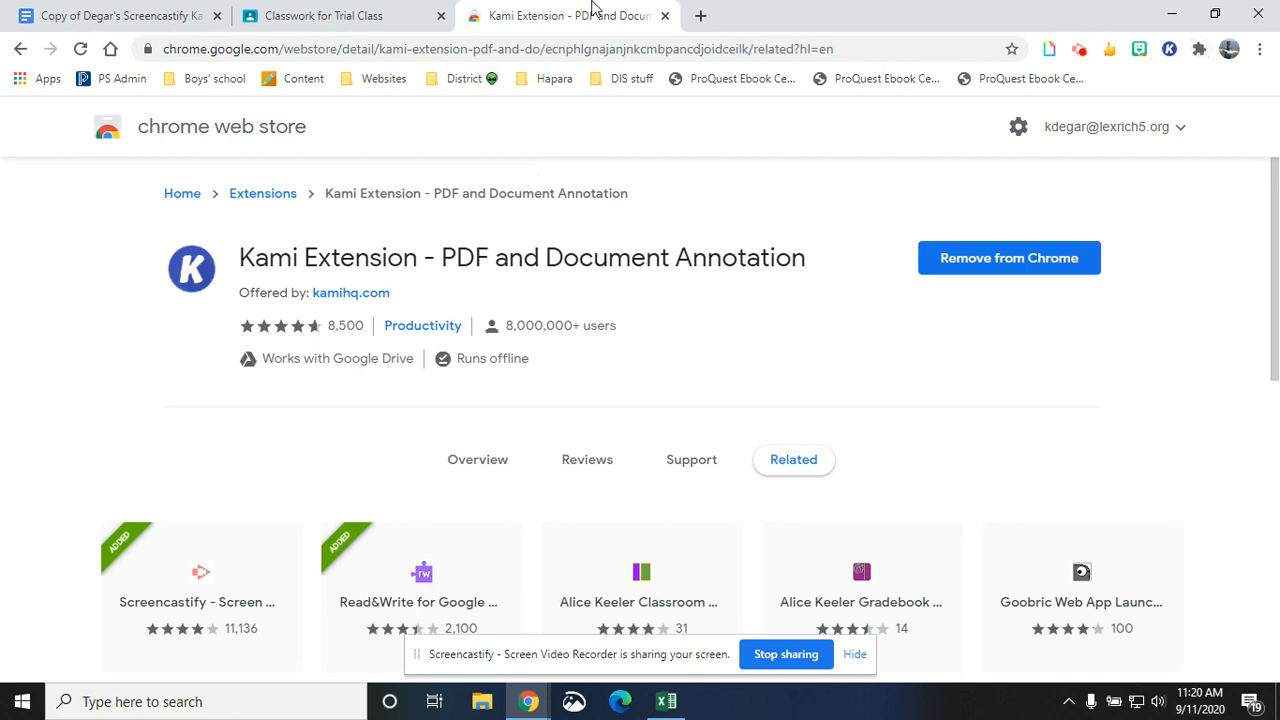
- Launch the Kami viewer from the extension icon on the scavenger hunt document tab
{"action": "left_click", "coordinate": [87, 17]}
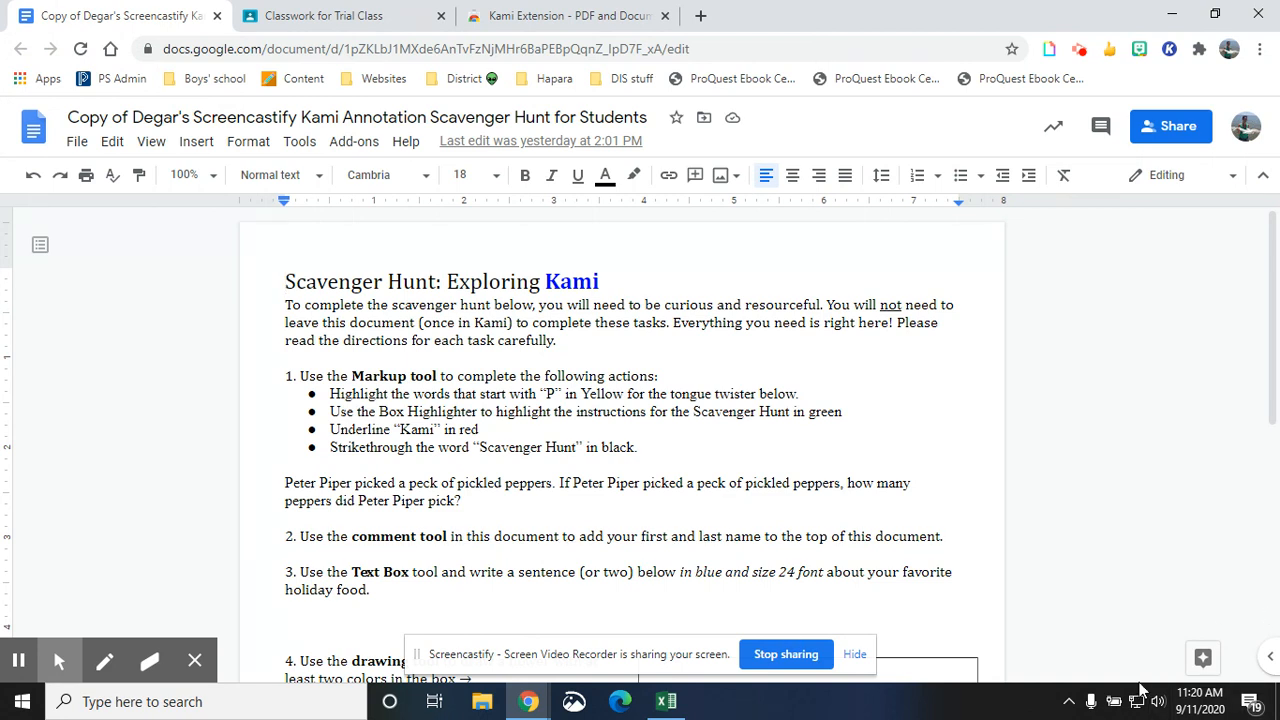
{"action": "left_click", "coordinate": [1169, 50]}
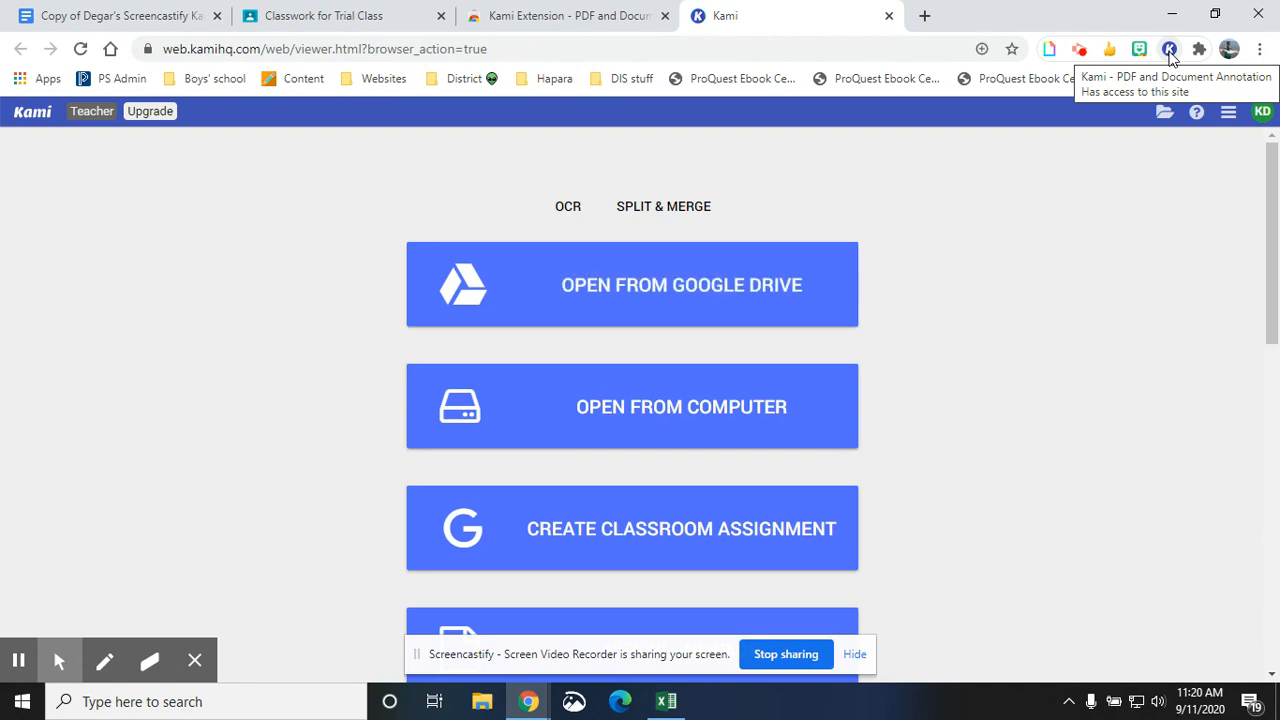
- Log out of Kami and sign back in with Google using the teacher account
{"action": "left_click", "coordinate": [1262, 113]}
{"action": "left_click", "coordinate": [1038, 318]}
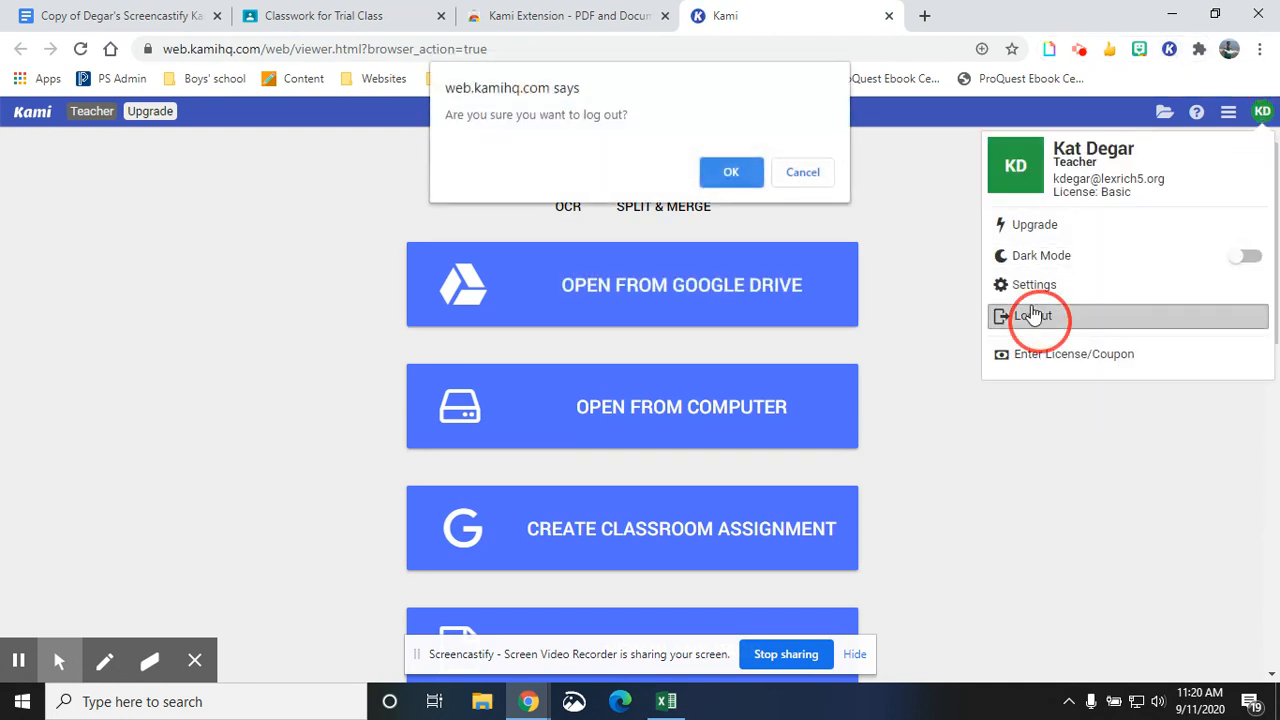
{"action": "left_click", "coordinate": [714, 168]}
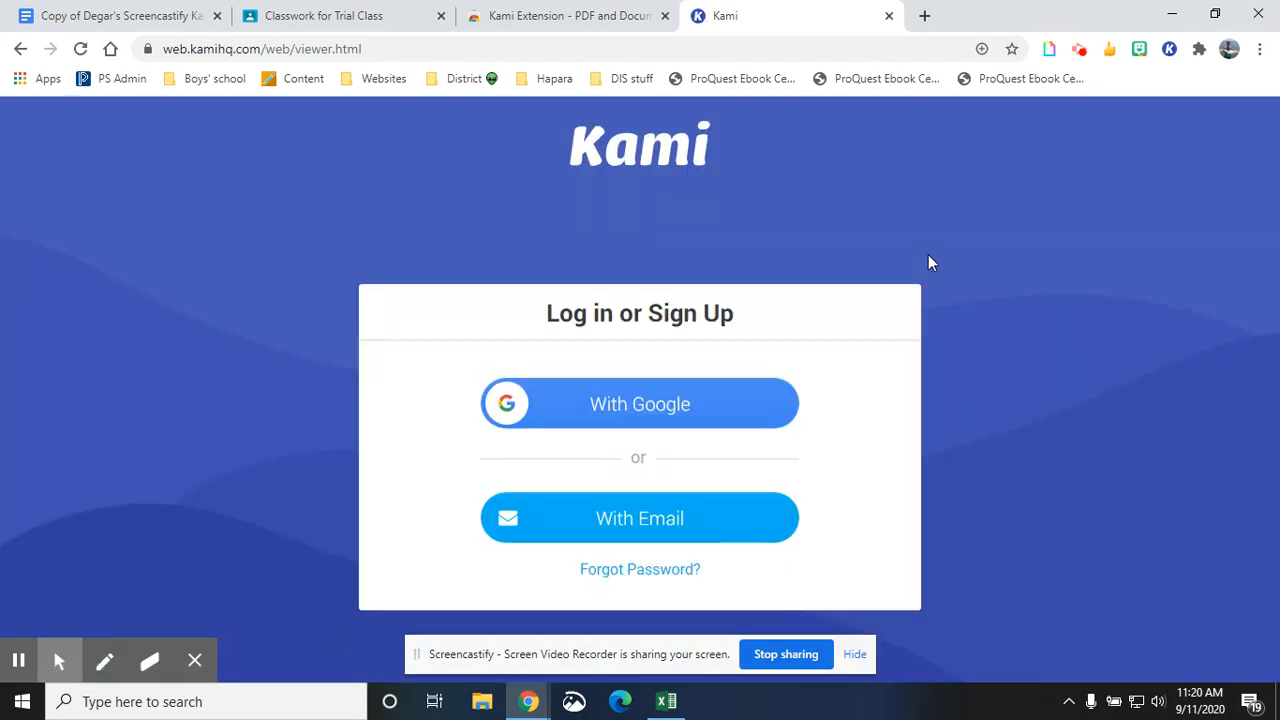
{"action": "left_click", "coordinate": [677, 401]}
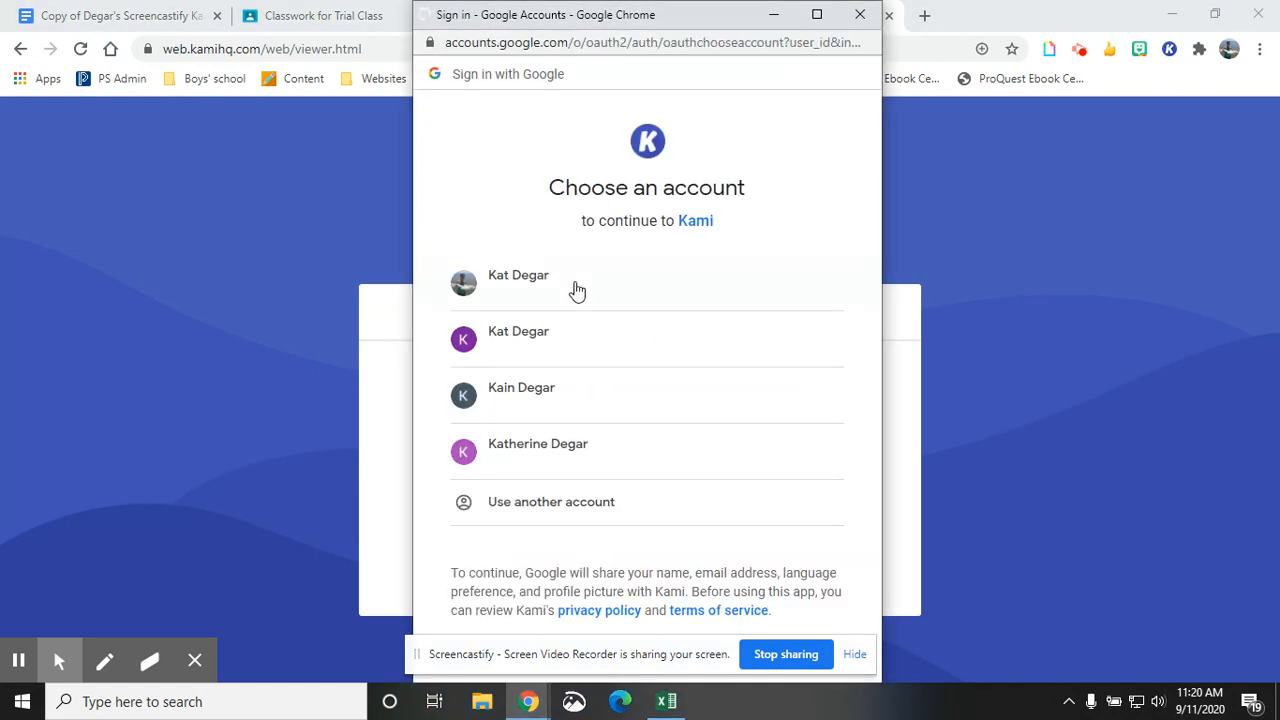
{"action": "left_click", "coordinate": [577, 290]}
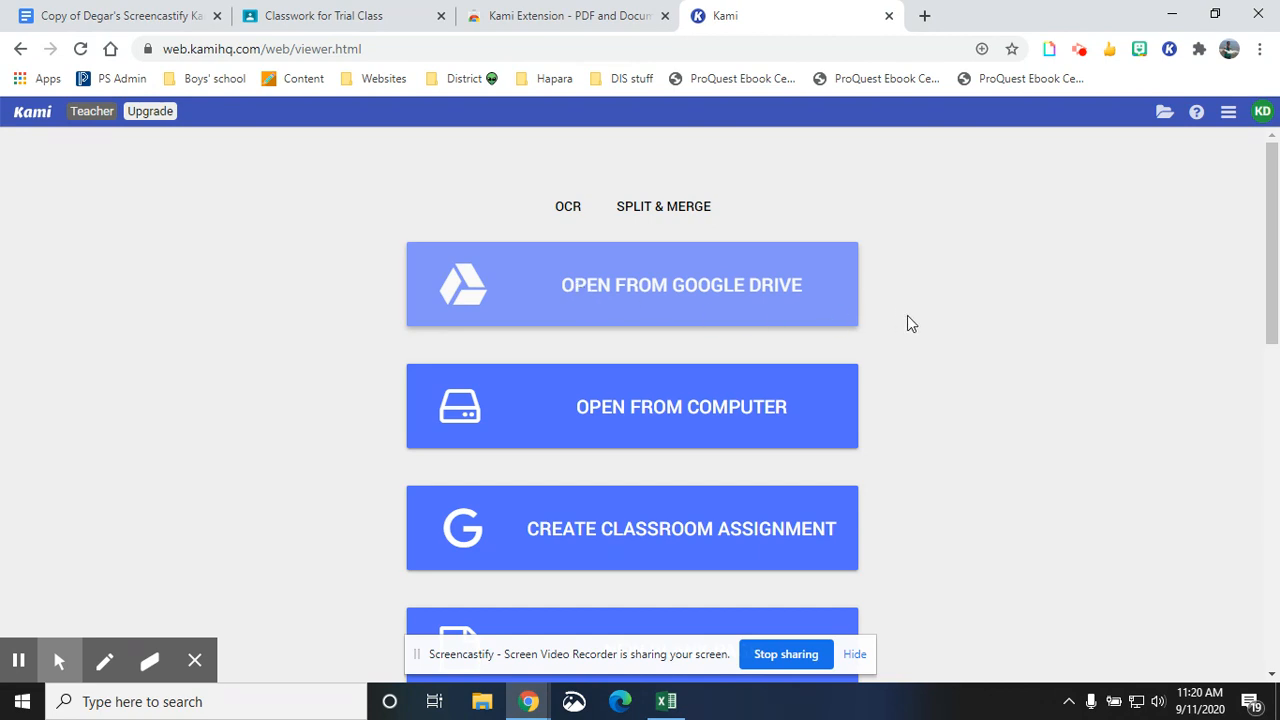
- Open the Copy of Degar's Screencastify Kami Annotation Scavenger Hunt for Students document from recent Google Drive files
{"action": "scroll", "coordinate": [966, 320], "scroll_direction": "down", "scroll_amount": 1}
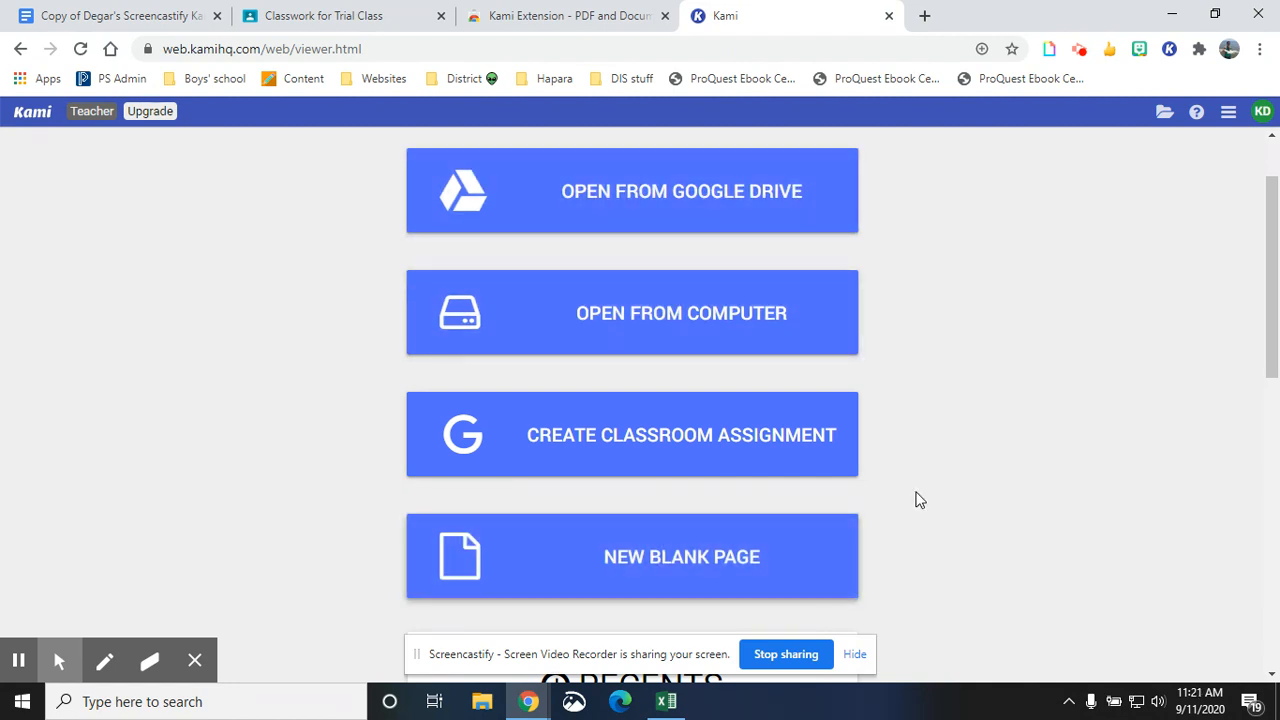
{"action": "left_click", "coordinate": [690, 197]}
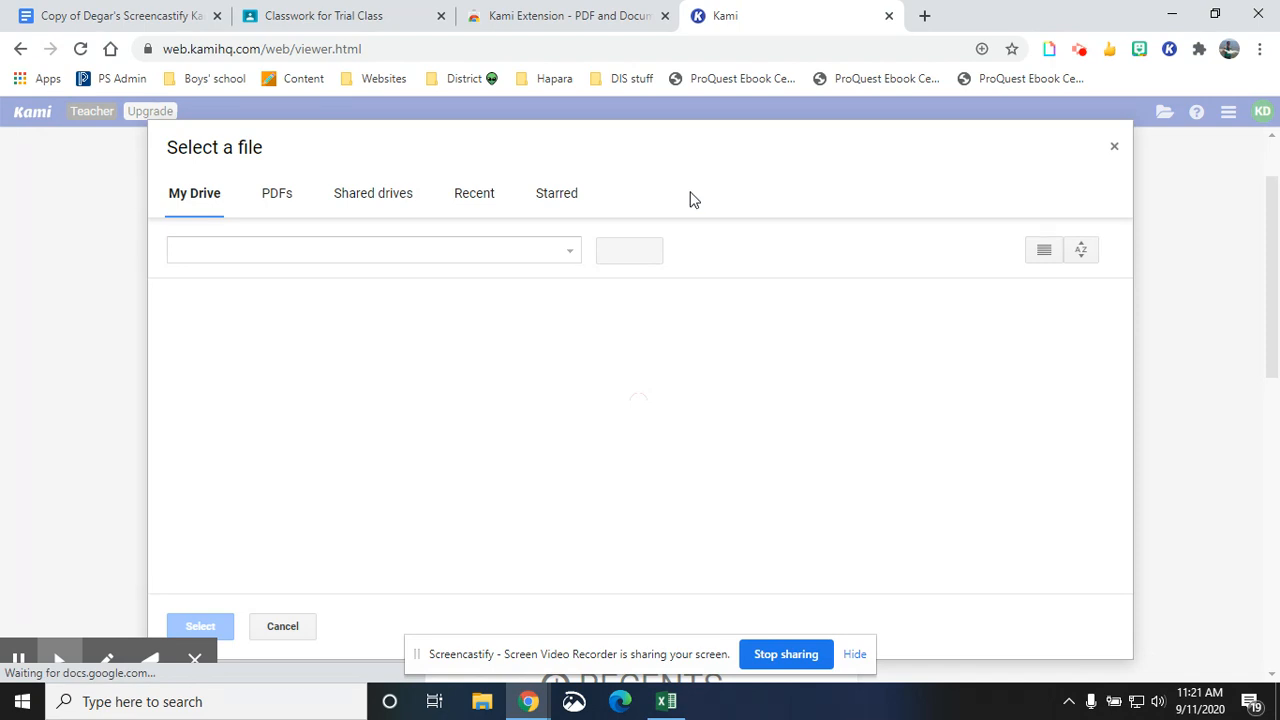
{"action": "left_click", "coordinate": [18, 660]}
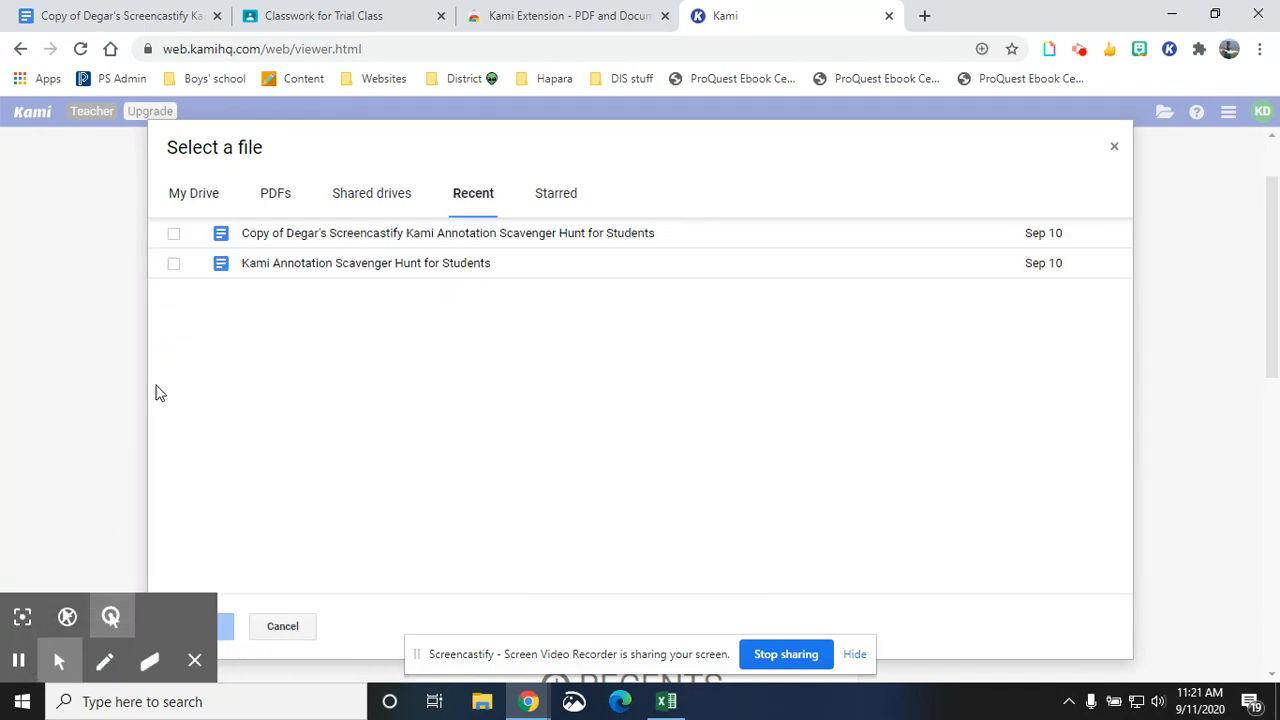
{"action": "left_click", "coordinate": [174, 235]}
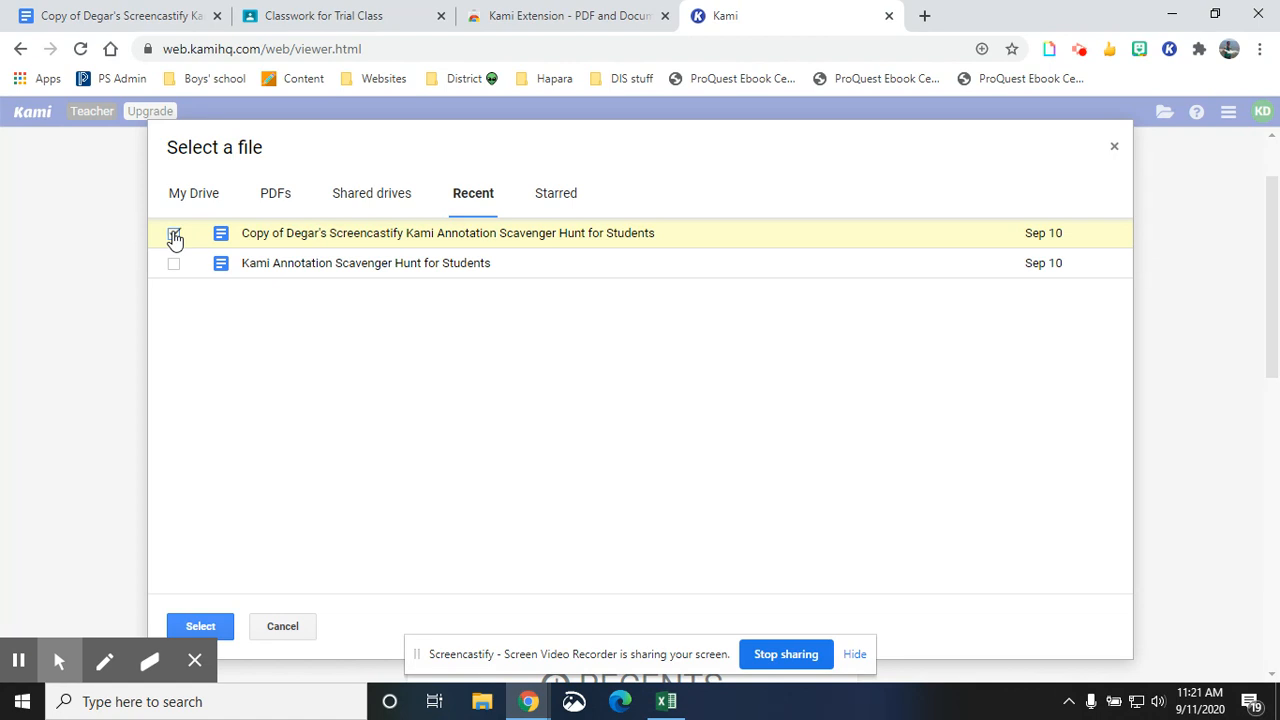
{"action": "left_click", "coordinate": [216, 626]}
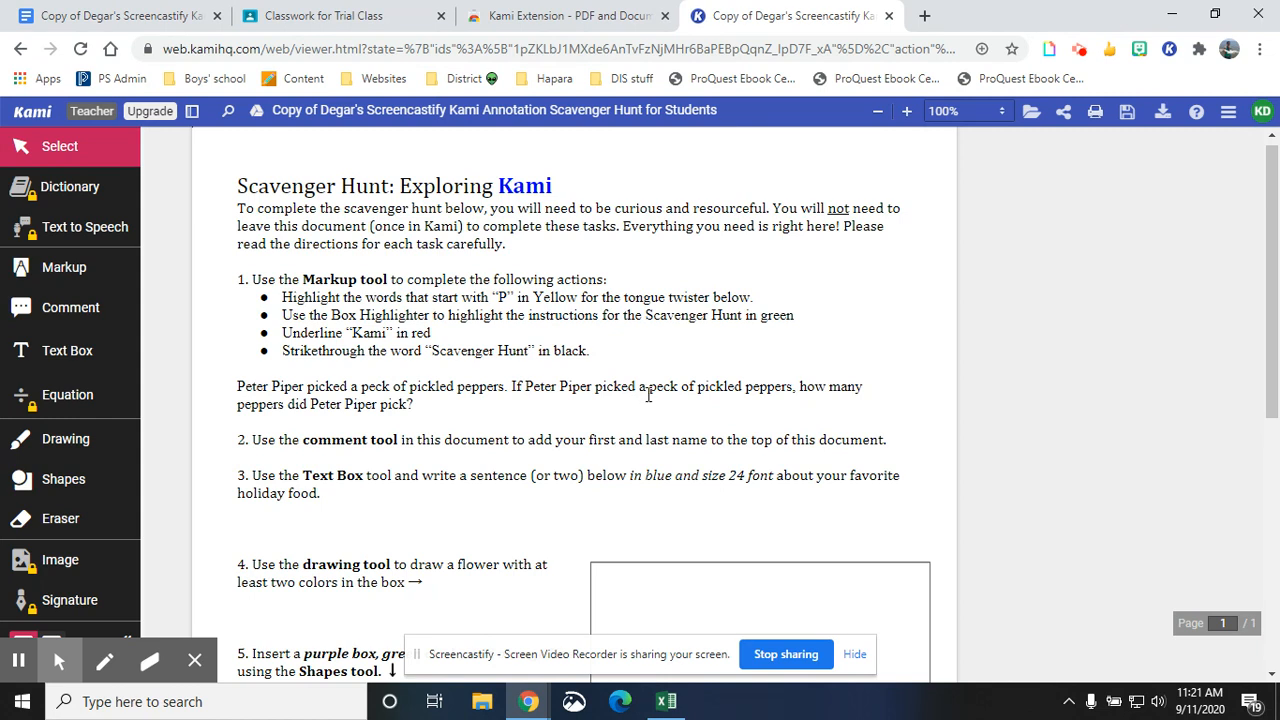
- Customize the Markup colour palette by adding black to an empty slot and saving it
{"action": "scroll", "coordinate": [555, 297], "scroll_direction": "down", "scroll_amount": 1}
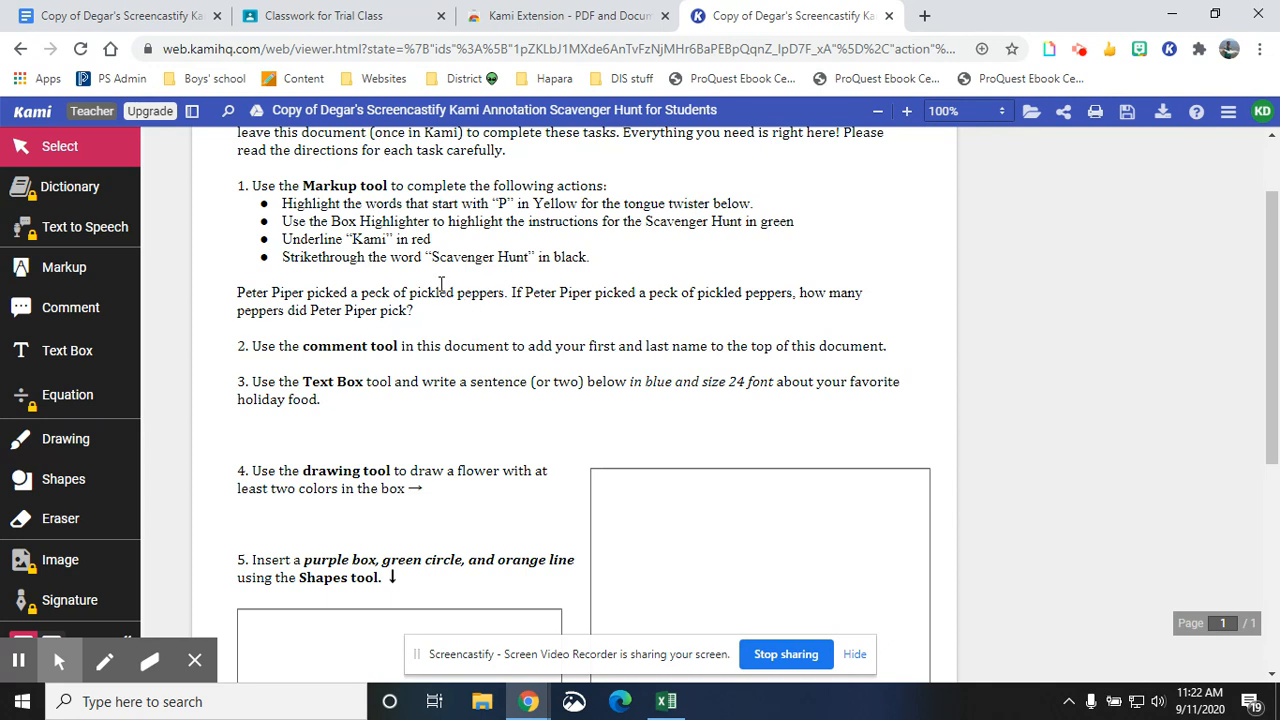
{"action": "left_click", "coordinate": [55, 275]}
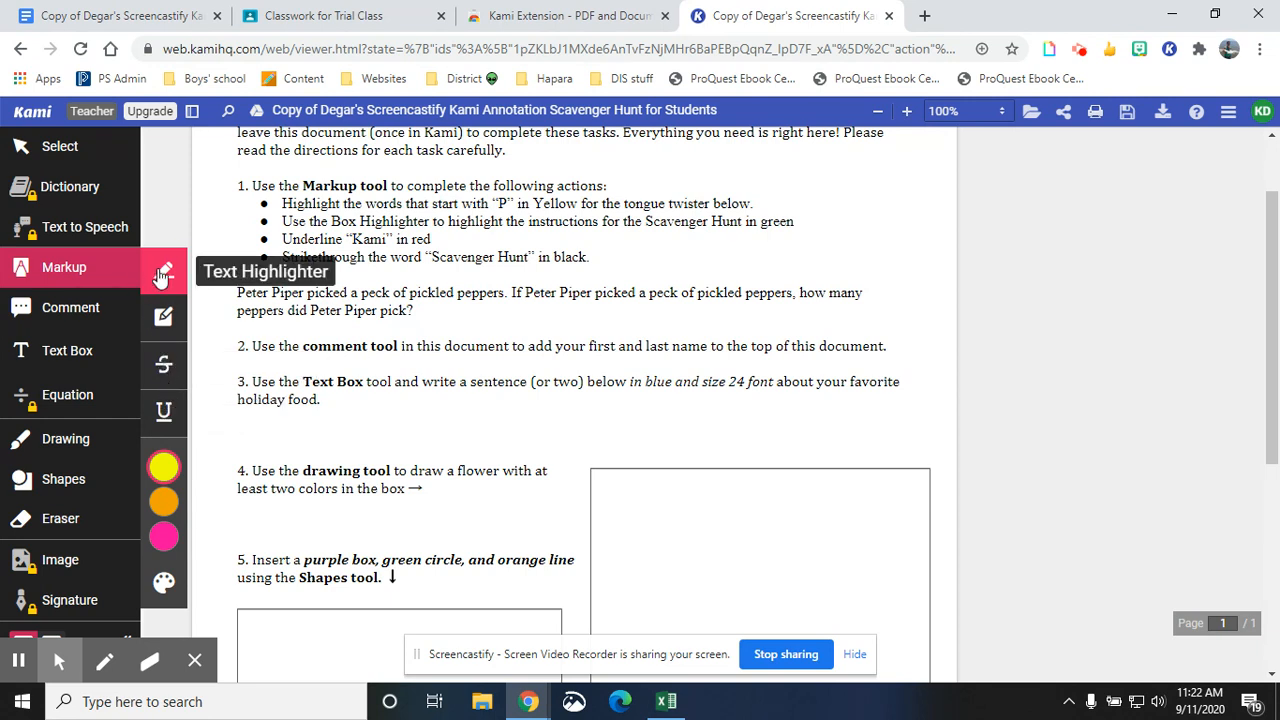
{"action": "left_click", "coordinate": [164, 467]}
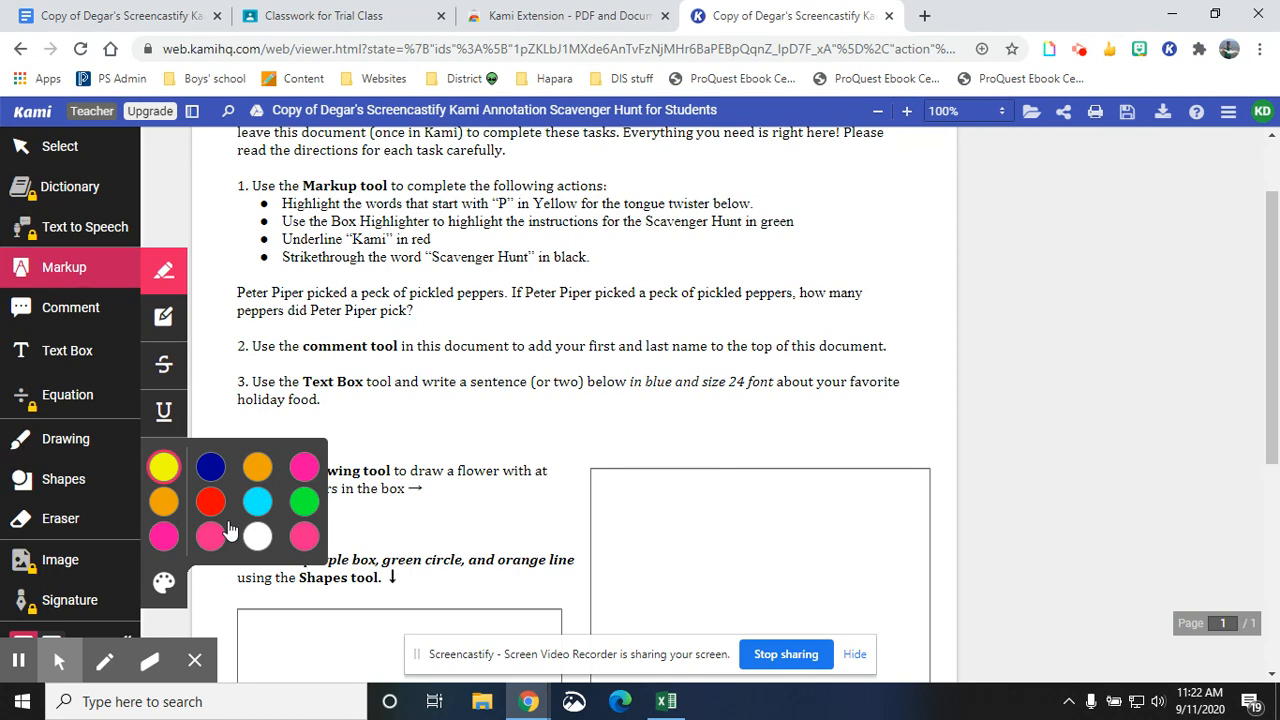
{"action": "left_click", "coordinate": [162, 585]}
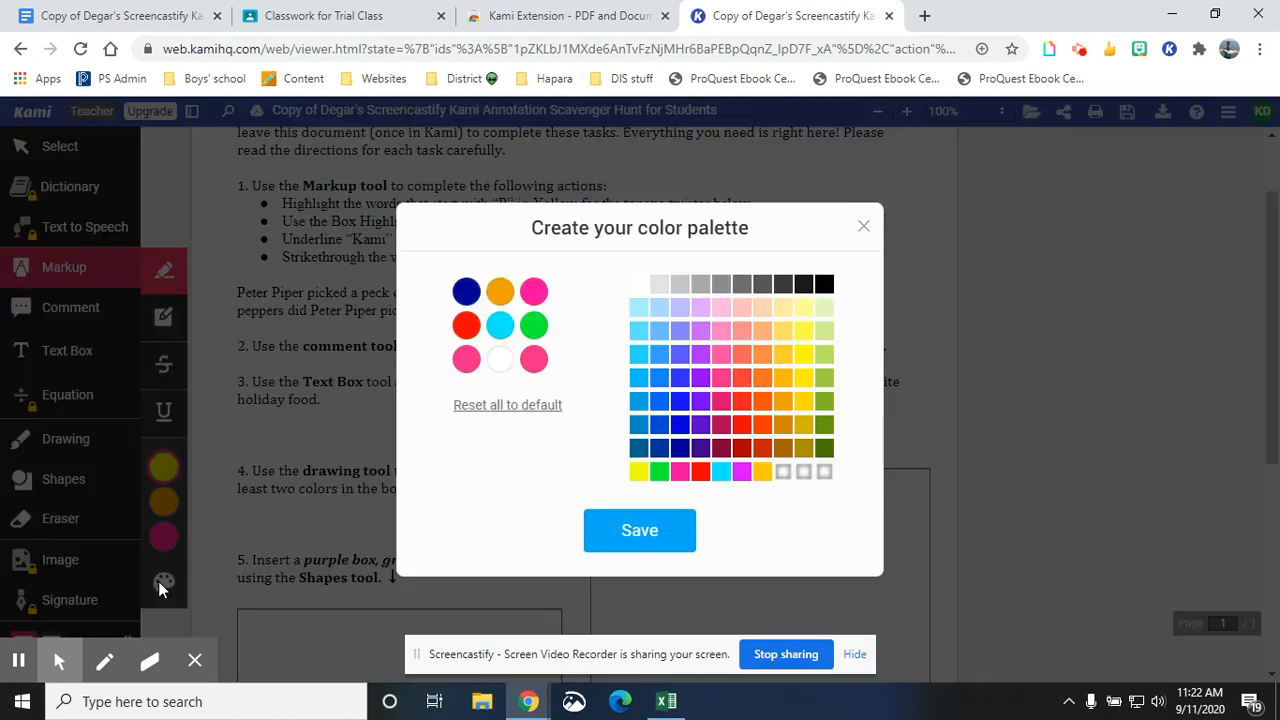
{"action": "left_click", "coordinate": [500, 364]}
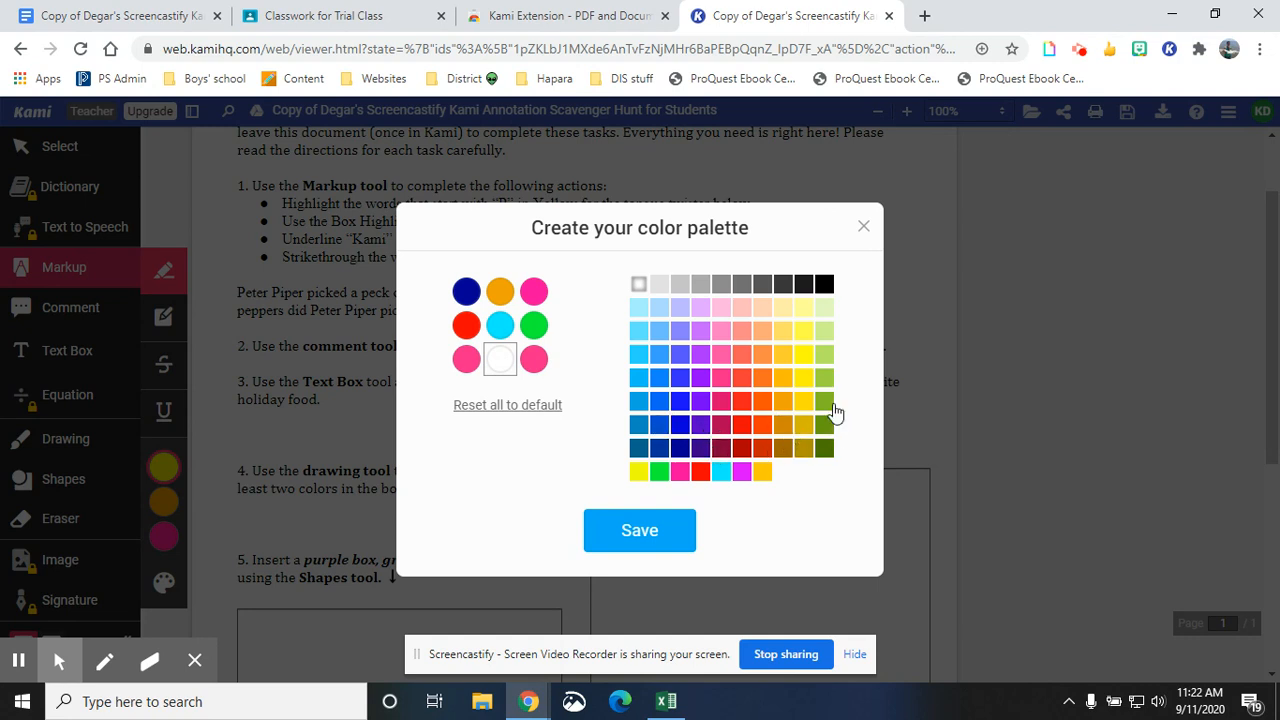
{"action": "left_click", "coordinate": [824, 284]}
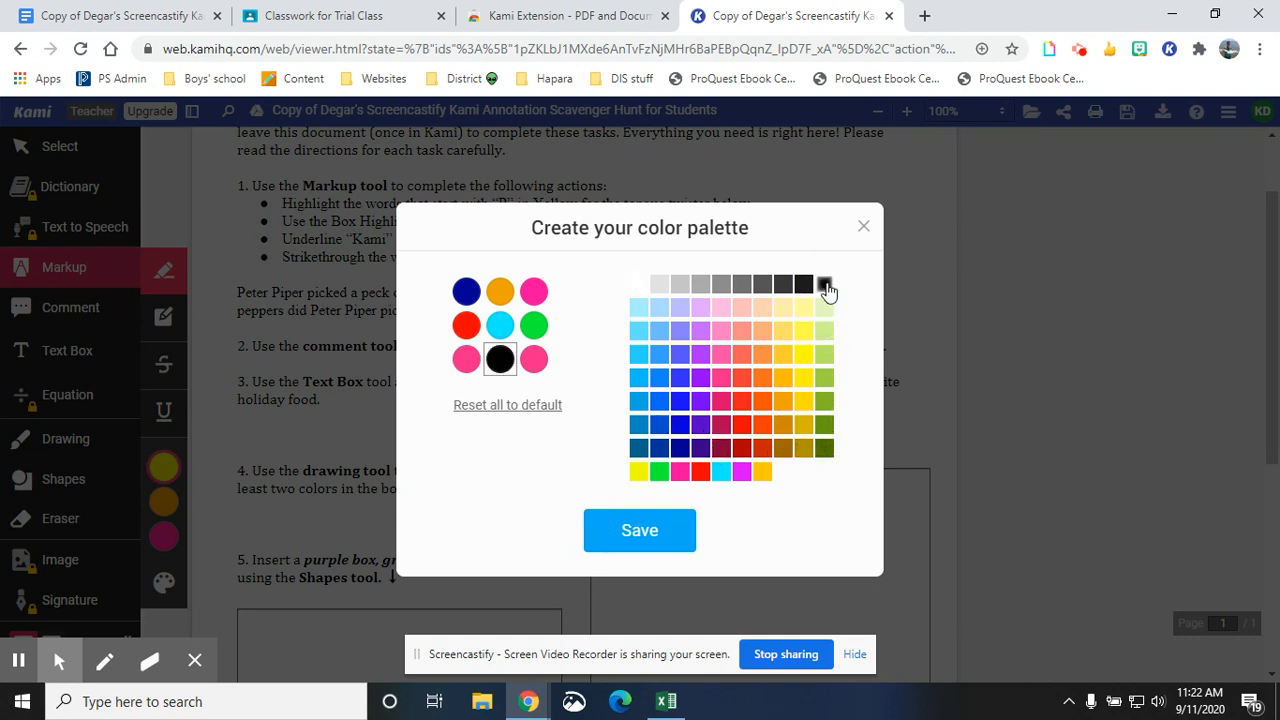
{"action": "left_click", "coordinate": [657, 543]}
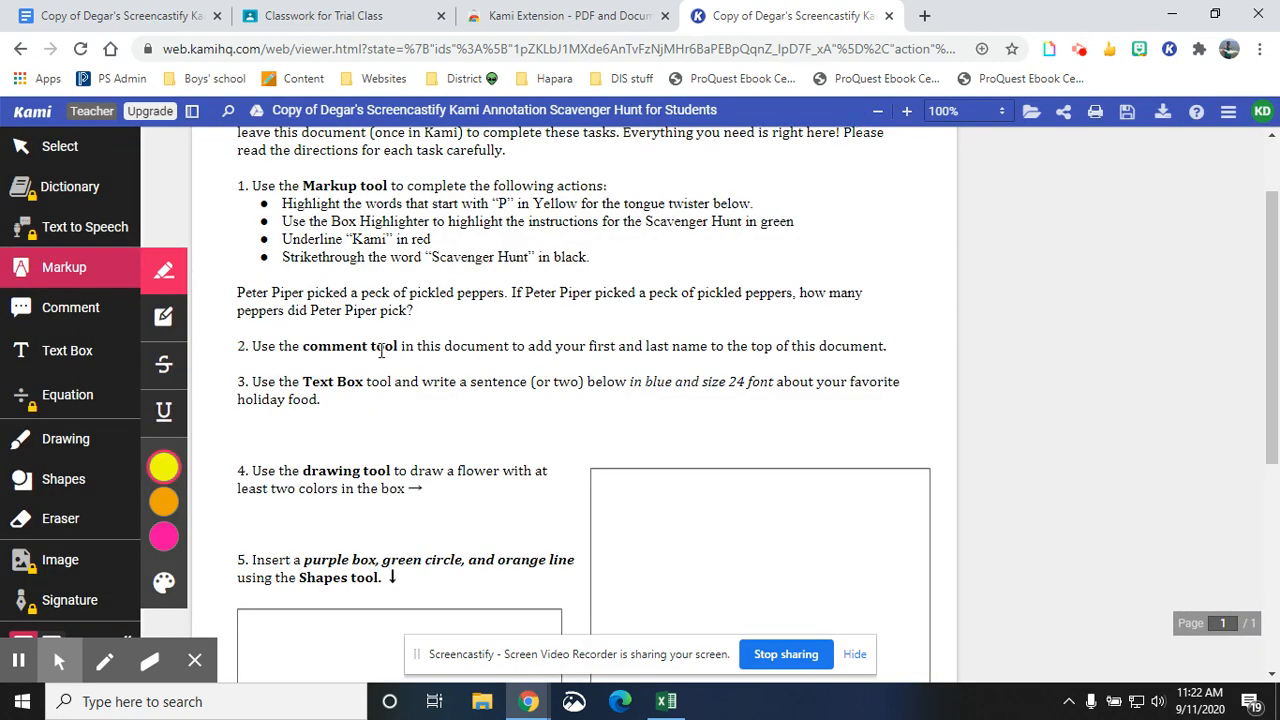
- Highlight "Peter Piper picked" in yellow with the Text Highlighter
{"action": "mouse_move", "coordinate": [162, 537]}
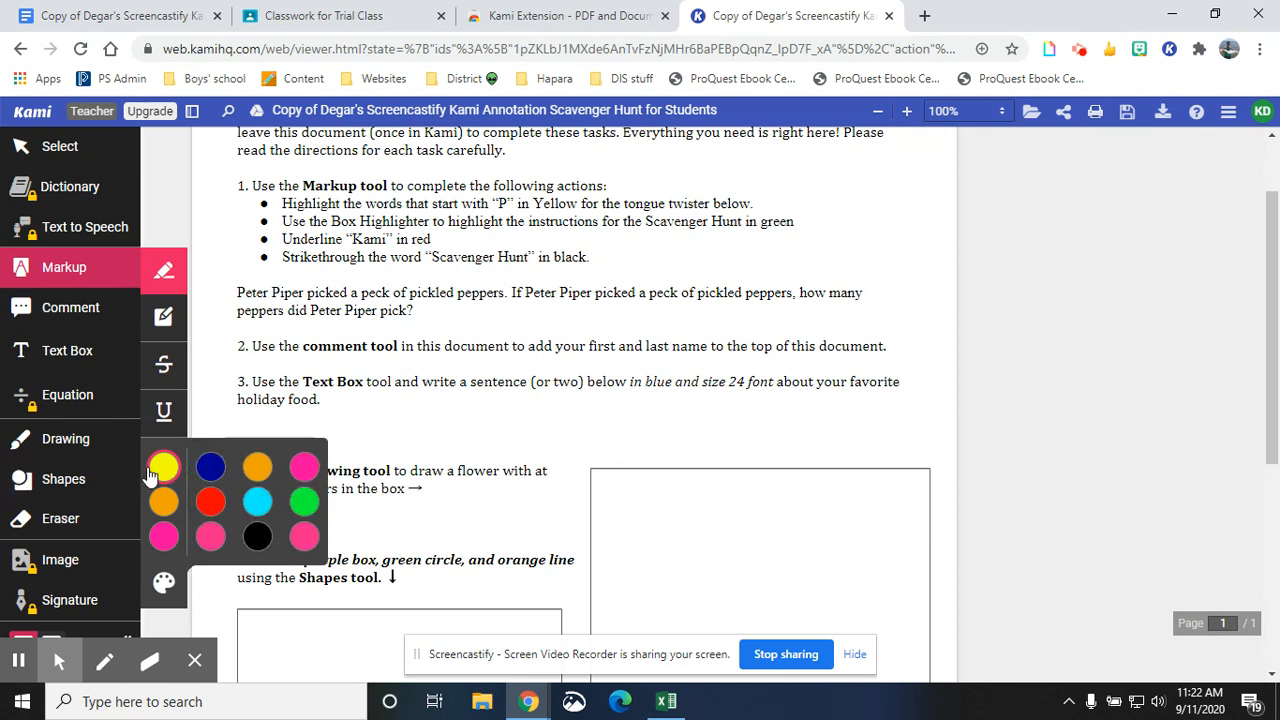
{"action": "left_click", "coordinate": [240, 292]}
{"action": "left_click_drag", "start_coordinate": [240, 292], "coordinate": [357, 294]}
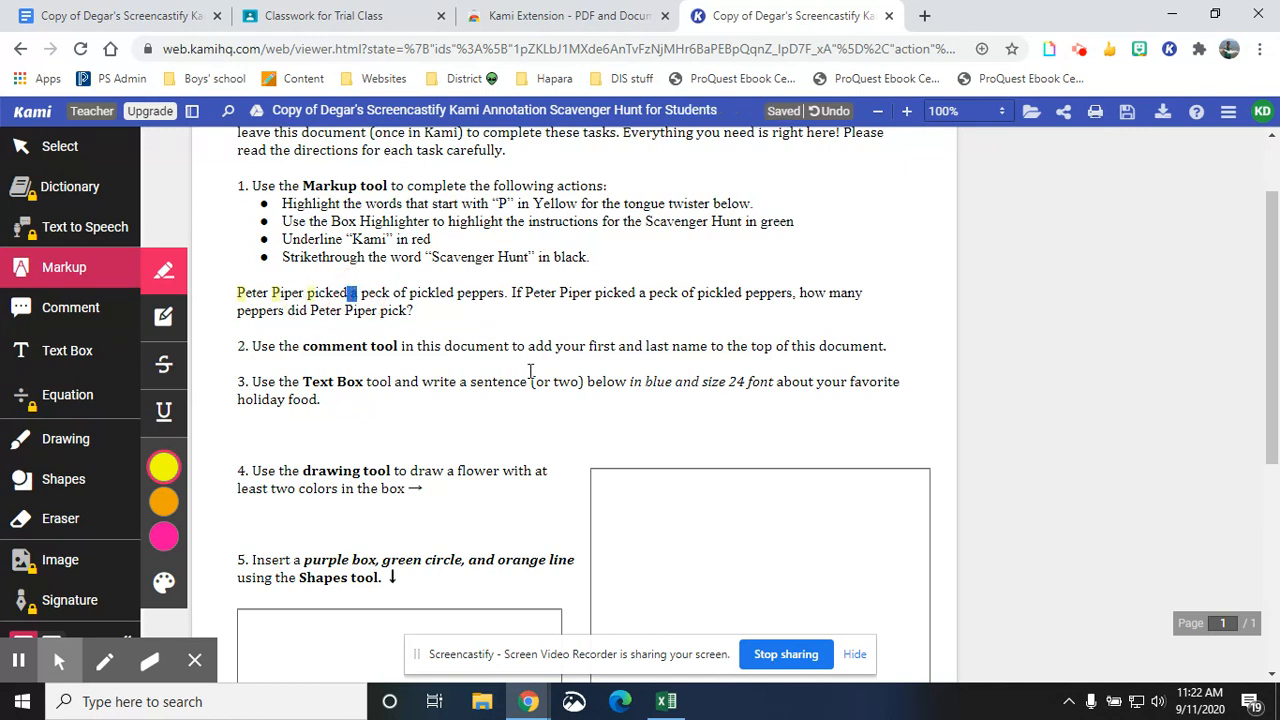
- Delete the stray yellow highlight on the word "a" after "picked"
{"action": "left_click", "coordinate": [354, 296]}
{"action": "mouse_move", "coordinate": [353, 300]}
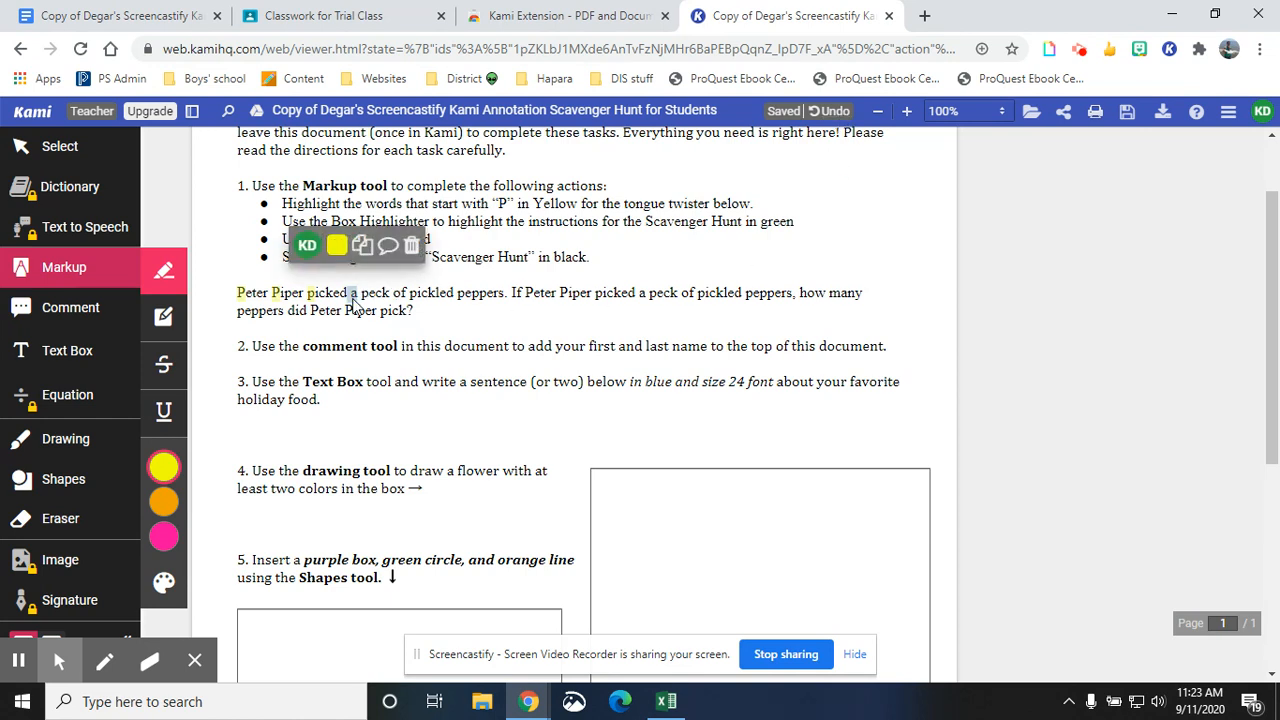
{"action": "left_click", "coordinate": [338, 247]}
{"action": "left_click", "coordinate": [411, 248]}
- Highlight the remaining words starting with "P" in the tongue twister in yellow
{"action": "left_click_drag", "start_coordinate": [361, 292], "coordinate": [466, 292]}
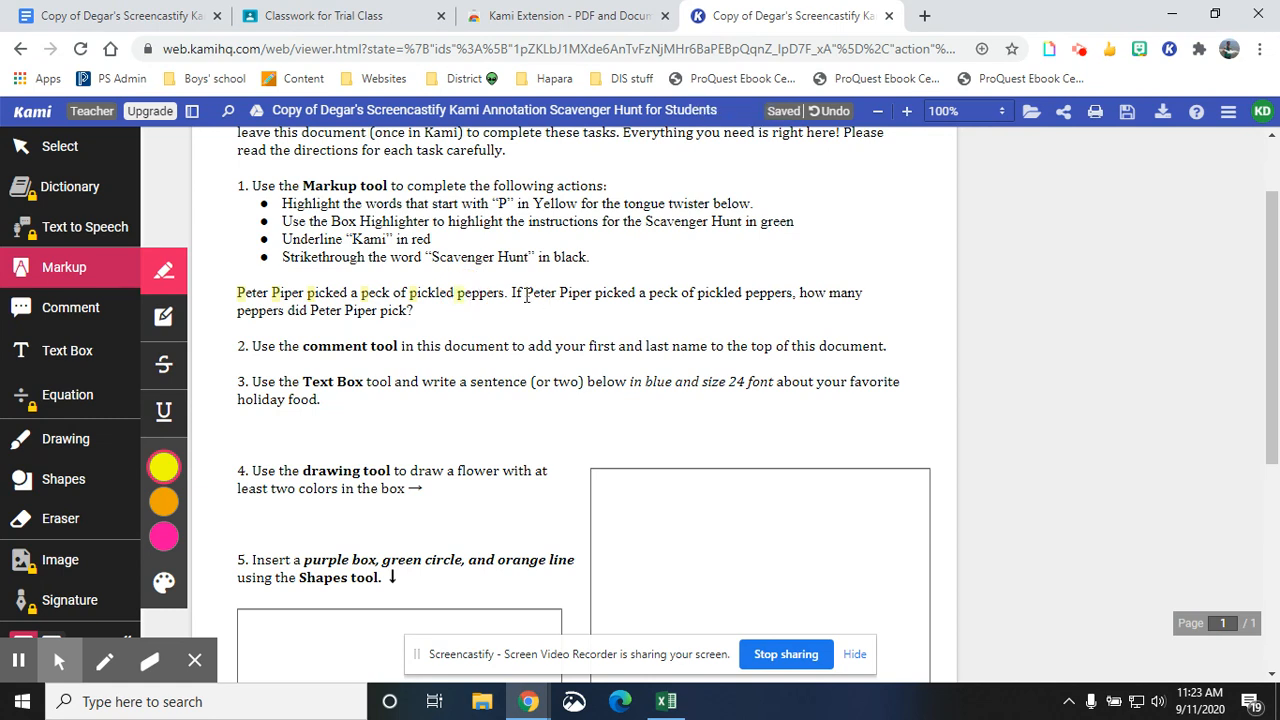
{"action": "left_click", "coordinate": [528, 293]}
{"action": "left_click_drag", "start_coordinate": [559, 293], "coordinate": [568, 293]}
{"action": "left_click", "coordinate": [595, 293]}
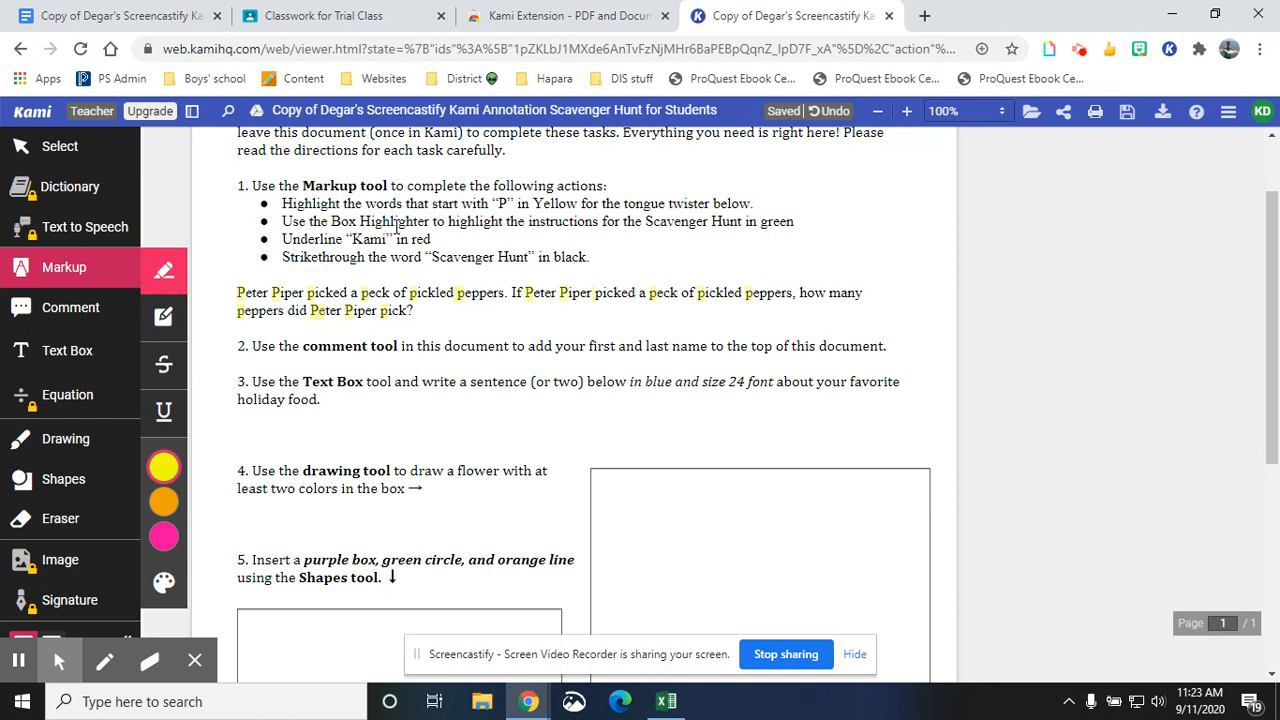
- Box-highlight the introductory instructions paragraph under the title in green with the Box Highlighter
{"action": "left_click", "coordinate": [166, 320]}
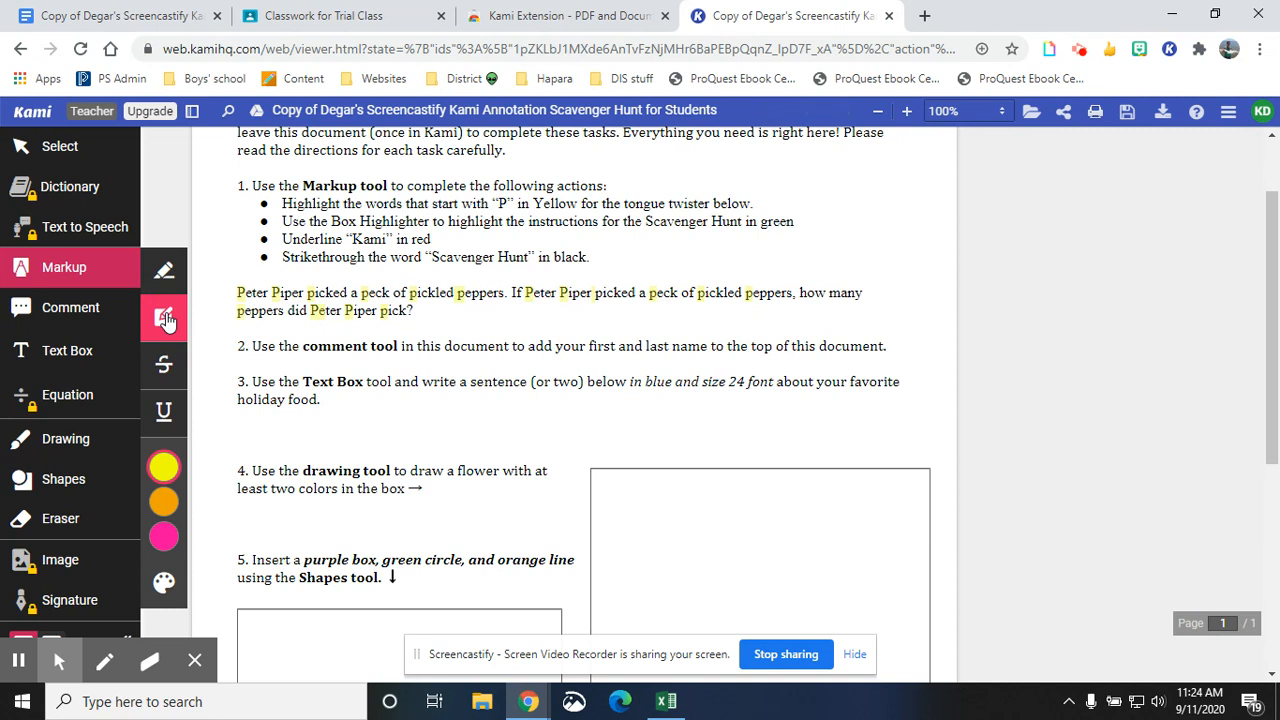
{"action": "mouse_move", "coordinate": [170, 468]}
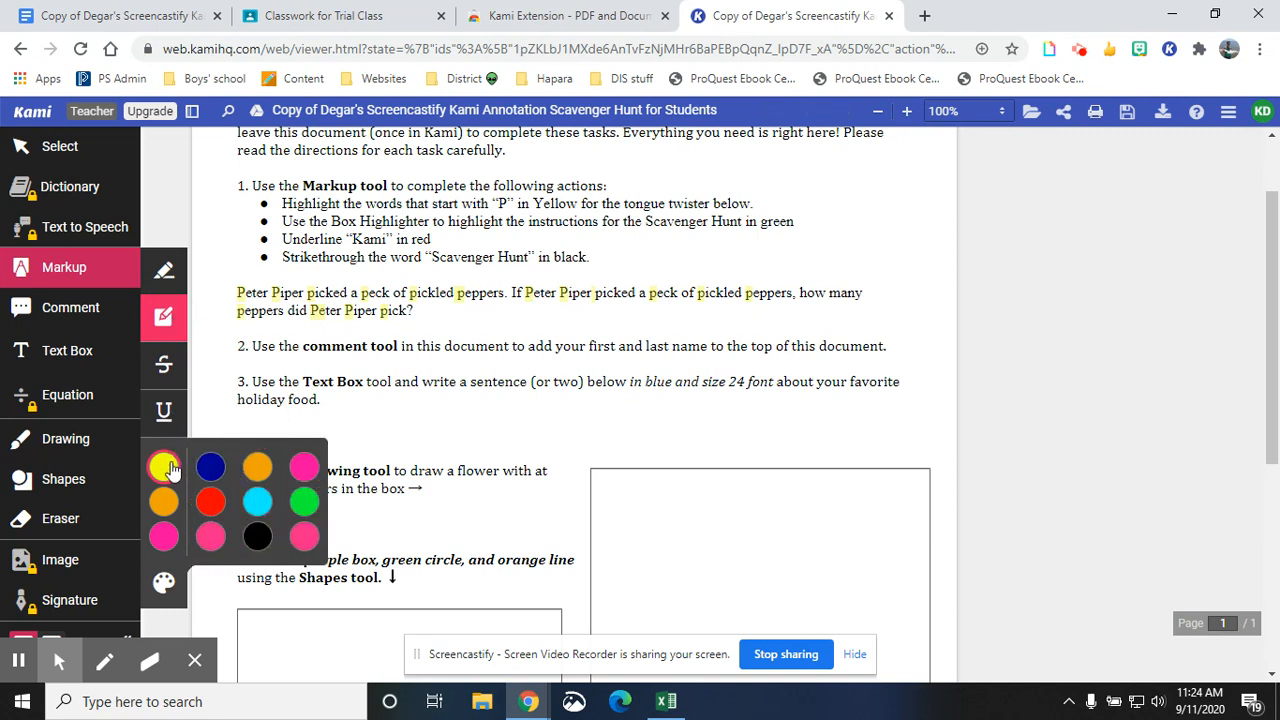
{"action": "left_click", "coordinate": [304, 503]}
{"action": "scroll", "coordinate": [428, 343], "scroll_direction": "up", "scroll_amount": 1}
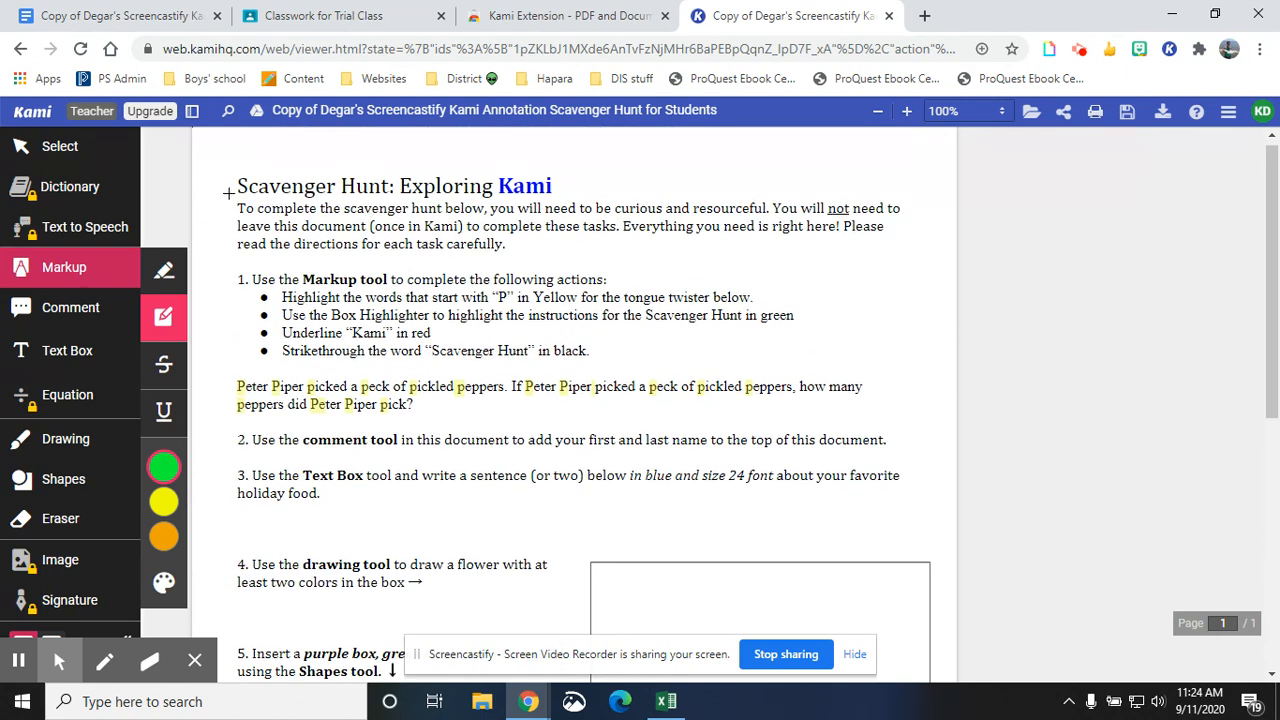
{"action": "left_click_drag", "start_coordinate": [228, 192], "coordinate": [918, 265]}
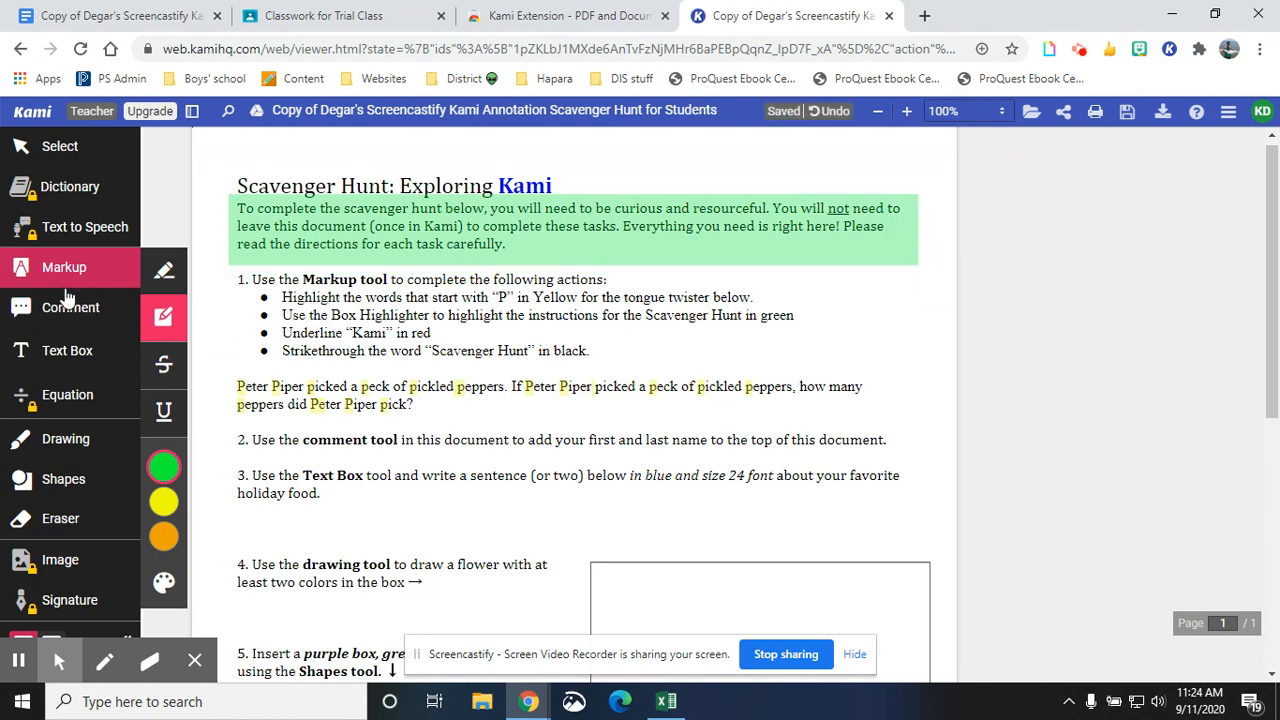
- Select the green box and resize its left edge to line up with the paragraph text
{"action": "left_click", "coordinate": [50, 148]}
{"action": "left_click", "coordinate": [506, 236]}
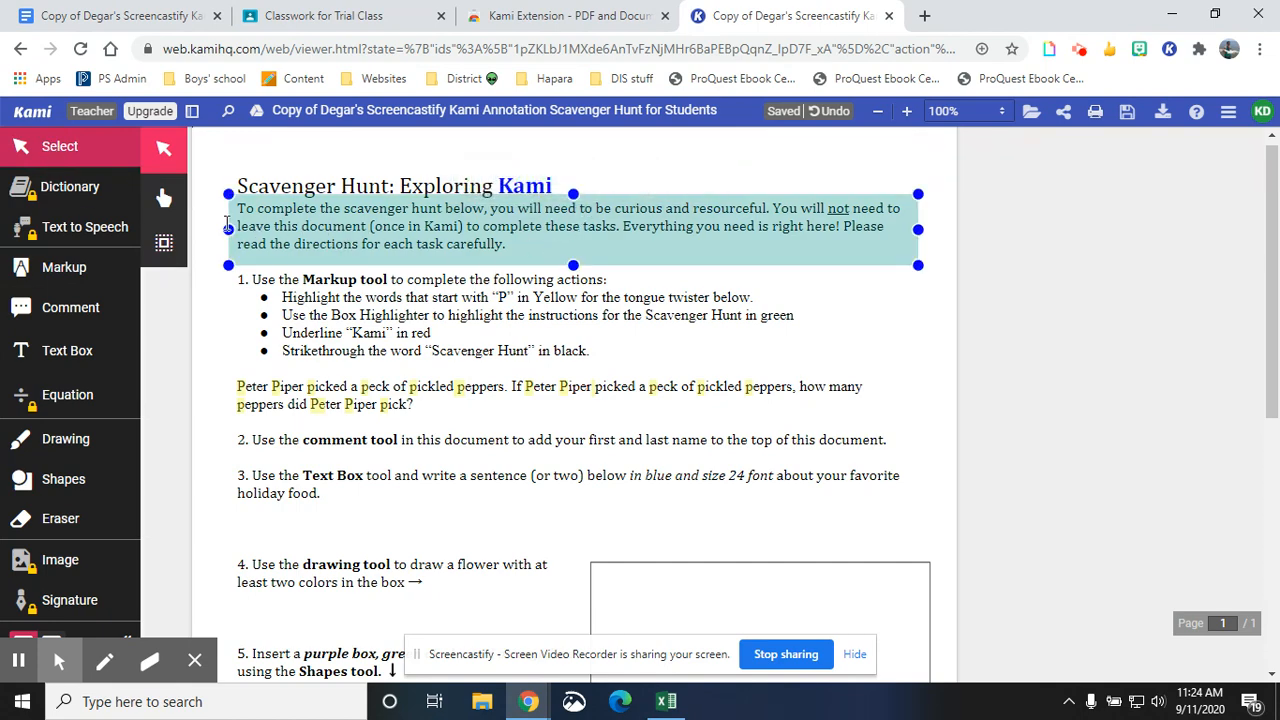
{"action": "mouse_move", "coordinate": [228, 229]}
{"action": "left_mouse_down"}
{"action": "mouse_move", "coordinate": [428, 229]}
{"action": "mouse_move", "coordinate": [238, 230]}
{"action": "left_mouse_up"}
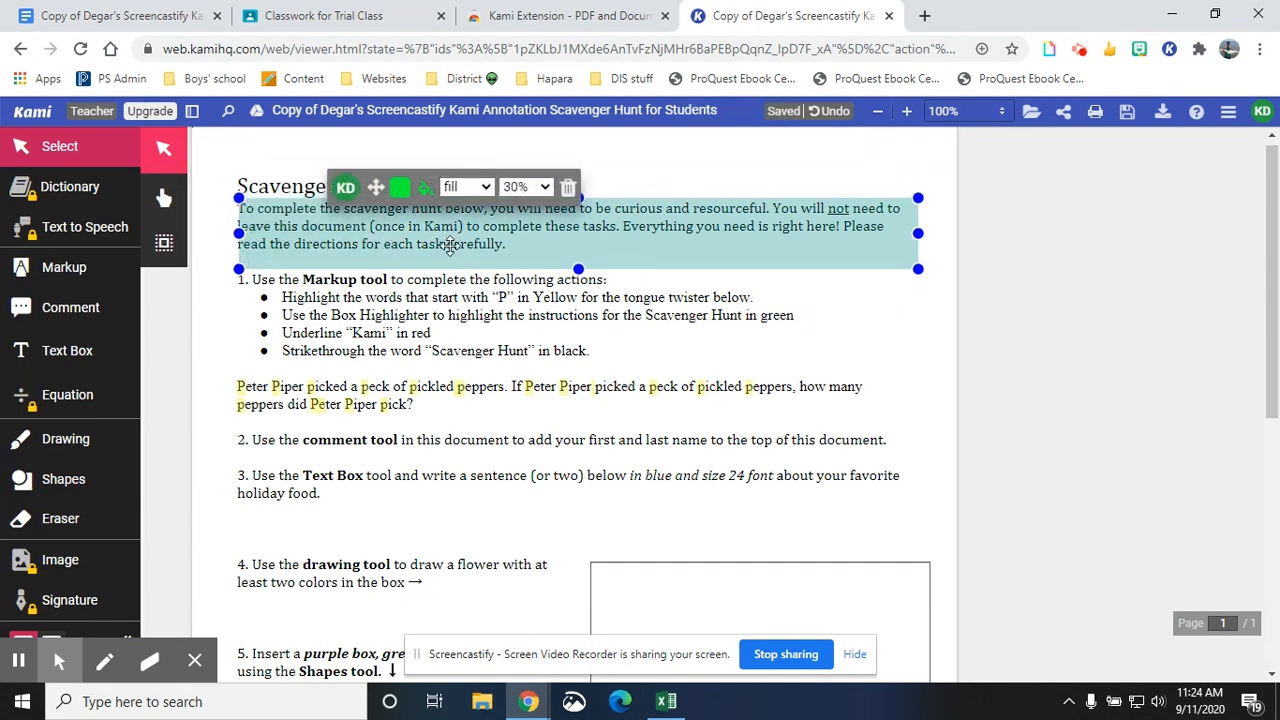
{"action": "mouse_move", "coordinate": [451, 240]}
{"action": "left_mouse_down"}
{"action": "mouse_move", "coordinate": [460, 316]}
{"action": "mouse_move", "coordinate": [440, 239]}
{"action": "left_mouse_up"}
- Switch the green box to a 4px outline style, then back to fill
{"action": "left_click", "coordinate": [412, 265]}
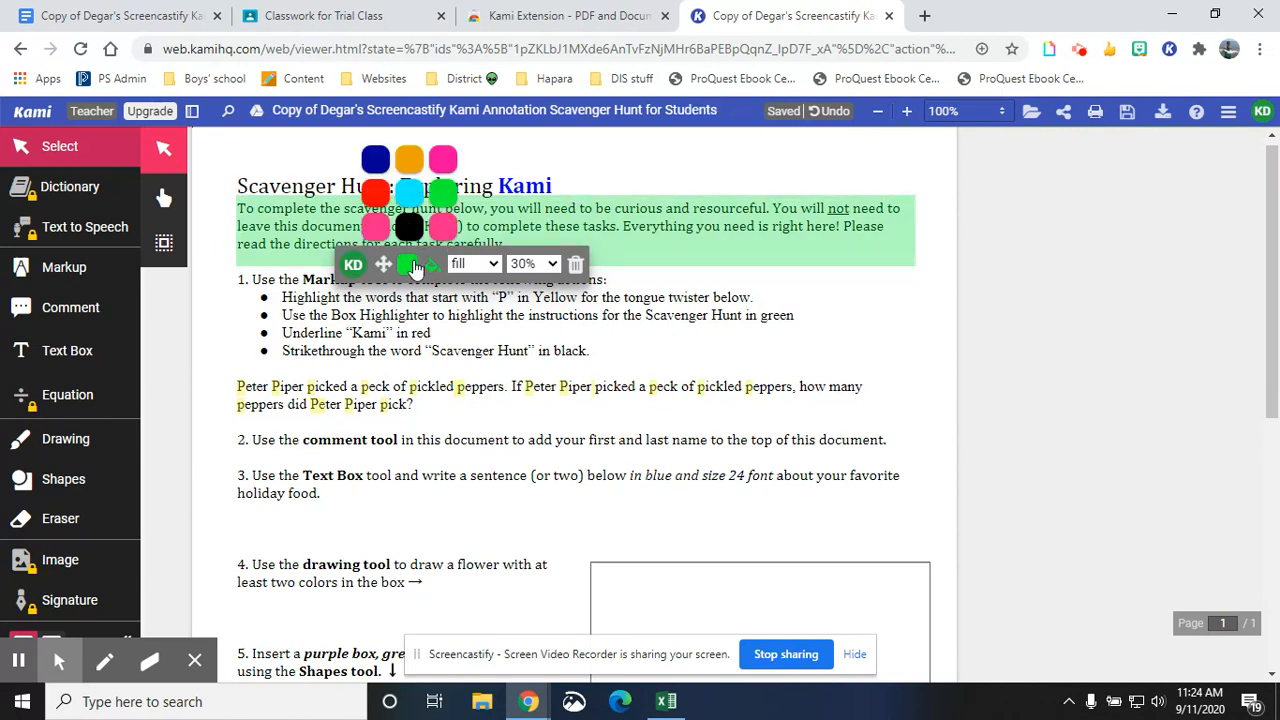
{"action": "left_click", "coordinate": [413, 266]}
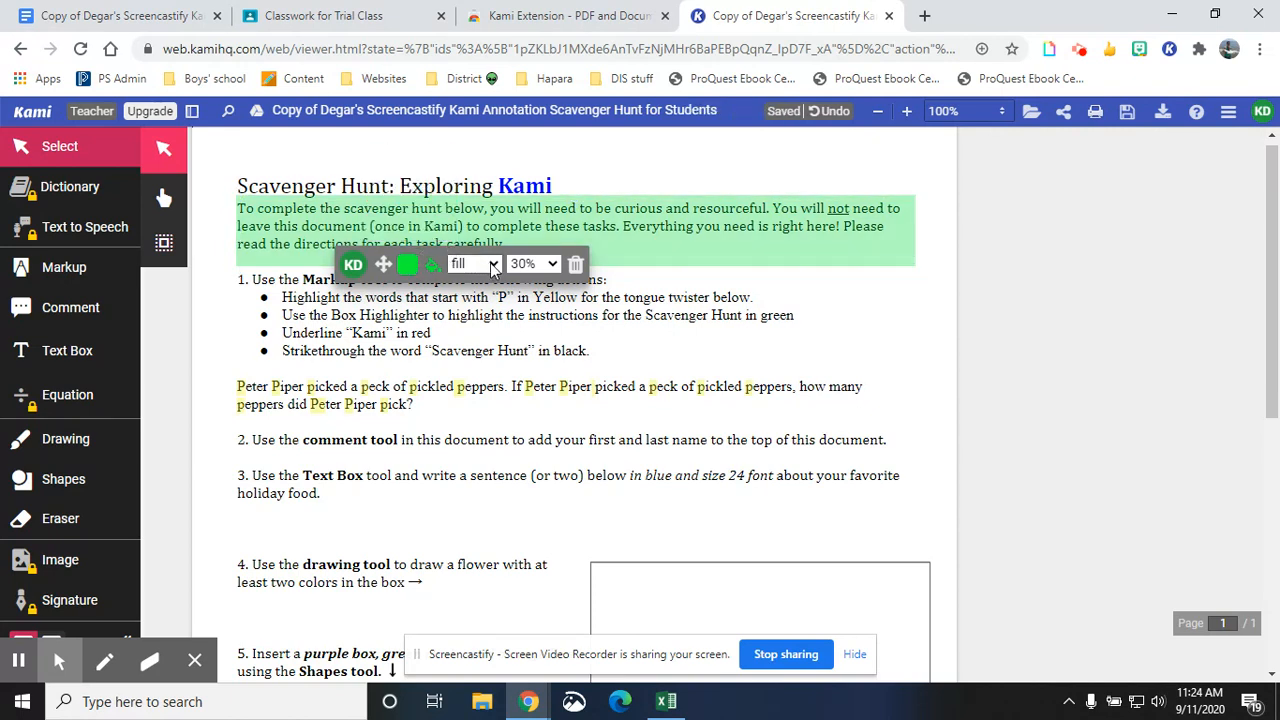
{"action": "left_click", "coordinate": [492, 264]}
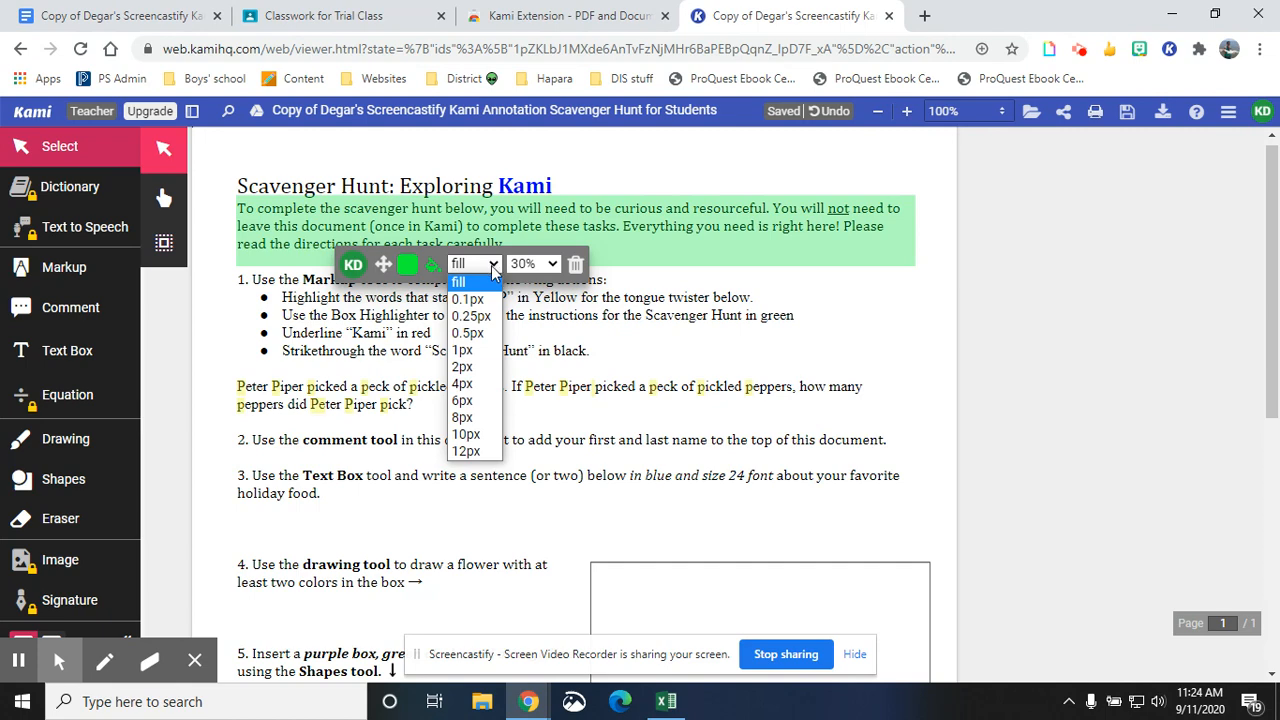
{"action": "left_click", "coordinate": [477, 384]}
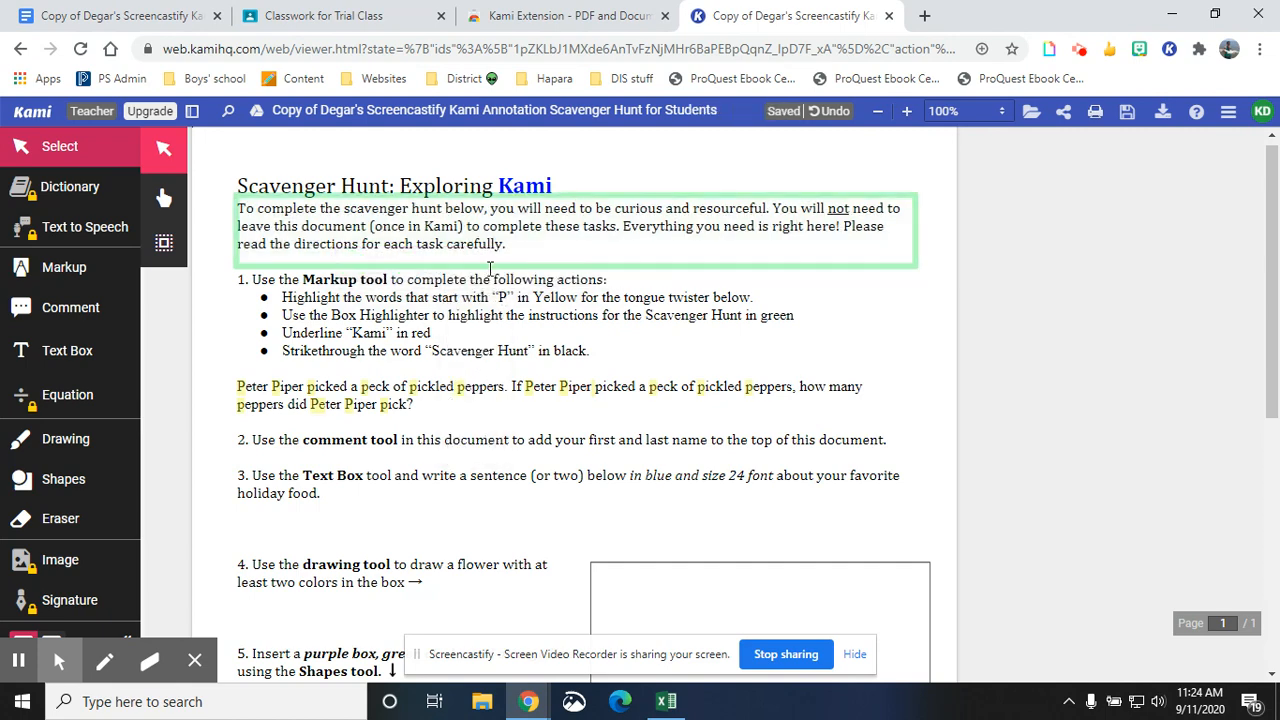
{"action": "left_click", "coordinate": [489, 266]}
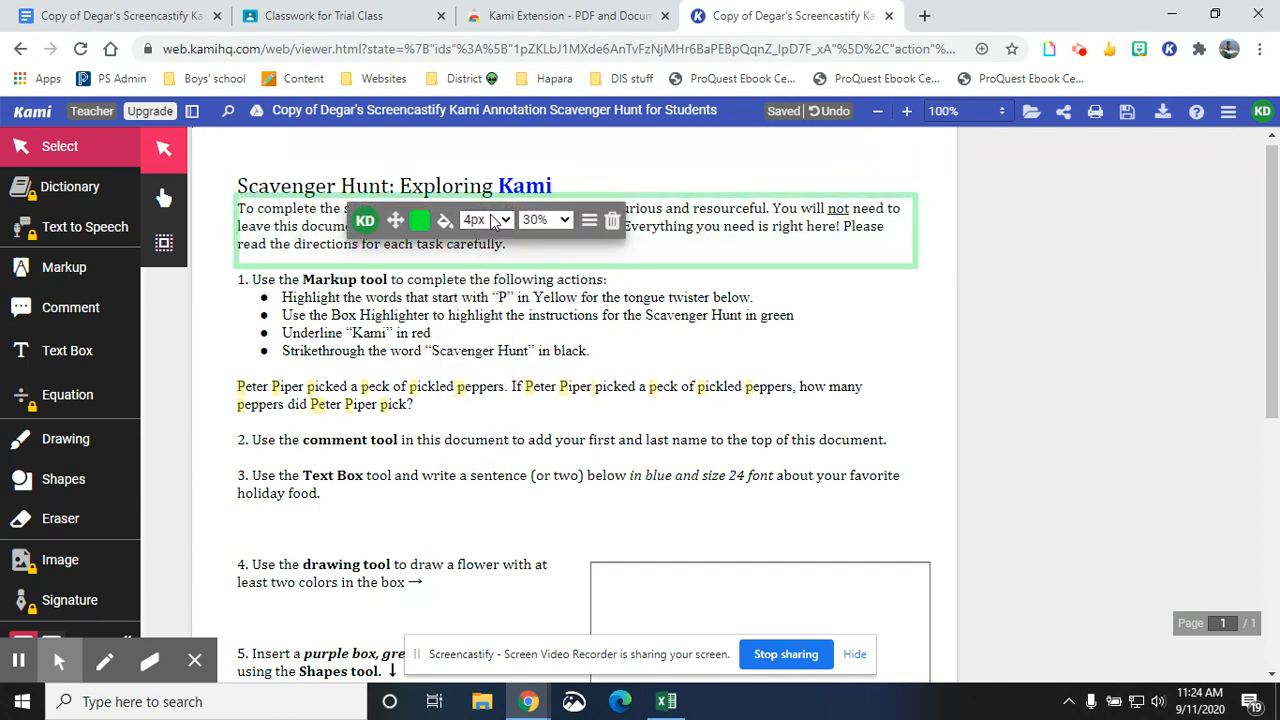
{"action": "left_click", "coordinate": [491, 221]}
{"action": "left_click", "coordinate": [475, 239]}
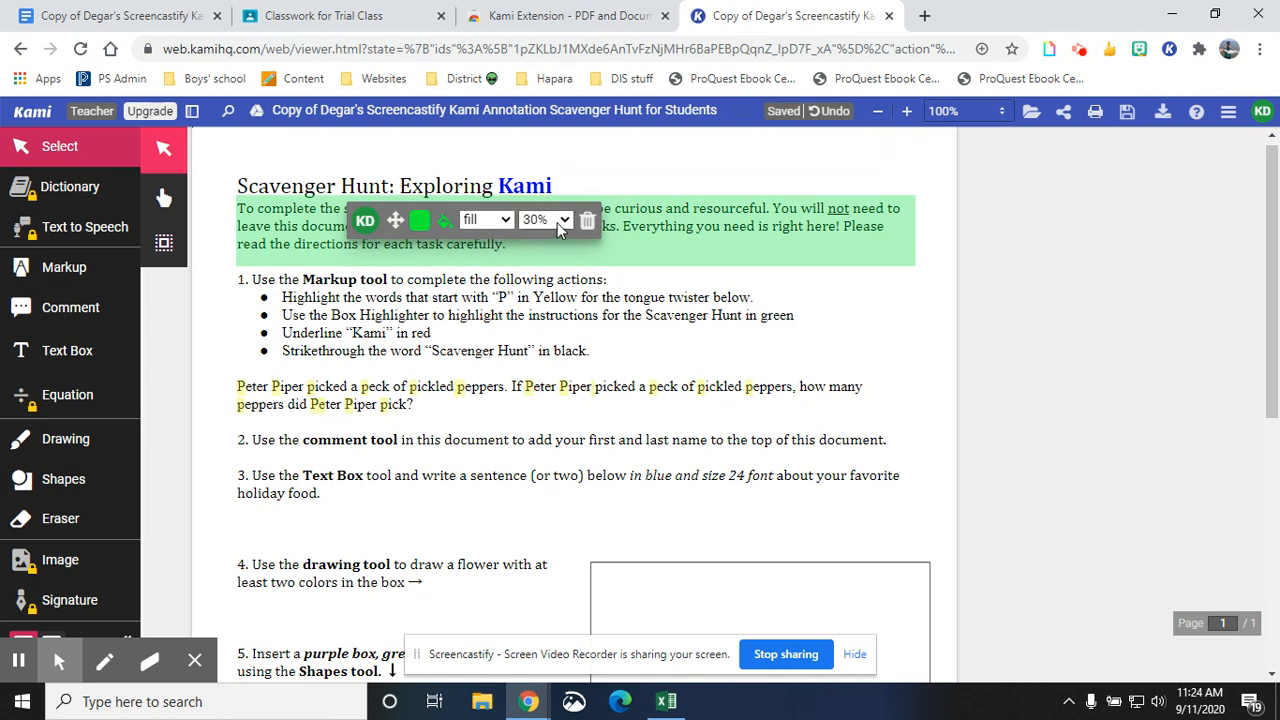
- Set the green box's opacity to 90%, then back to 30%
{"action": "left_click", "coordinate": [558, 228]}
{"action": "left_click", "coordinate": [538, 238]}
{"action": "left_click", "coordinate": [543, 224]}
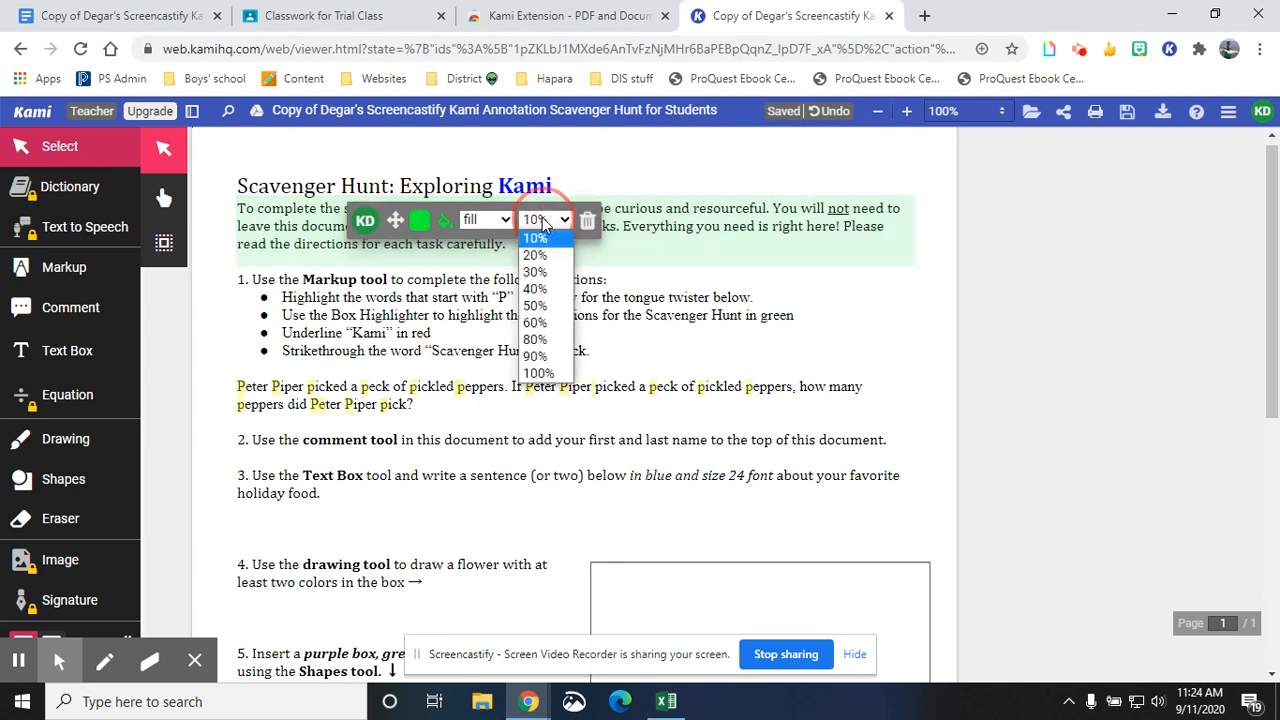
{"action": "left_click", "coordinate": [535, 356]}
{"action": "left_click", "coordinate": [537, 233]}
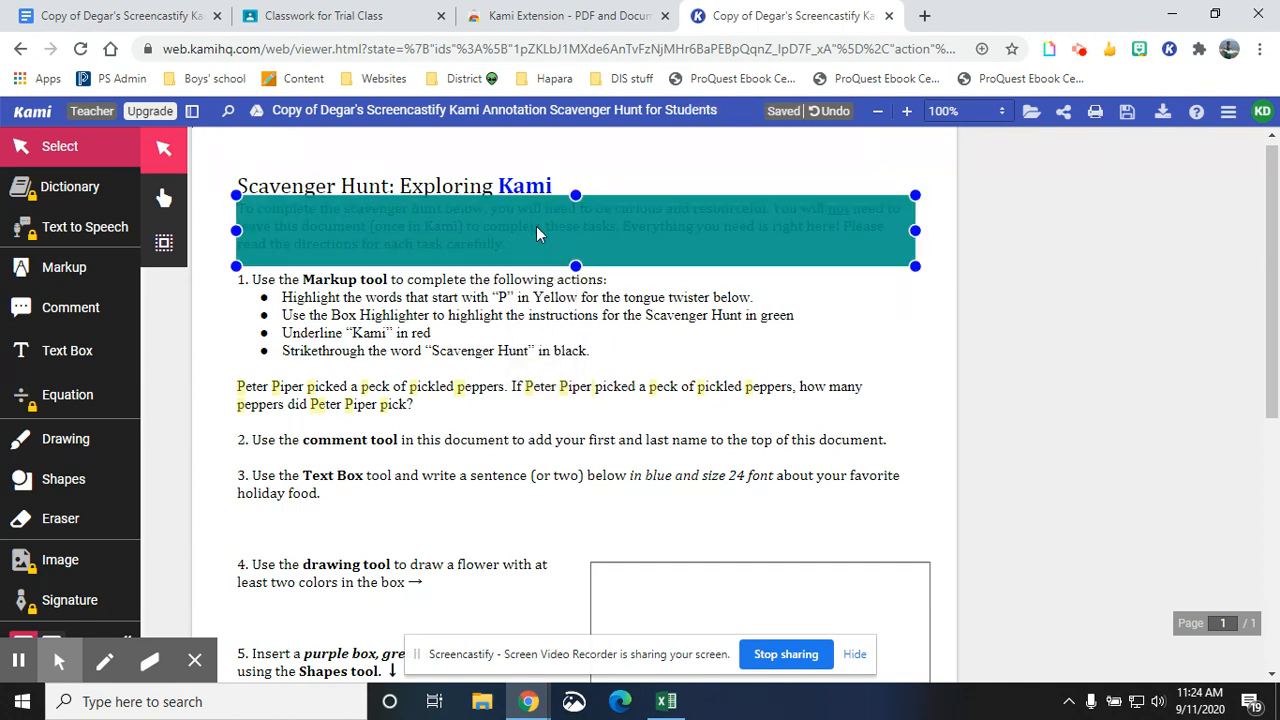
{"action": "left_click", "coordinate": [622, 350]}
{"action": "left_click", "coordinate": [631, 255]}
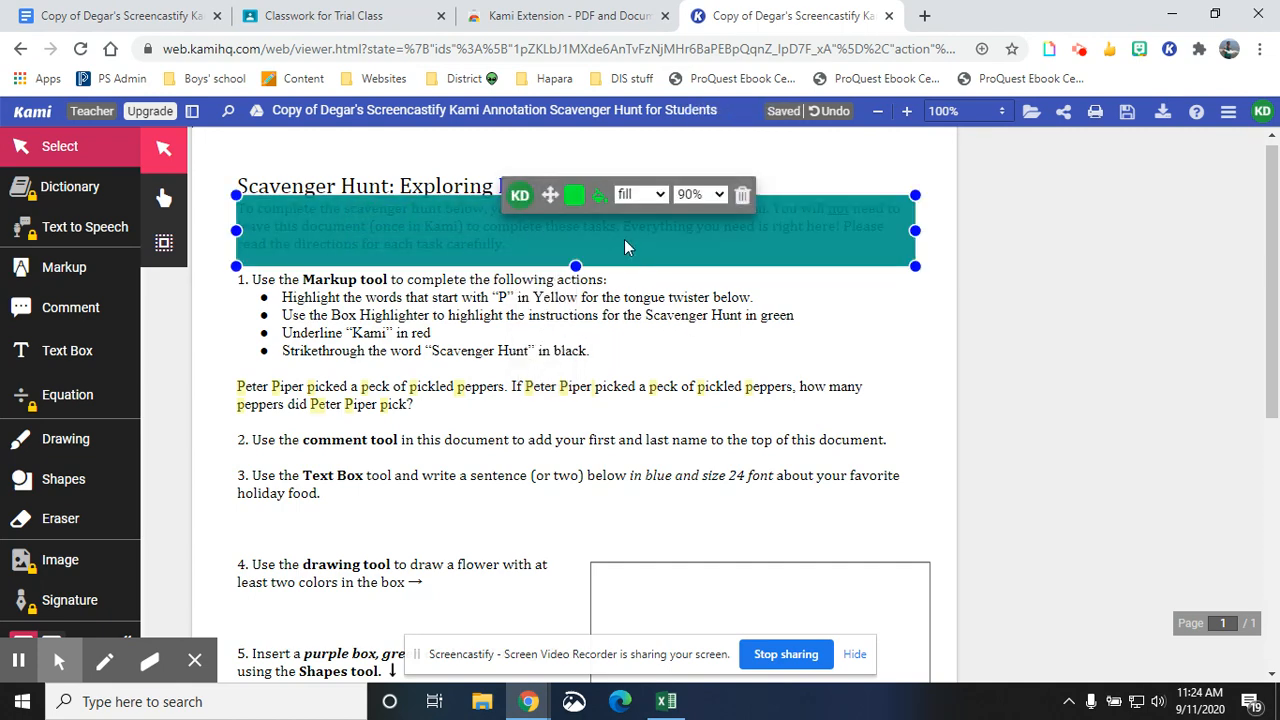
{"action": "left_click", "coordinate": [683, 192]}
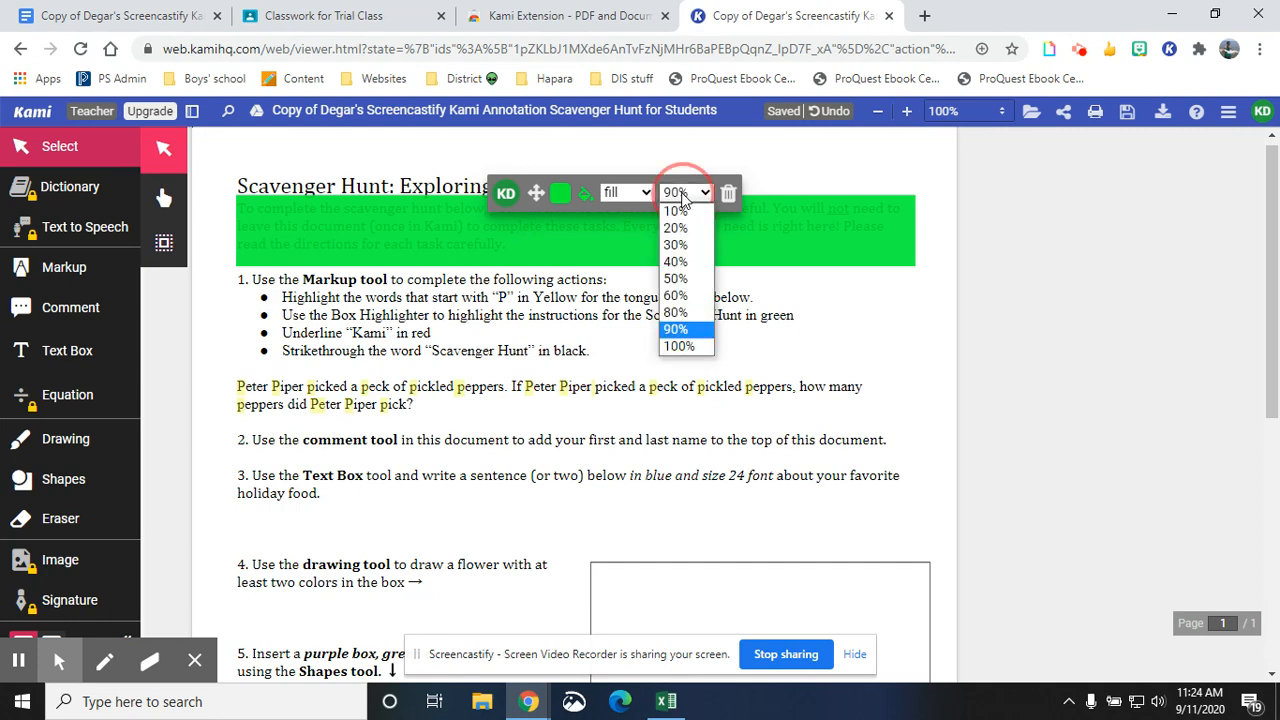
{"action": "left_click", "coordinate": [675, 245]}
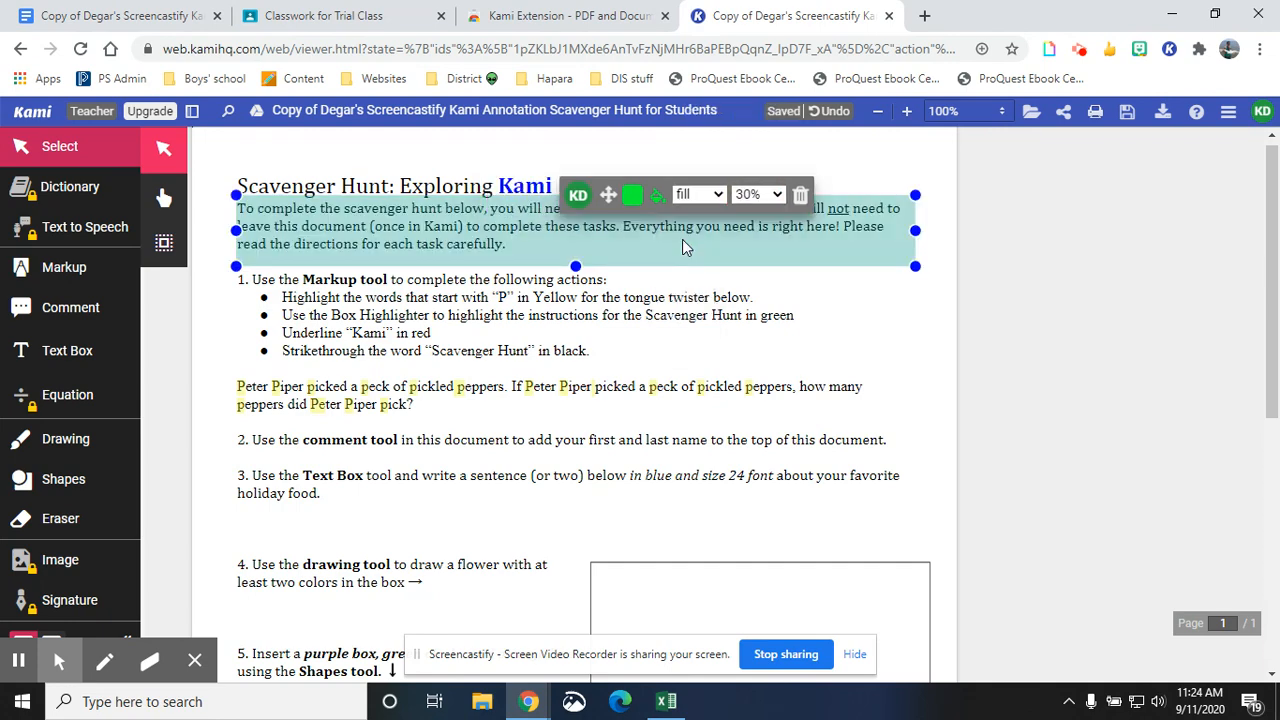
{"action": "left_click", "coordinate": [541, 323]}
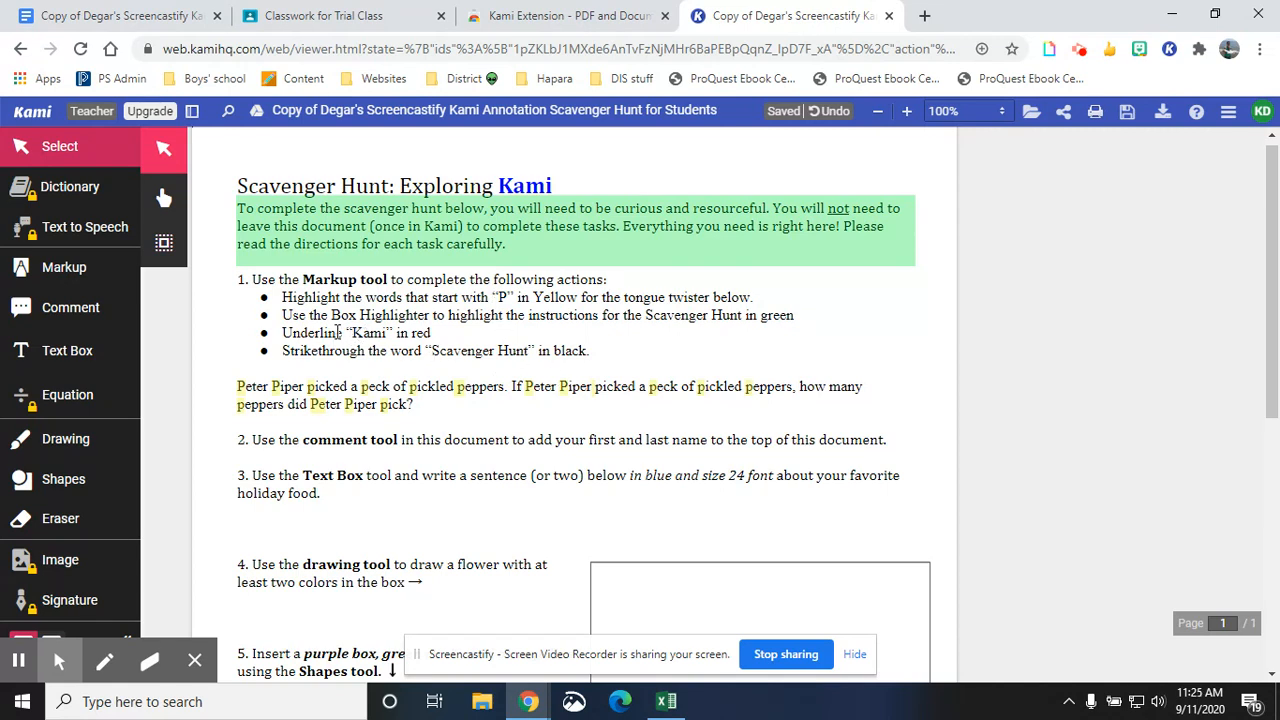
- Underline "Kami" in the title in red
{"action": "left_click", "coordinate": [85, 272]}
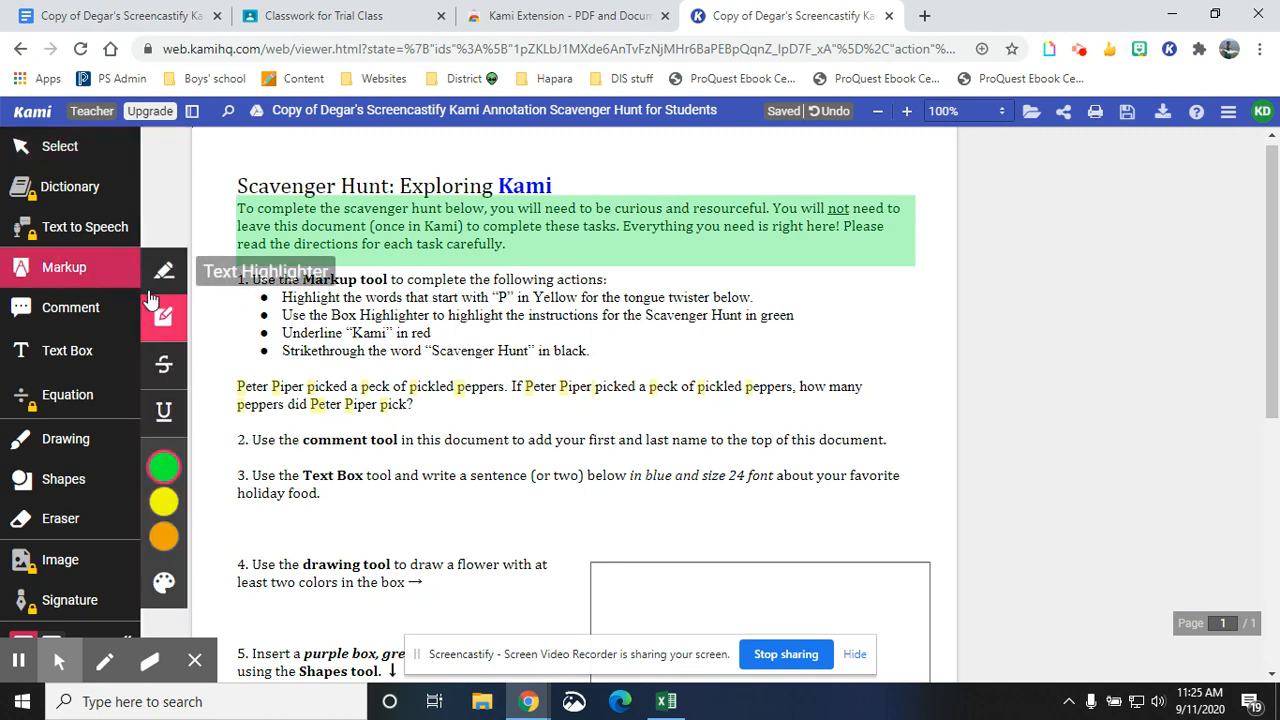
{"action": "left_click", "coordinate": [165, 416]}
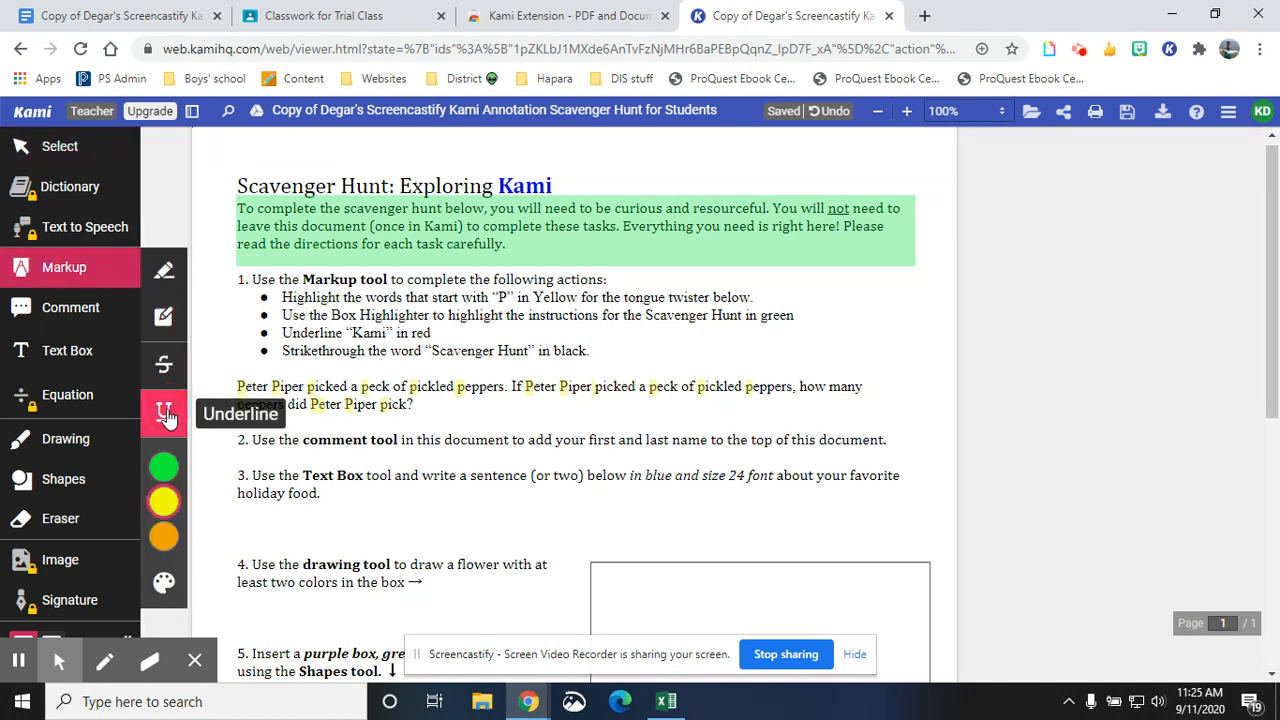
{"action": "mouse_move", "coordinate": [164, 466]}
{"action": "left_click", "coordinate": [213, 503]}
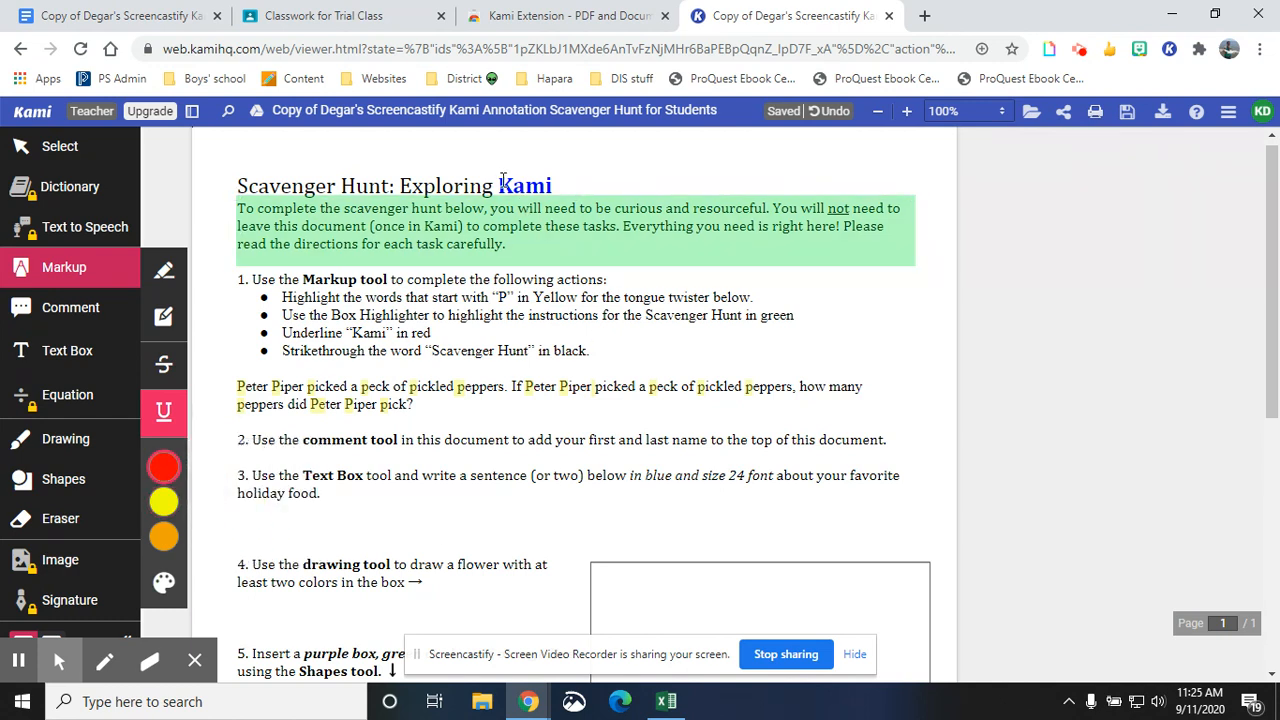
{"action": "left_click_drag", "start_coordinate": [502, 180], "coordinate": [554, 182]}
{"action": "mouse_move", "coordinate": [521, 192]}
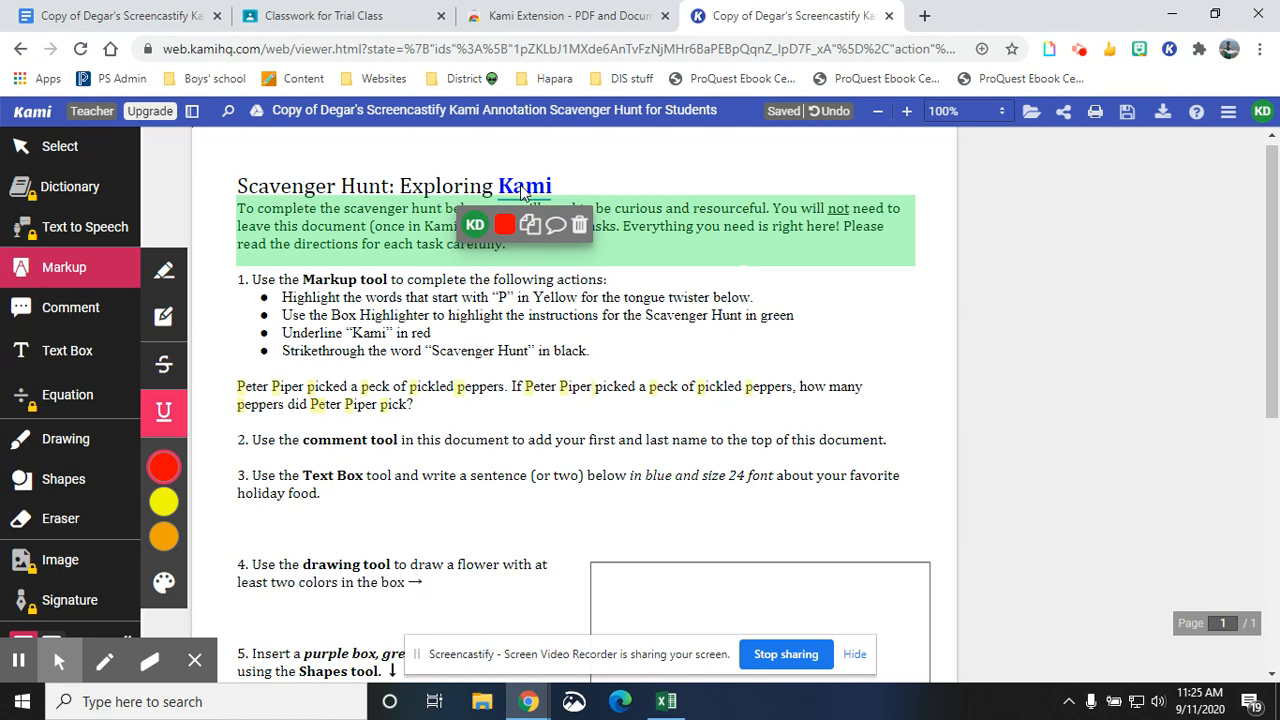
- Strike through "Scavenger Hunt" in the title in black
{"action": "left_click", "coordinate": [162, 375]}
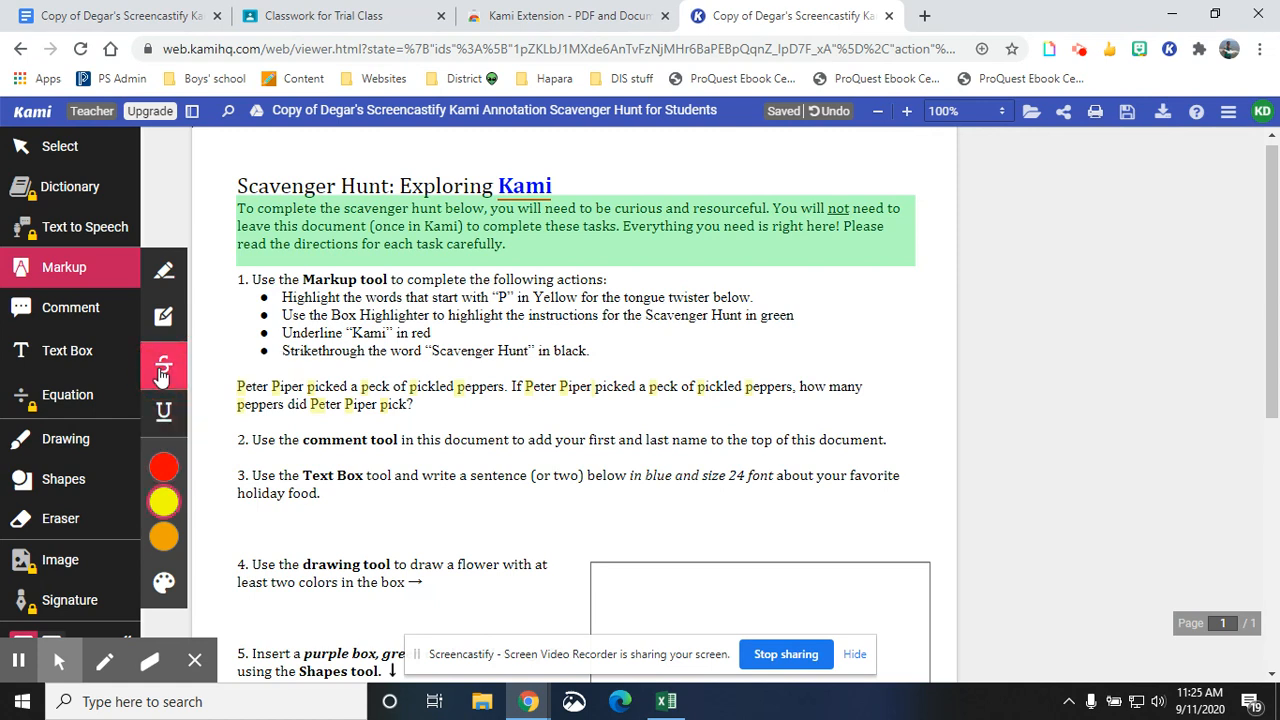
{"action": "mouse_move", "coordinate": [163, 500]}
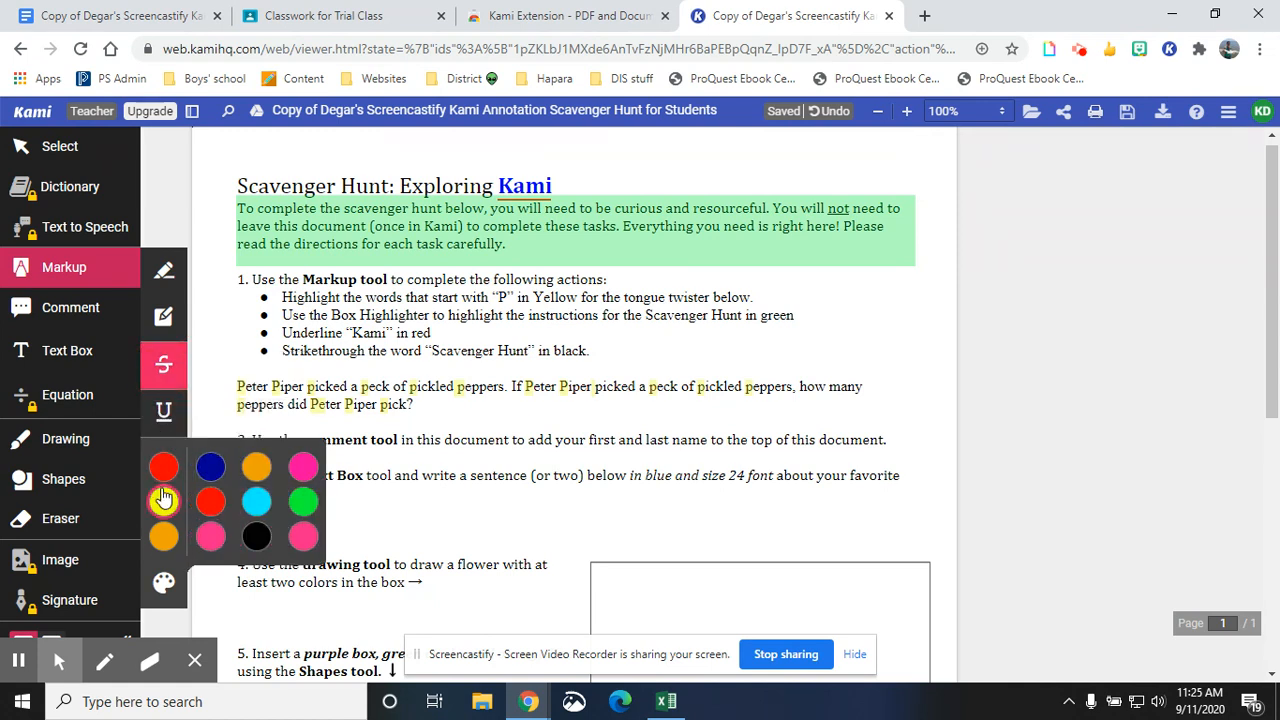
{"action": "left_click", "coordinate": [255, 537]}
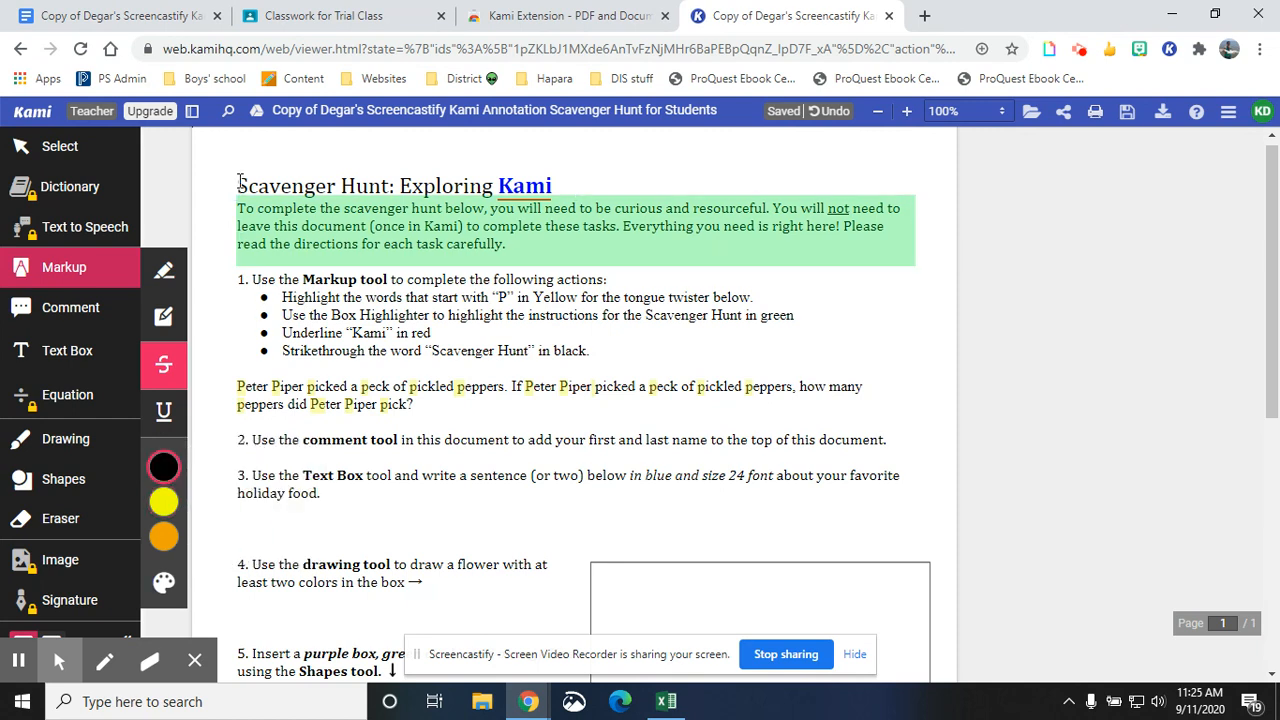
{"action": "left_click_drag", "start_coordinate": [240, 182], "coordinate": [390, 185]}
- Add the comment "Are you sure you spelled this right?" on the word "document" in task 2
{"action": "left_click", "coordinate": [72, 310]}
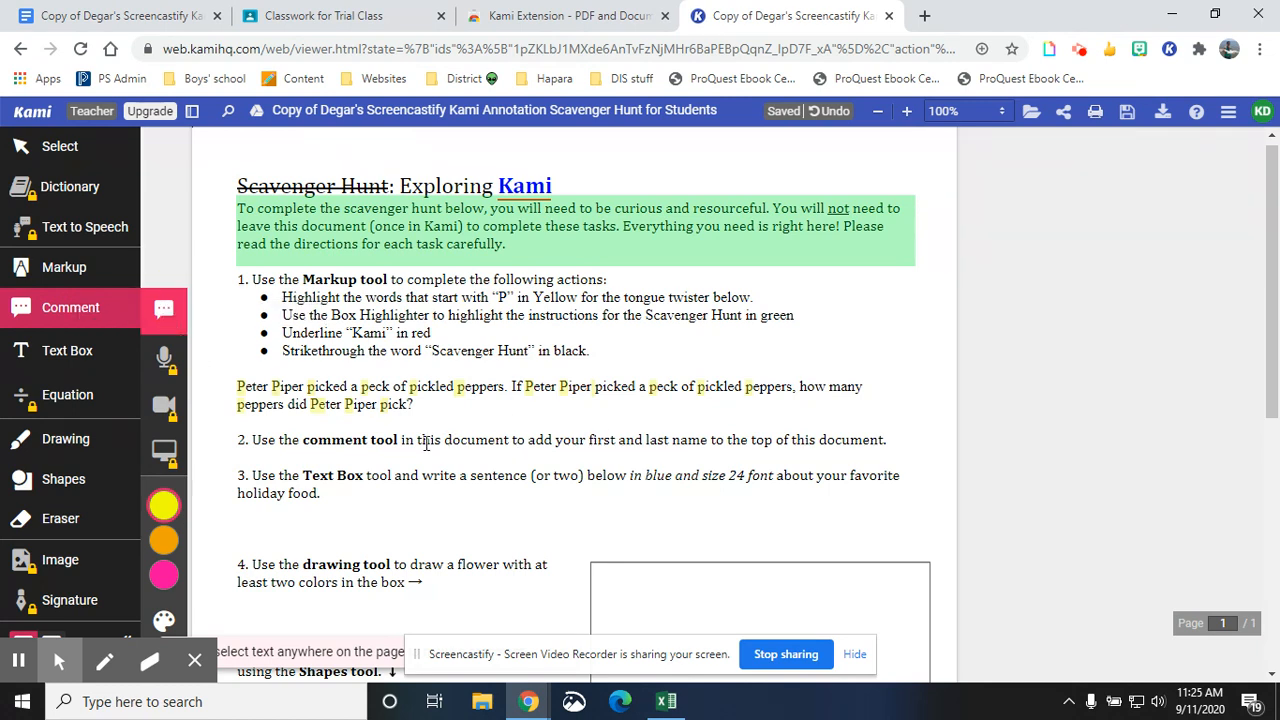
{"action": "left_click_drag", "start_coordinate": [445, 443], "coordinate": [487, 450]}
{"action": "scroll", "coordinate": [597, 443], "scroll_direction": "down", "scroll_amount": 2}
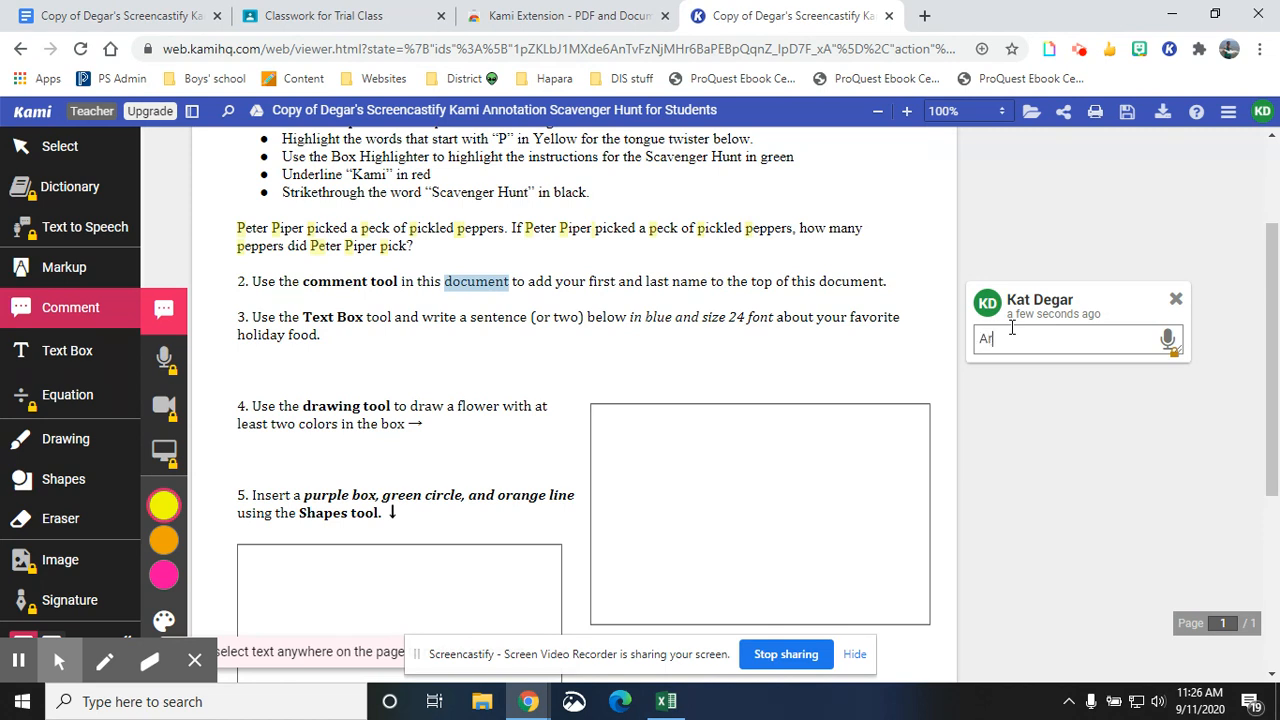
{"action": "type", "text": "sure you spelled this right?"}
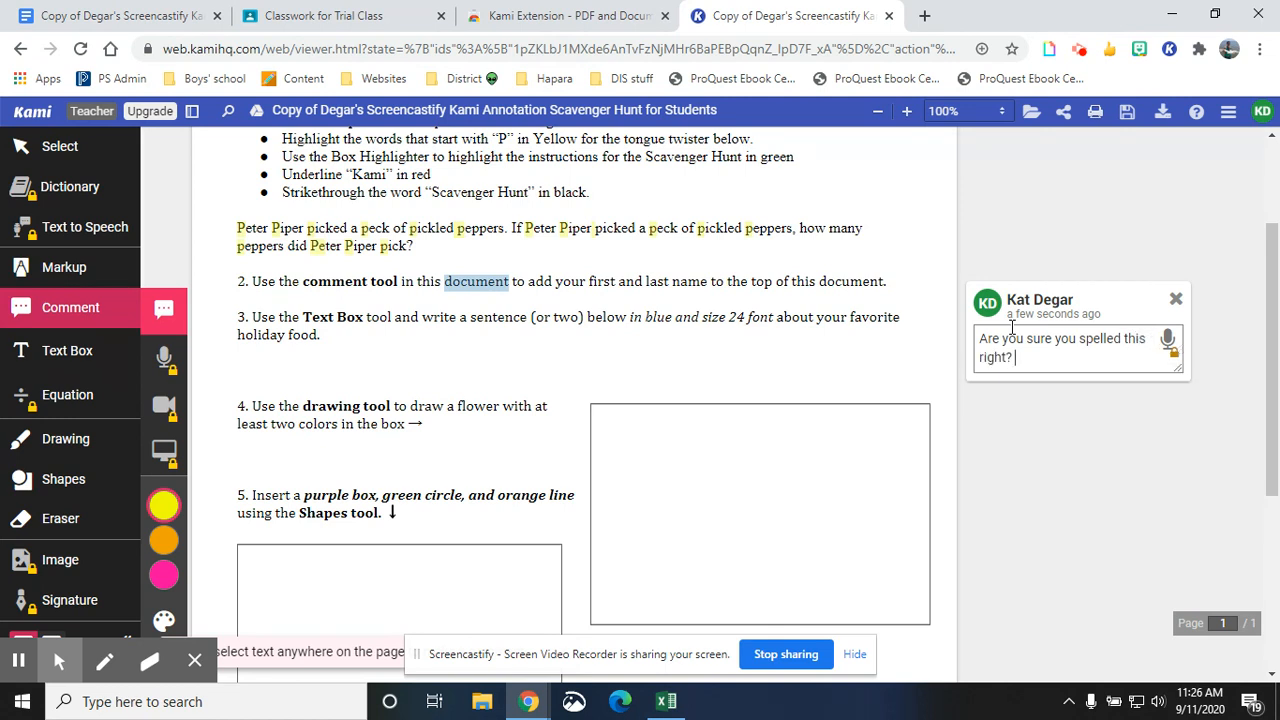
{"action": "left_click", "coordinate": [676, 353]}
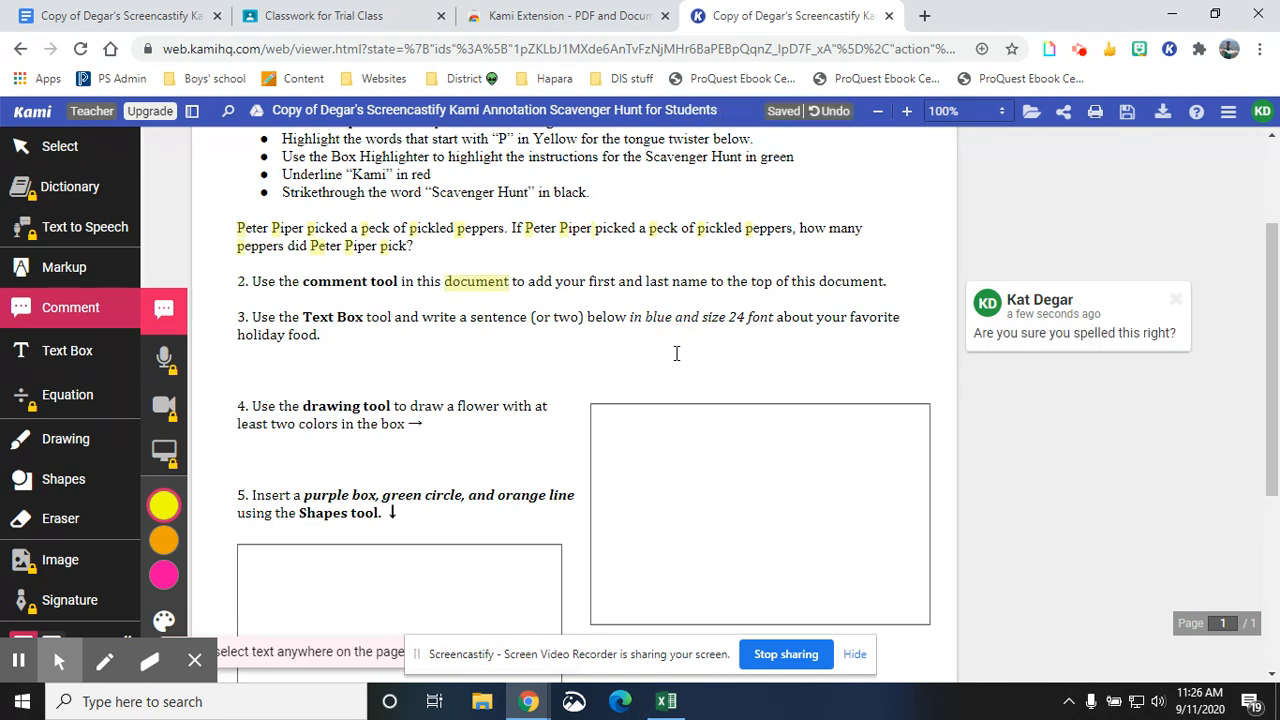
{"action": "left_click", "coordinate": [465, 285]}
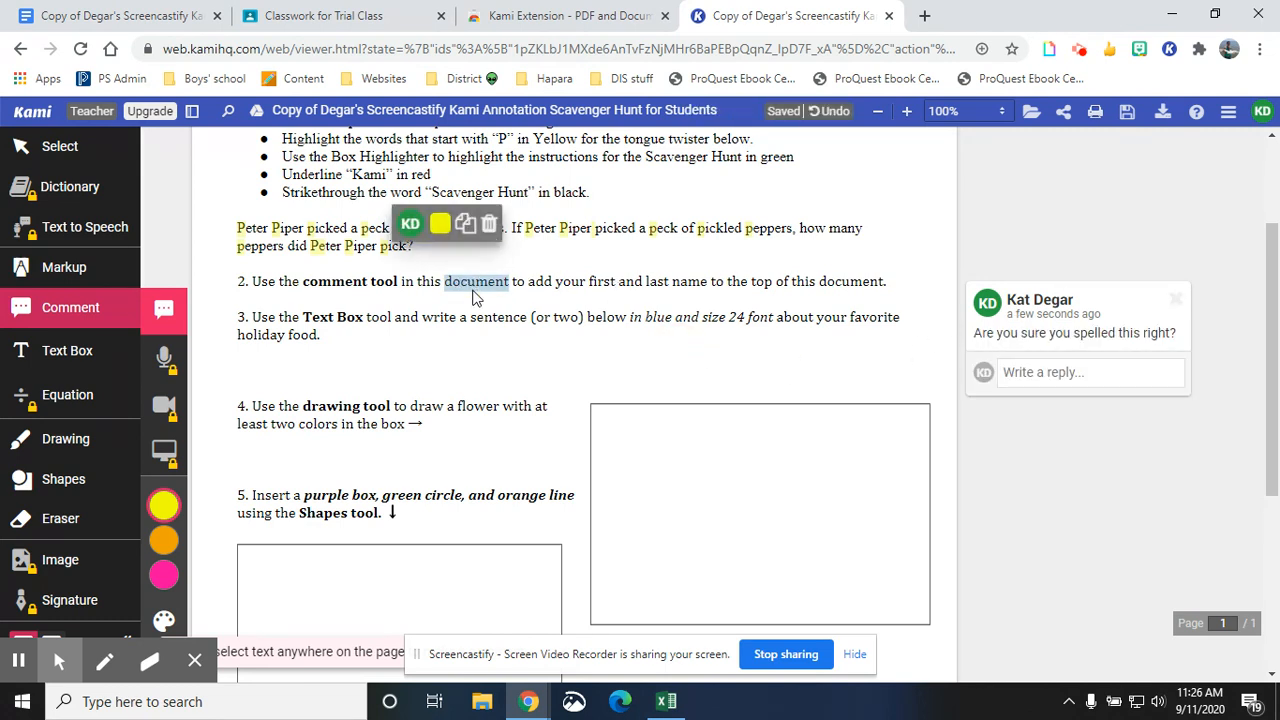
{"action": "left_click", "coordinate": [543, 326]}
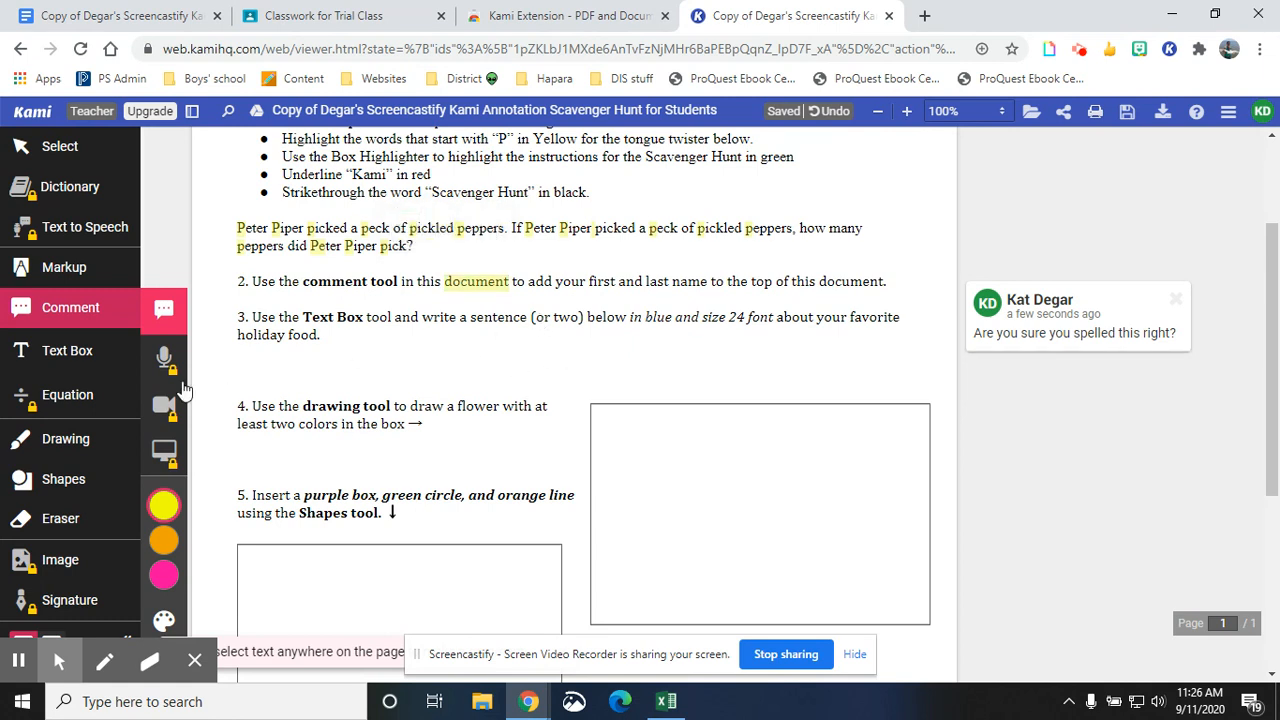
- Add a blue, 24 px text box below task 3 reading "My favorite holiday food is turkey.", then reposition and widen it
{"action": "left_click", "coordinate": [80, 354]}
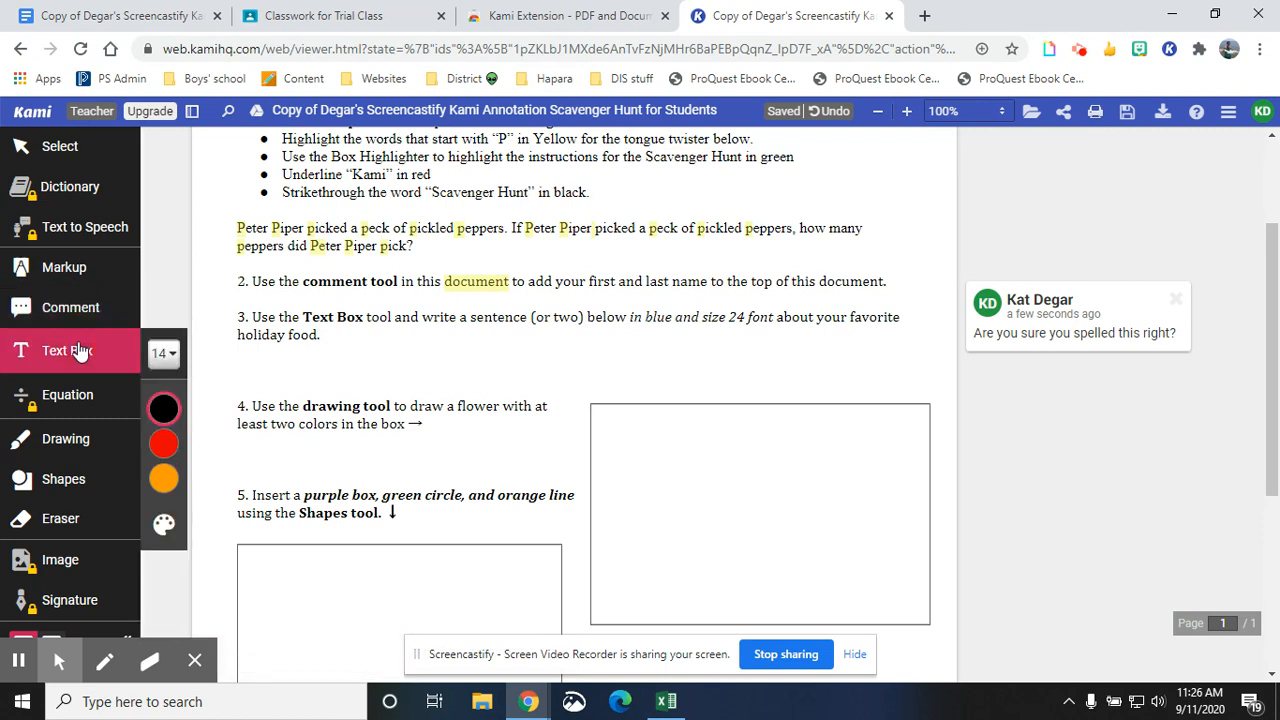
{"action": "left_click", "coordinate": [164, 354]}
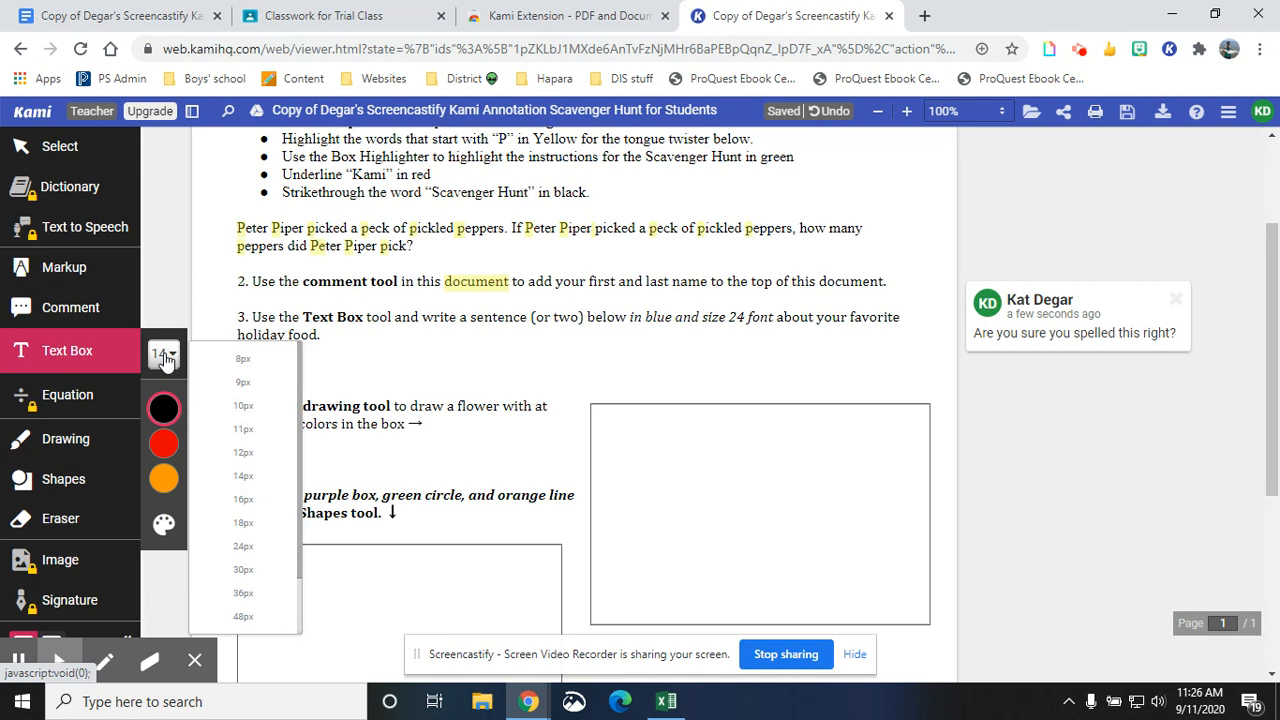
{"action": "left_click", "coordinate": [164, 356]}
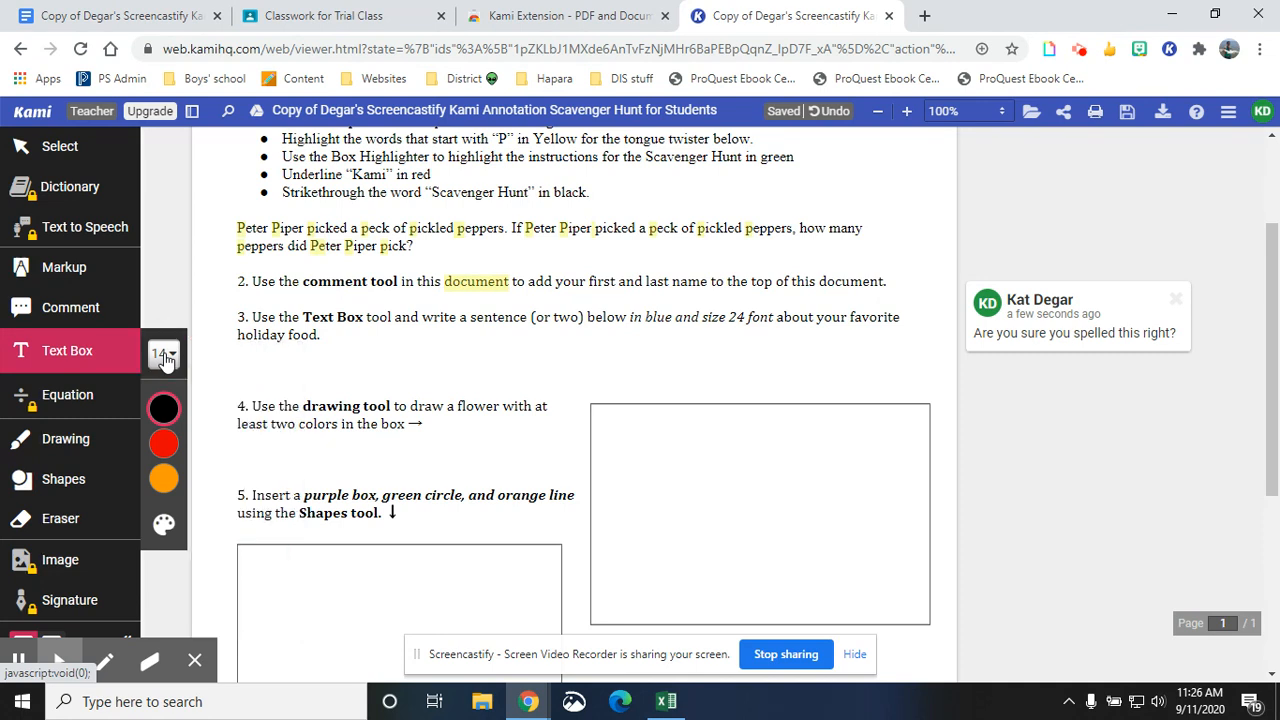
{"action": "left_click", "coordinate": [164, 408]}
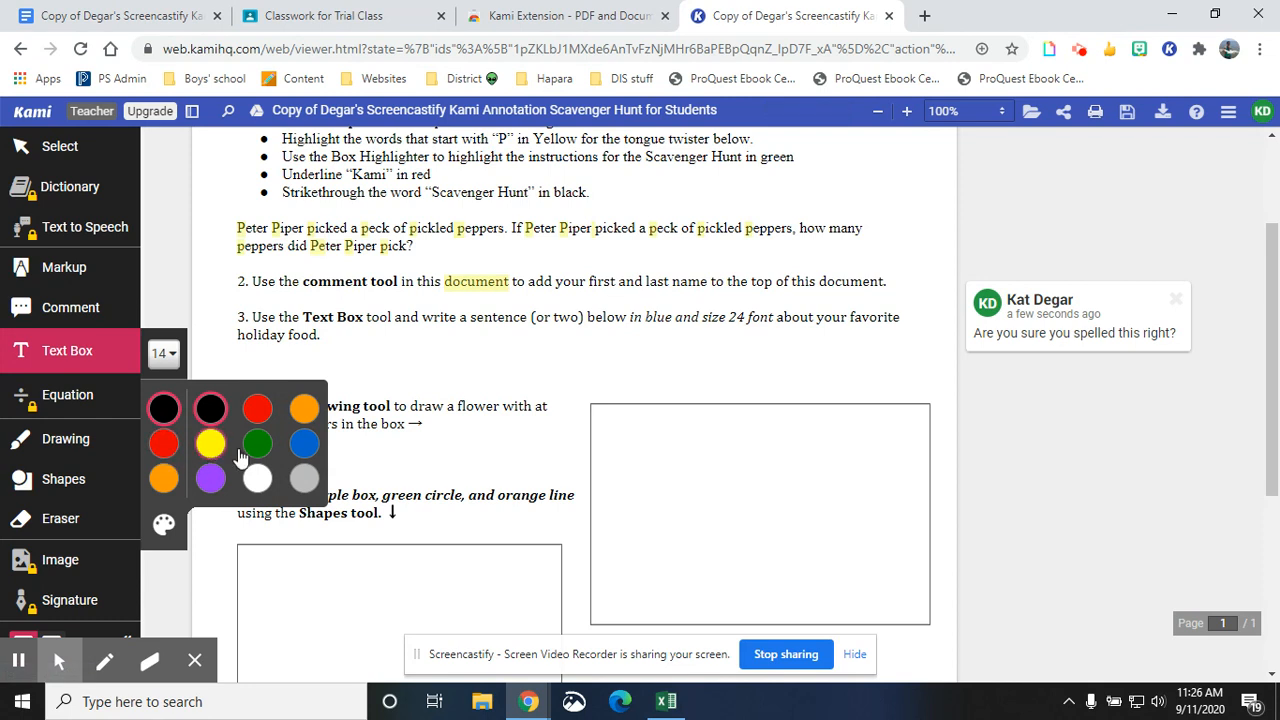
{"action": "left_click", "coordinate": [304, 444]}
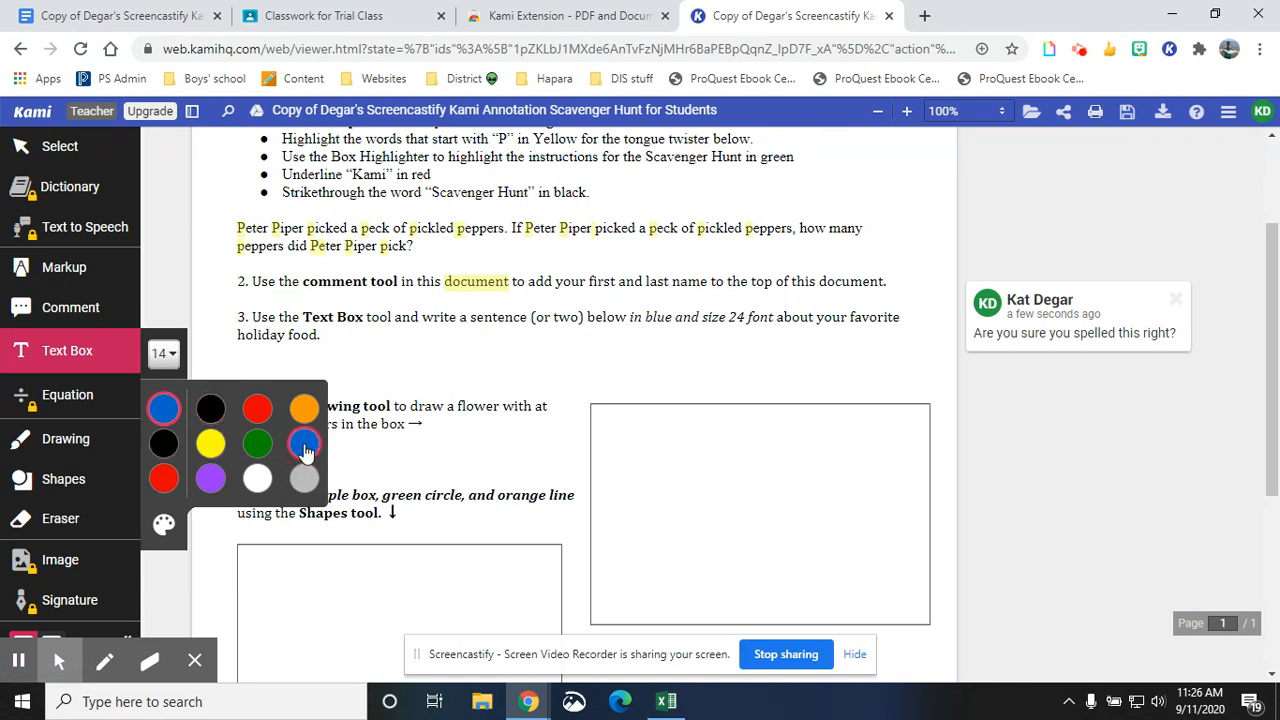
{"action": "left_click", "coordinate": [165, 355]}
{"action": "left_click", "coordinate": [261, 546]}
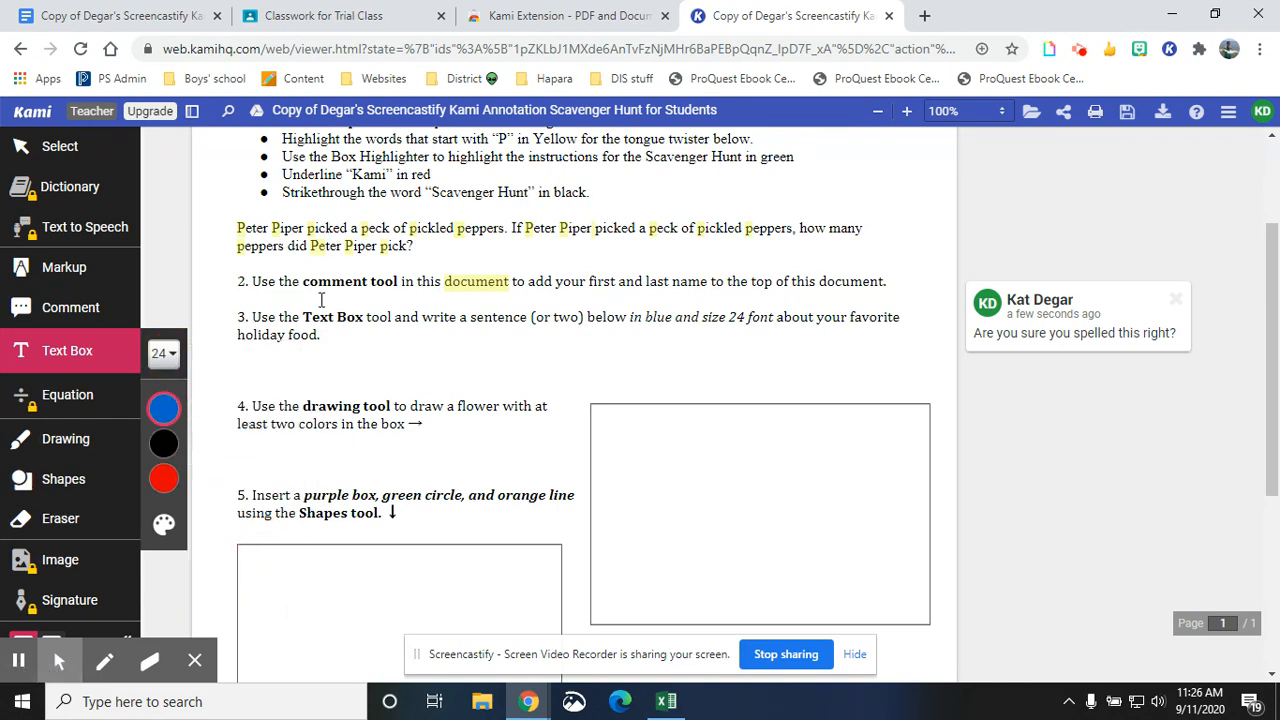
{"action": "left_click", "coordinate": [334, 336]}
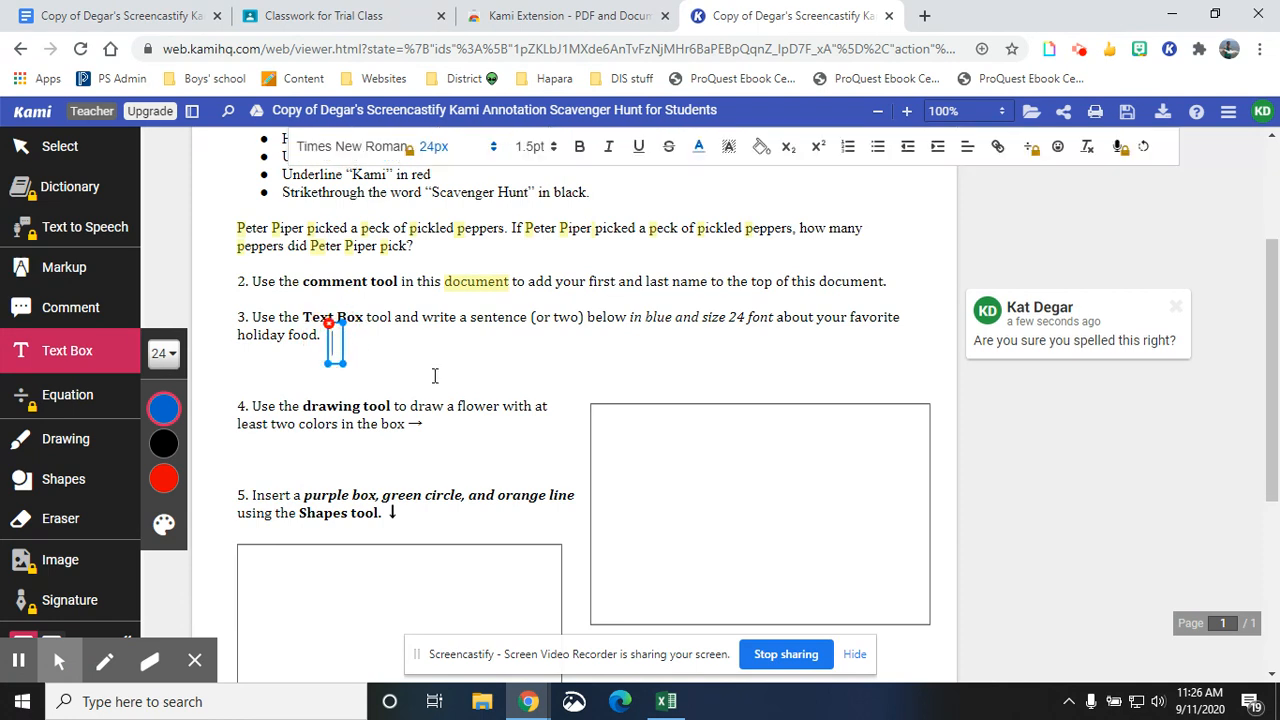
{"action": "type", "text": "My favorite "}
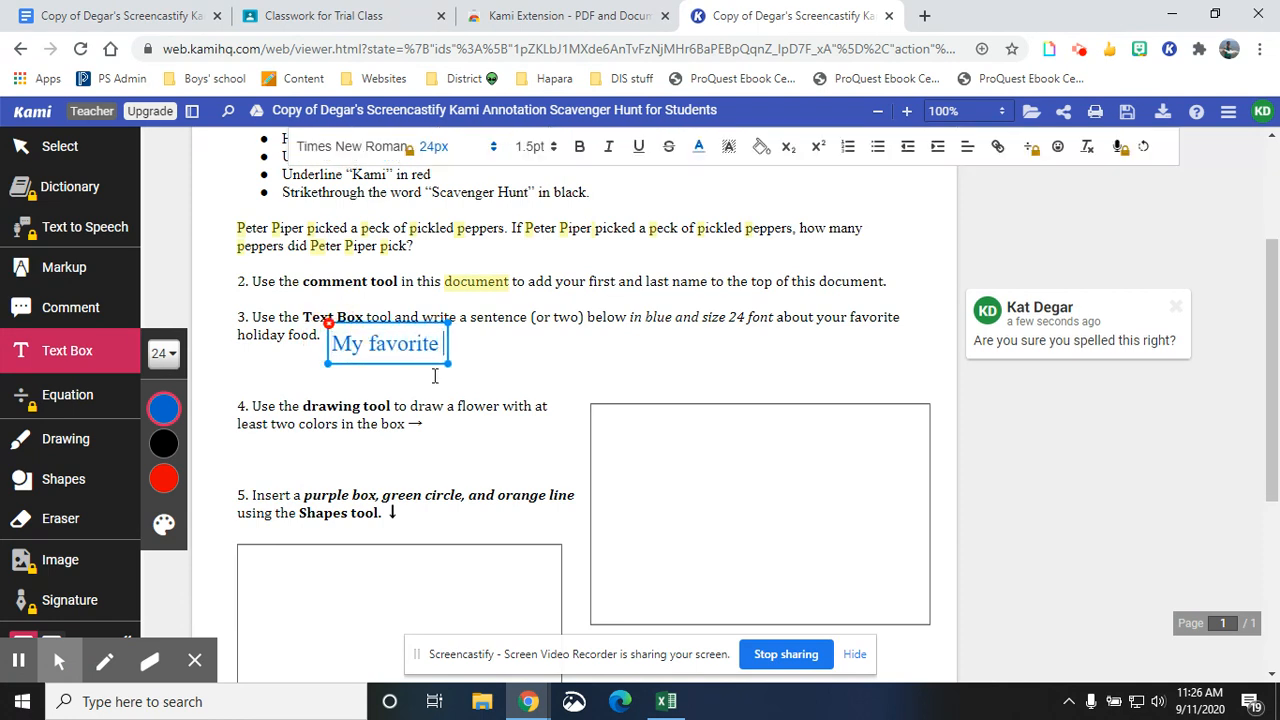
{"action": "type", "text": "holiday food is "}
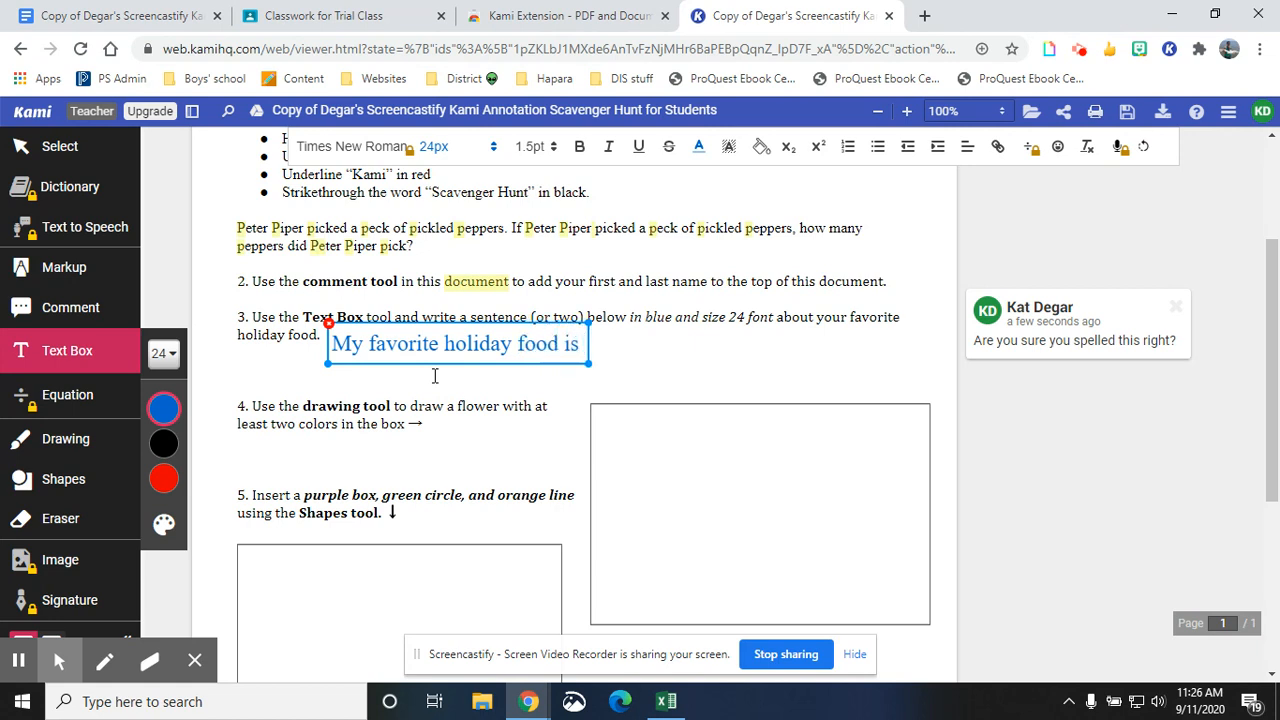
{"action": "type", "text": "turkey."}
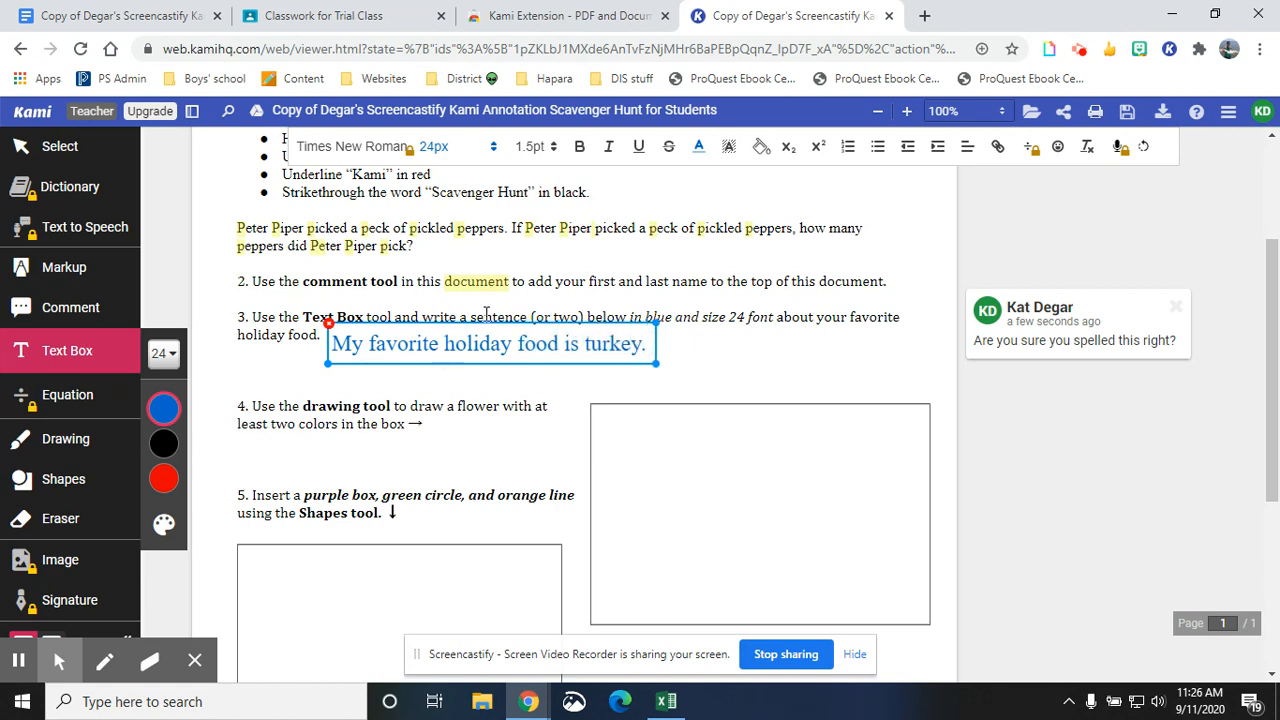
{"action": "left_click_drag", "start_coordinate": [488, 324], "coordinate": [626, 337]}
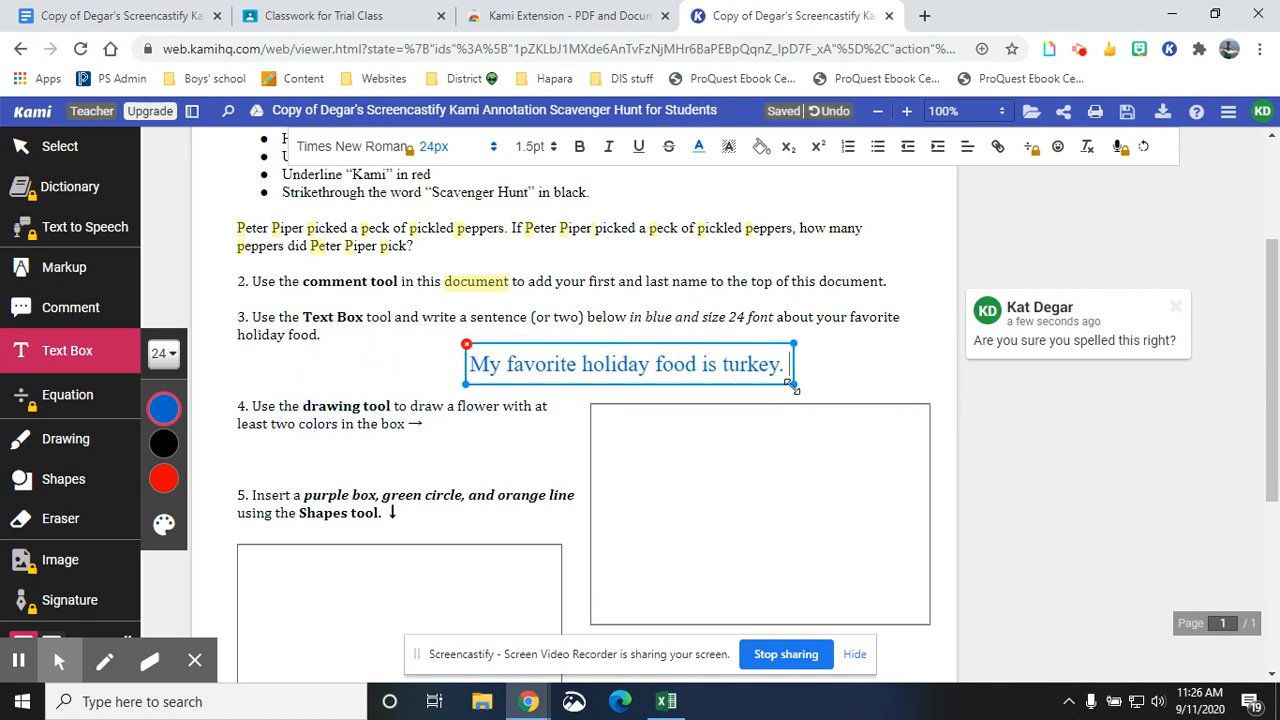
{"action": "left_click_drag", "start_coordinate": [786, 386], "coordinate": [858, 392]}
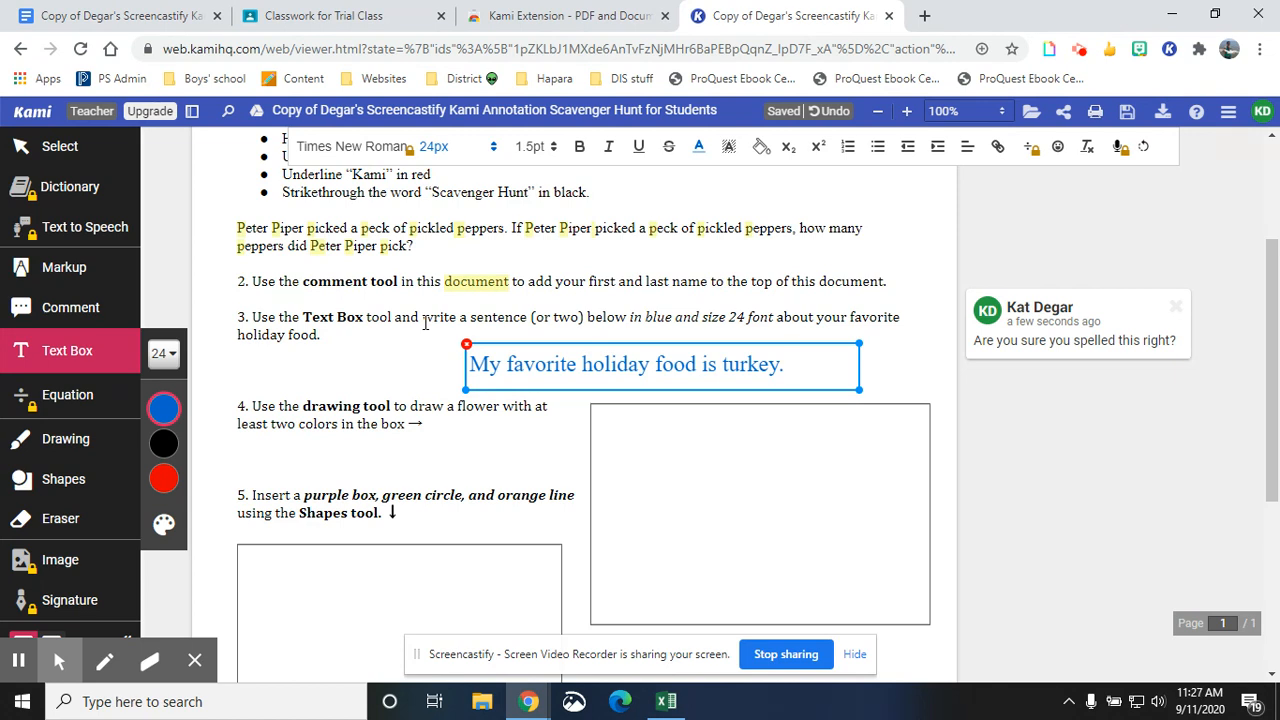
- Draw a green stem with two leaves in the task 4 box using the Drawing tool
{"action": "left_click", "coordinate": [80, 446]}
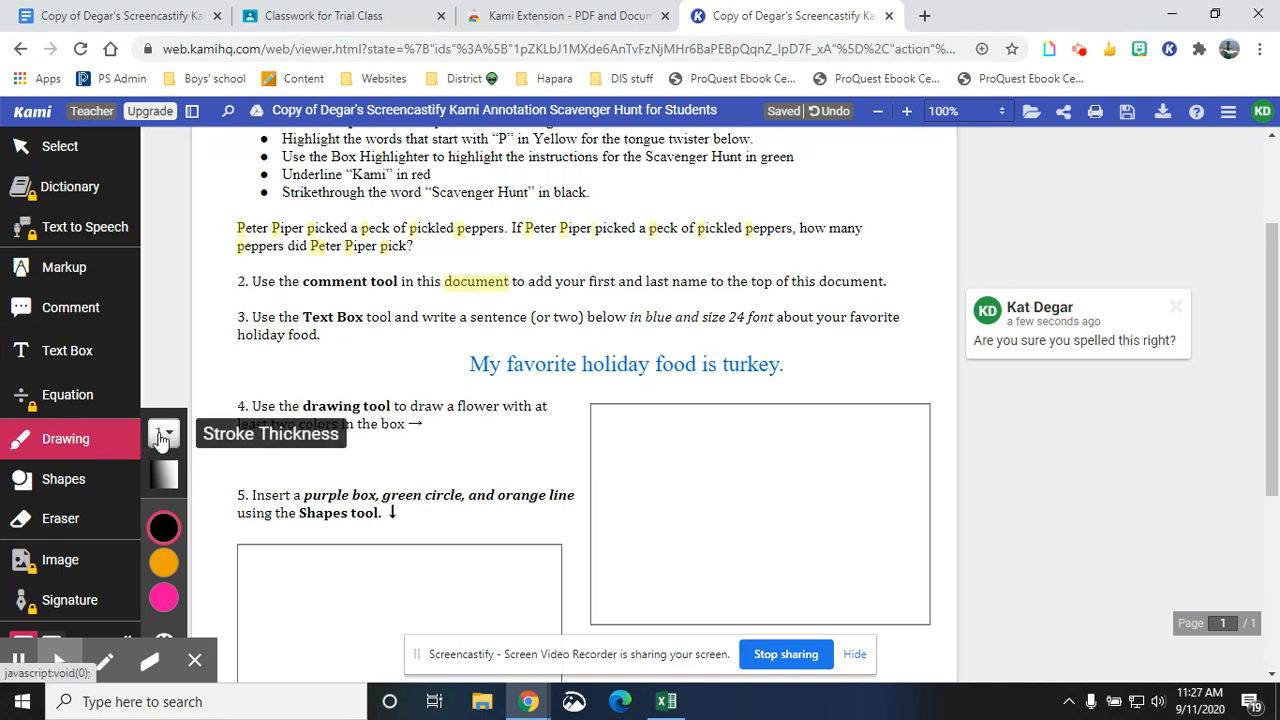
{"action": "left_click", "coordinate": [162, 436]}
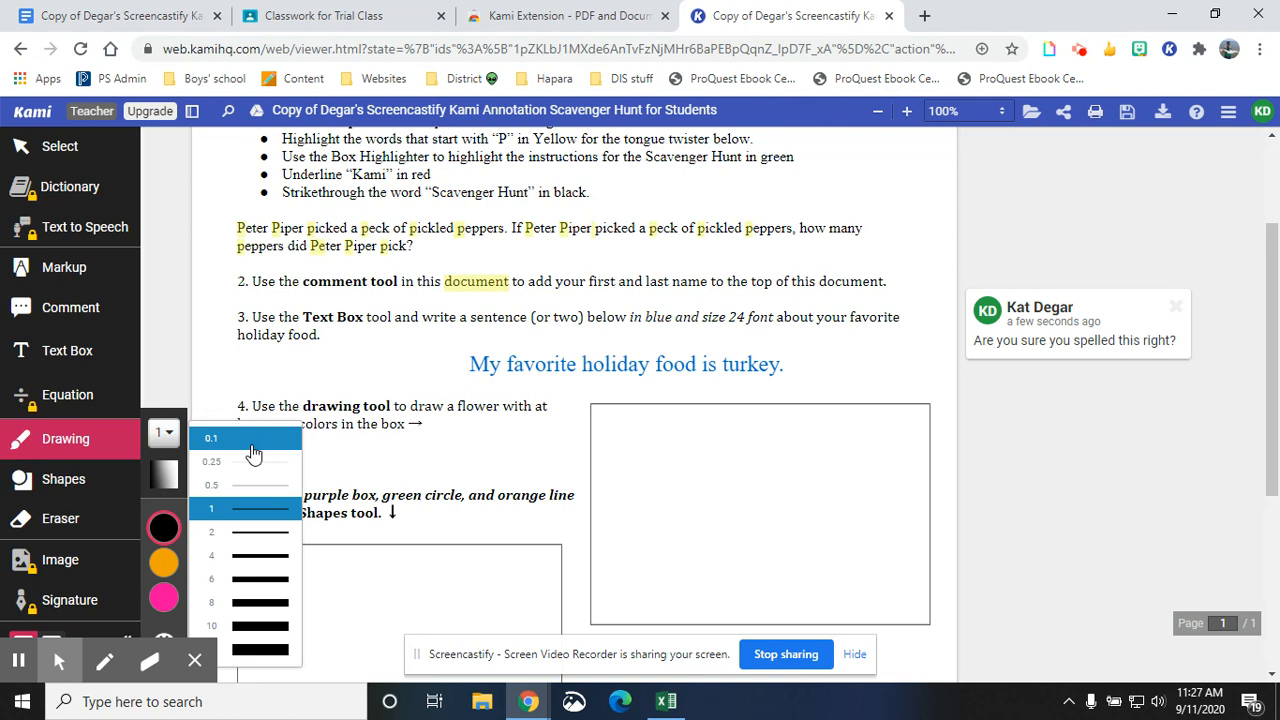
{"action": "left_click", "coordinate": [165, 477]}
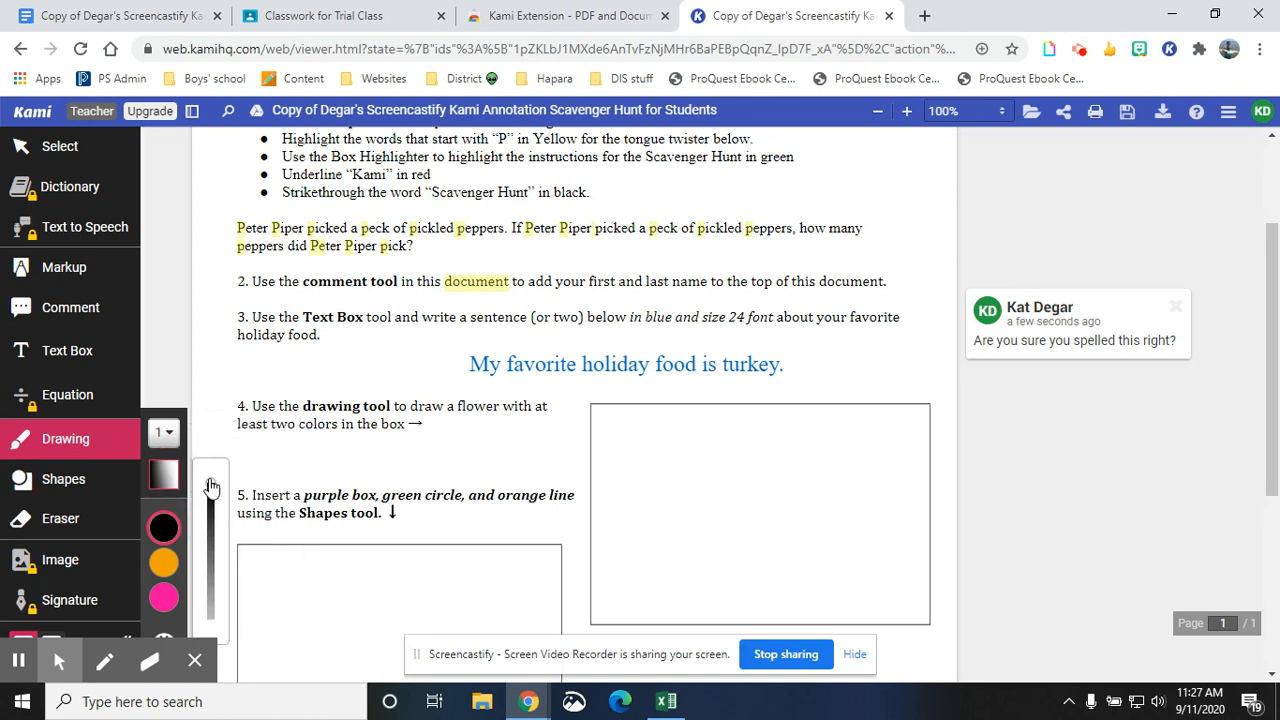
{"action": "mouse_move", "coordinate": [212, 487]}
{"action": "left_mouse_down"}
{"action": "mouse_move", "coordinate": [211, 605]}
{"action": "mouse_move", "coordinate": [211, 490]}
{"action": "mouse_move", "coordinate": [218, 508]}
{"action": "left_mouse_up"}
{"action": "left_click", "coordinate": [164, 527]}
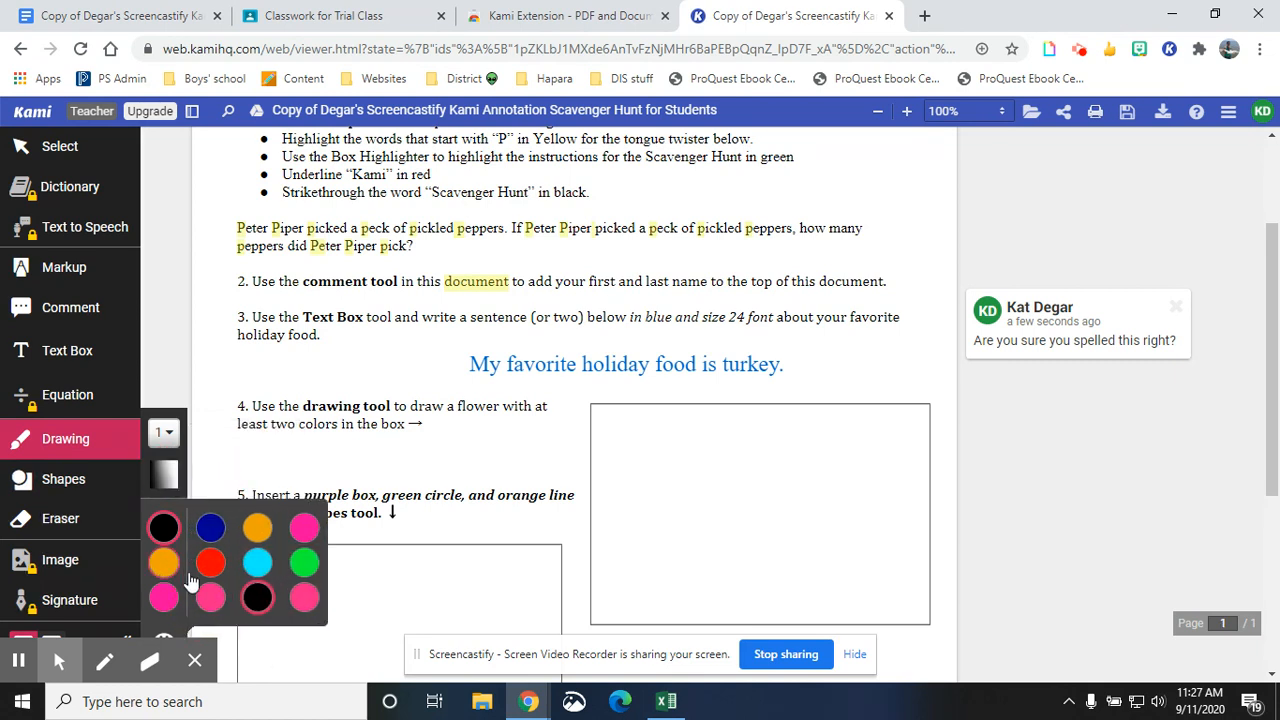
{"action": "left_click", "coordinate": [298, 570]}
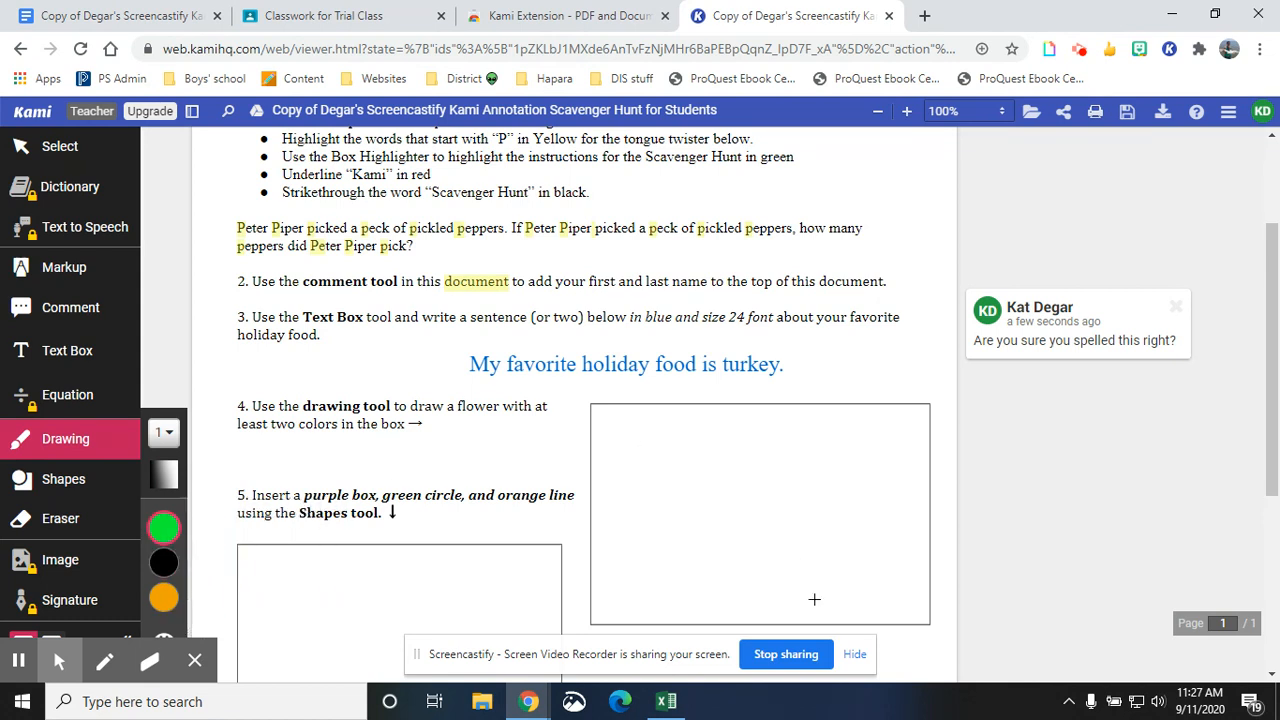
{"action": "mouse_move", "coordinate": [713, 483]}
{"action": "left_mouse_down"}
{"action": "mouse_move", "coordinate": [737, 594]}
{"action": "mouse_move", "coordinate": [680, 531]}
{"action": "mouse_move", "coordinate": [734, 591]}
{"action": "mouse_move", "coordinate": [765, 560]}
{"action": "mouse_move", "coordinate": [735, 594]}
{"action": "left_mouse_up"}
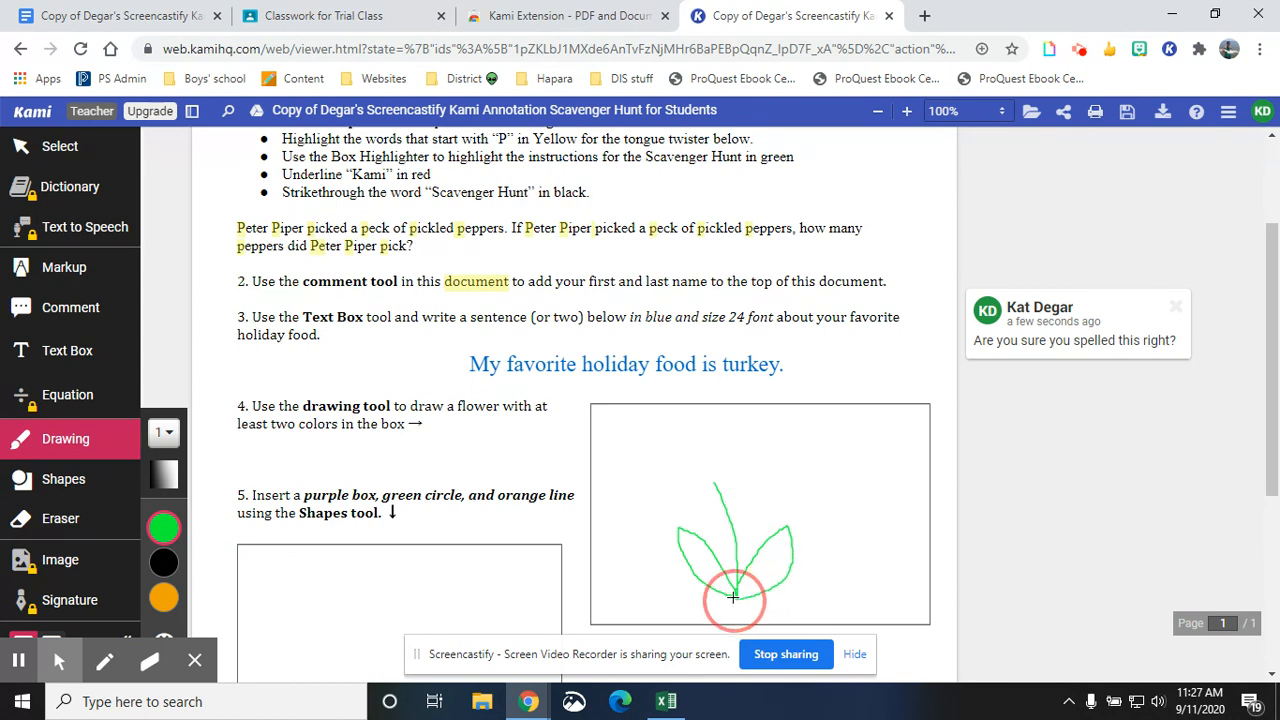
- Draw red flower petals above the stem with a stroke thickness of 10
{"action": "left_click", "coordinate": [163, 432]}
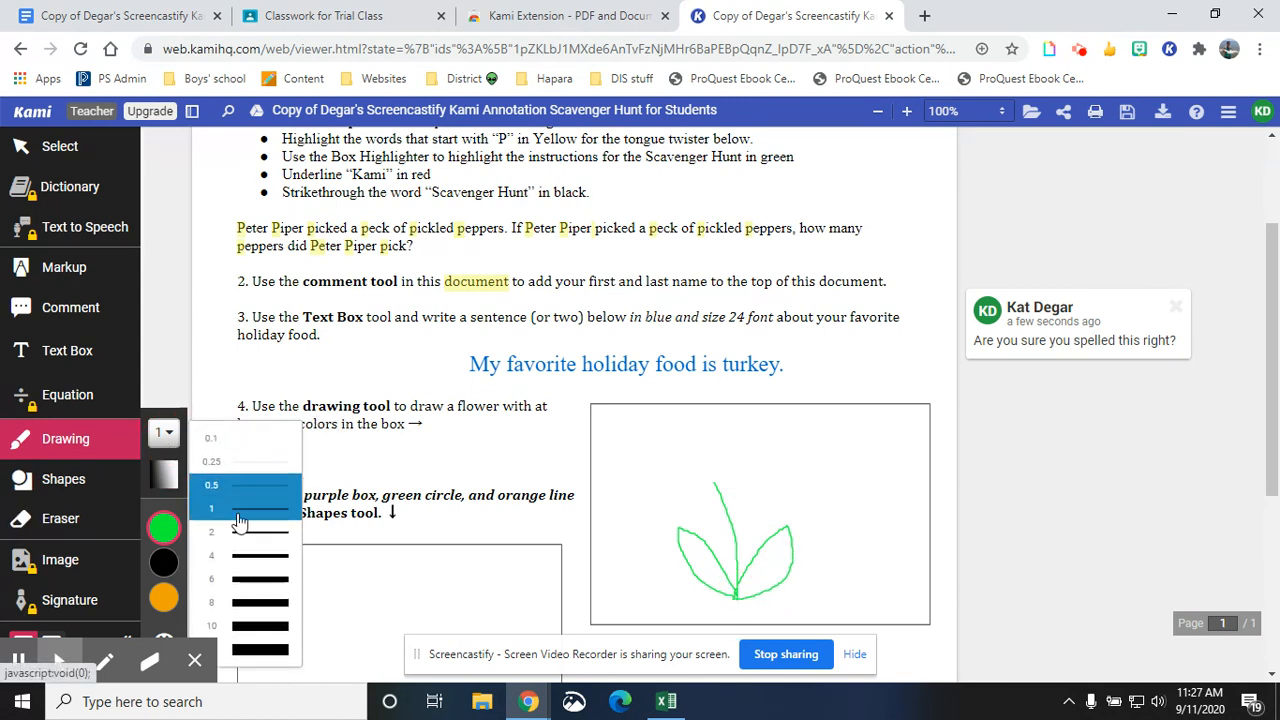
{"action": "left_click", "coordinate": [250, 622]}
{"action": "left_click", "coordinate": [163, 527]}
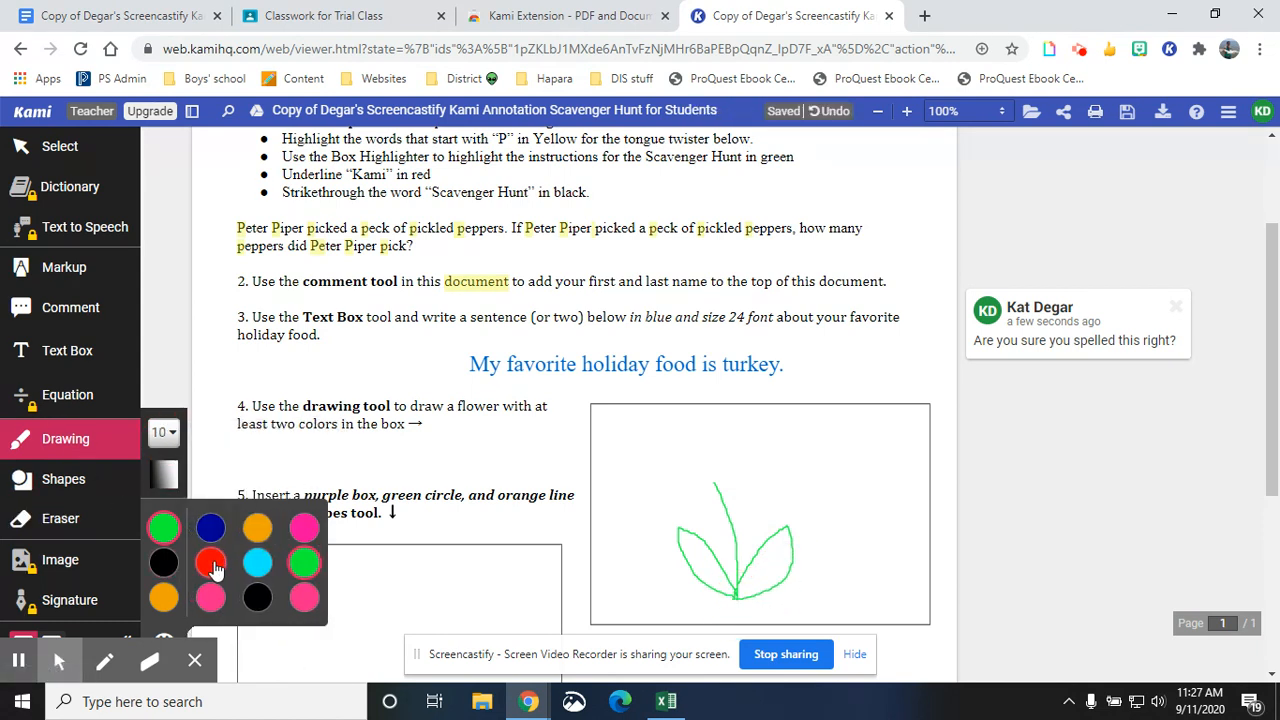
{"action": "left_click", "coordinate": [219, 569]}
{"action": "mouse_move", "coordinate": [698, 451]}
{"action": "left_mouse_down"}
{"action": "mouse_move", "coordinate": [677, 440]}
{"action": "mouse_move", "coordinate": [660, 470]}
{"action": "mouse_move", "coordinate": [700, 440]}
{"action": "mouse_move", "coordinate": [655, 502]}
{"action": "mouse_move", "coordinate": [709, 456]}
{"action": "mouse_move", "coordinate": [690, 425]}
{"action": "mouse_move", "coordinate": [728, 453]}
{"action": "mouse_move", "coordinate": [758, 433]}
{"action": "mouse_move", "coordinate": [706, 470]}
{"action": "mouse_move", "coordinate": [748, 522]}
{"action": "mouse_move", "coordinate": [708, 468]}
{"action": "left_mouse_up"}
- Fill the inside of the red petals with semi-transparent pink strokes
{"action": "left_click", "coordinate": [163, 527]}
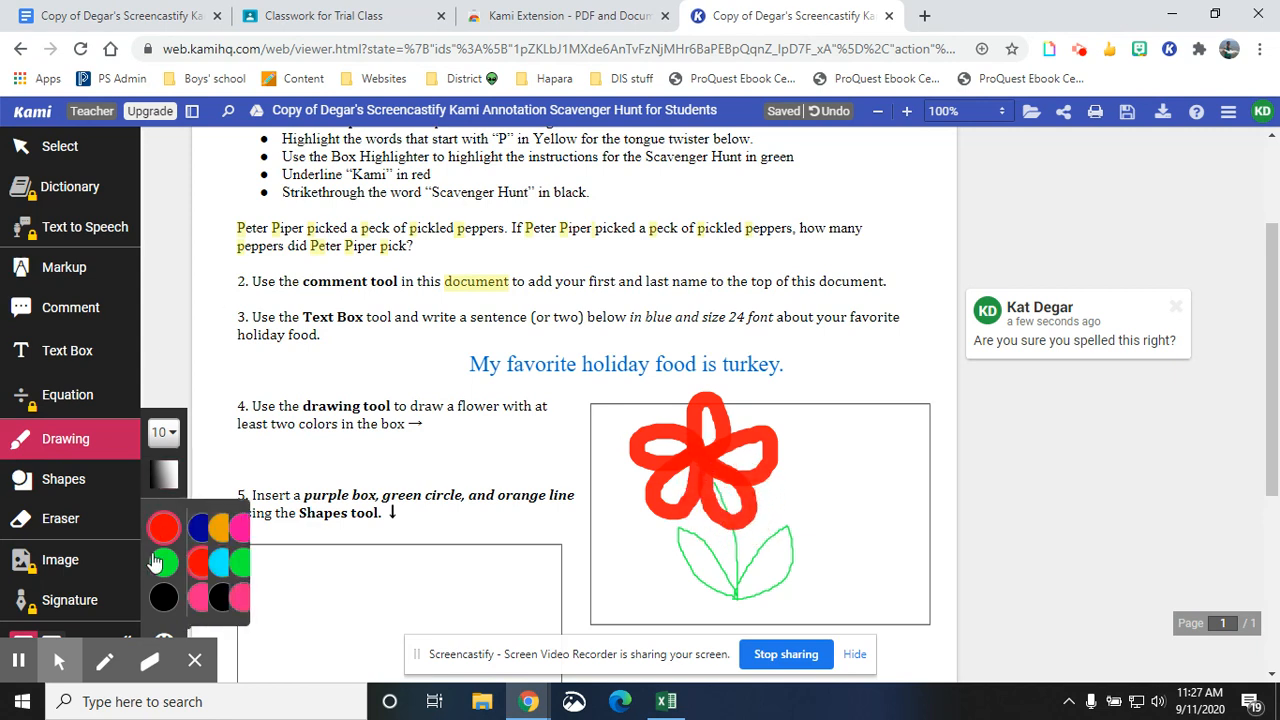
{"action": "left_click", "coordinate": [210, 598]}
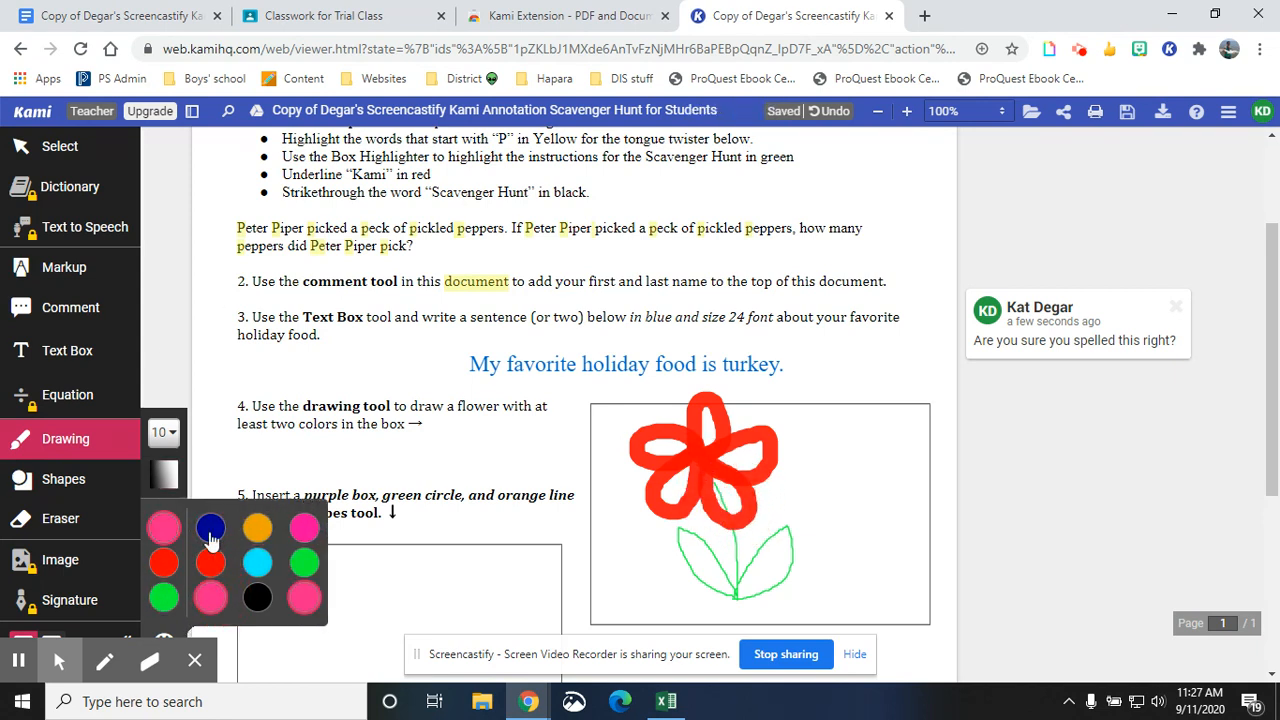
{"action": "left_click", "coordinate": [163, 474]}
{"action": "left_click_drag", "start_coordinate": [212, 505], "coordinate": [211, 582]}
{"action": "mouse_move", "coordinate": [675, 446]}
{"action": "left_mouse_down"}
{"action": "mouse_move", "coordinate": [658, 446]}
{"action": "mouse_move", "coordinate": [682, 470]}
{"action": "mouse_move", "coordinate": [672, 505]}
{"action": "mouse_move", "coordinate": [728, 474]}
{"action": "mouse_move", "coordinate": [730, 512]}
{"action": "mouse_move", "coordinate": [752, 445]}
{"action": "mouse_move", "coordinate": [748, 461]}
{"action": "mouse_move", "coordinate": [706, 443]}
{"action": "left_mouse_up"}
{"action": "key", "text": "ctrl+z"}
{"action": "left_click", "coordinate": [660, 446]}
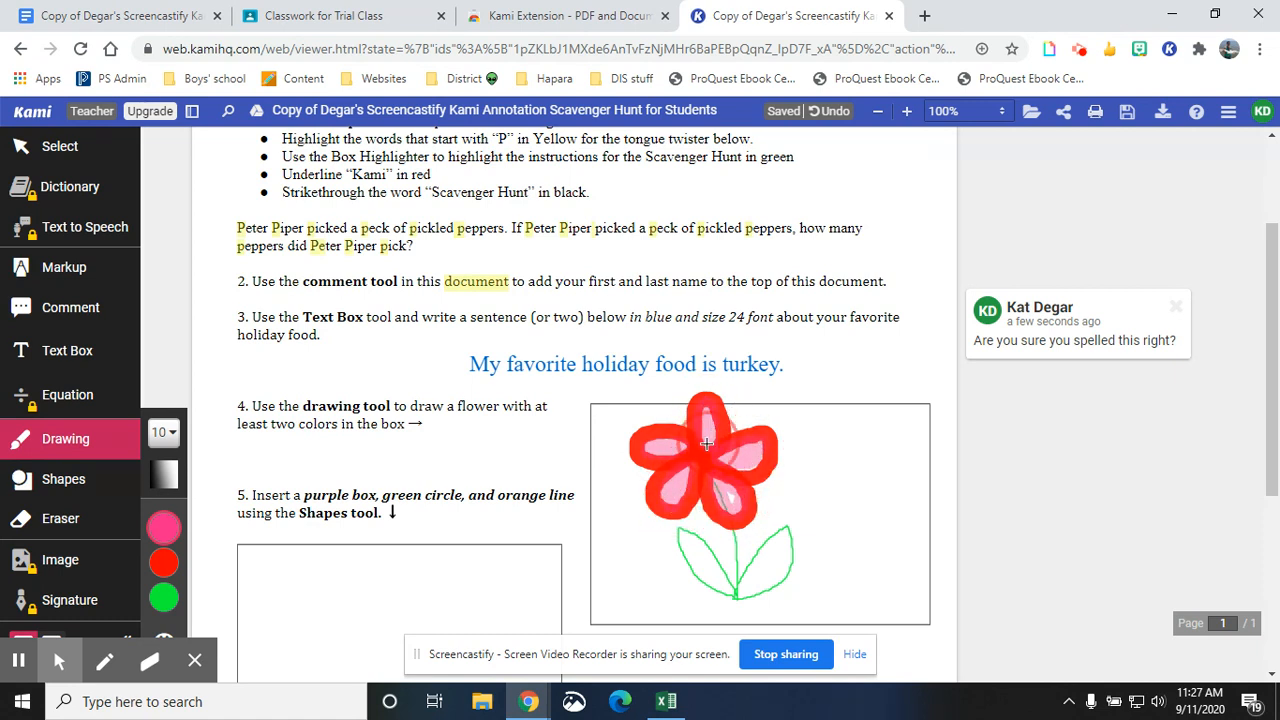
- Draw a pink square with a 6 px outline inside the task 5 box using the Shapes tool
{"action": "scroll", "coordinate": [407, 472], "scroll_direction": "down", "scroll_amount": 1}
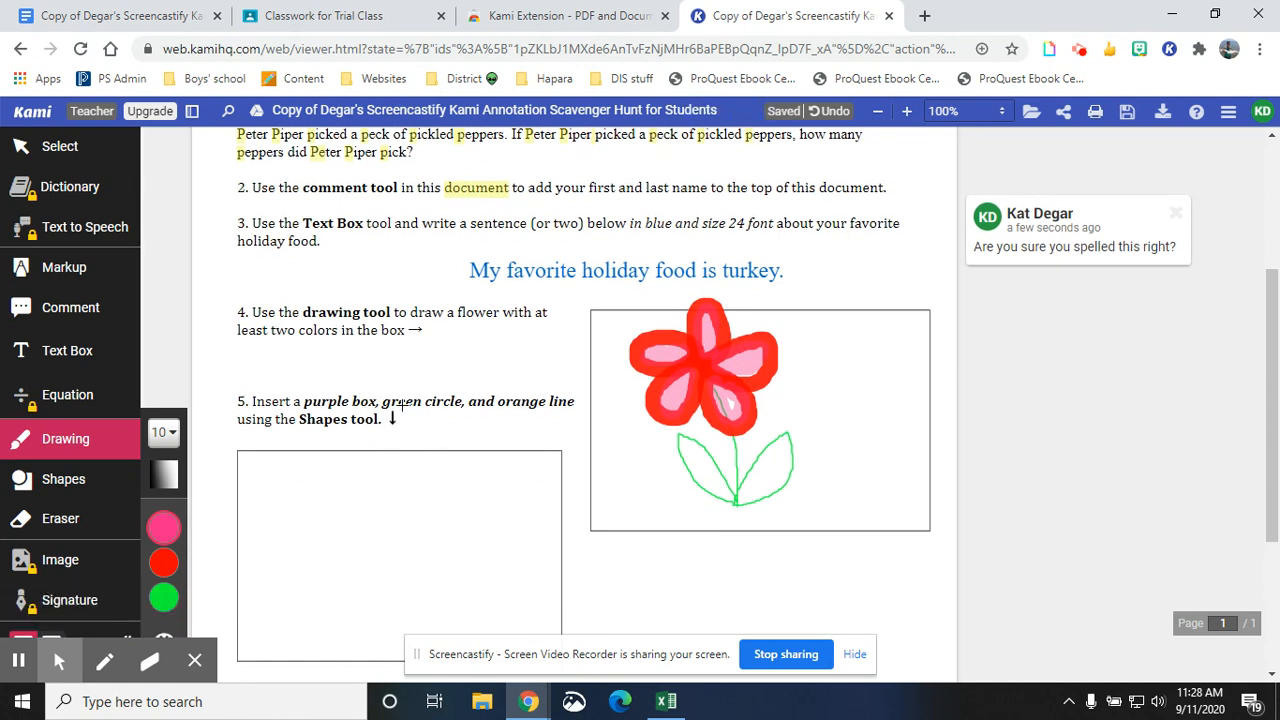
{"action": "left_click", "coordinate": [63, 484]}
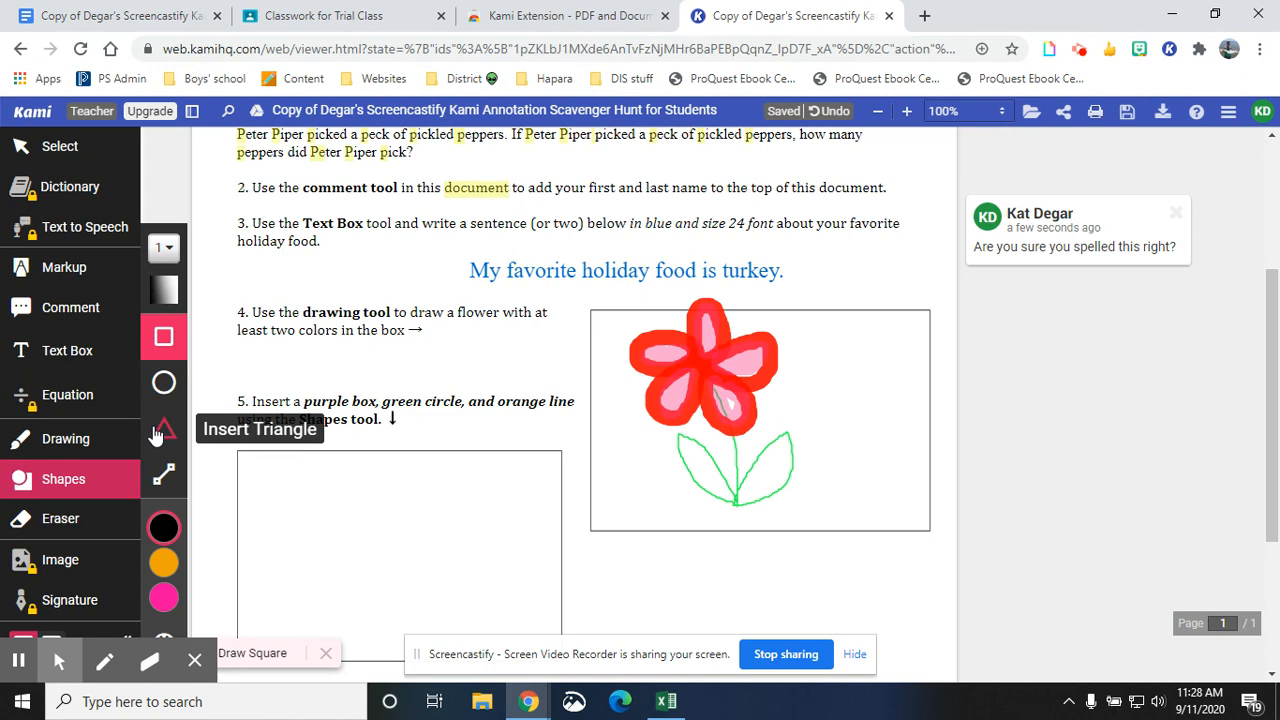
{"action": "left_click", "coordinate": [172, 254]}
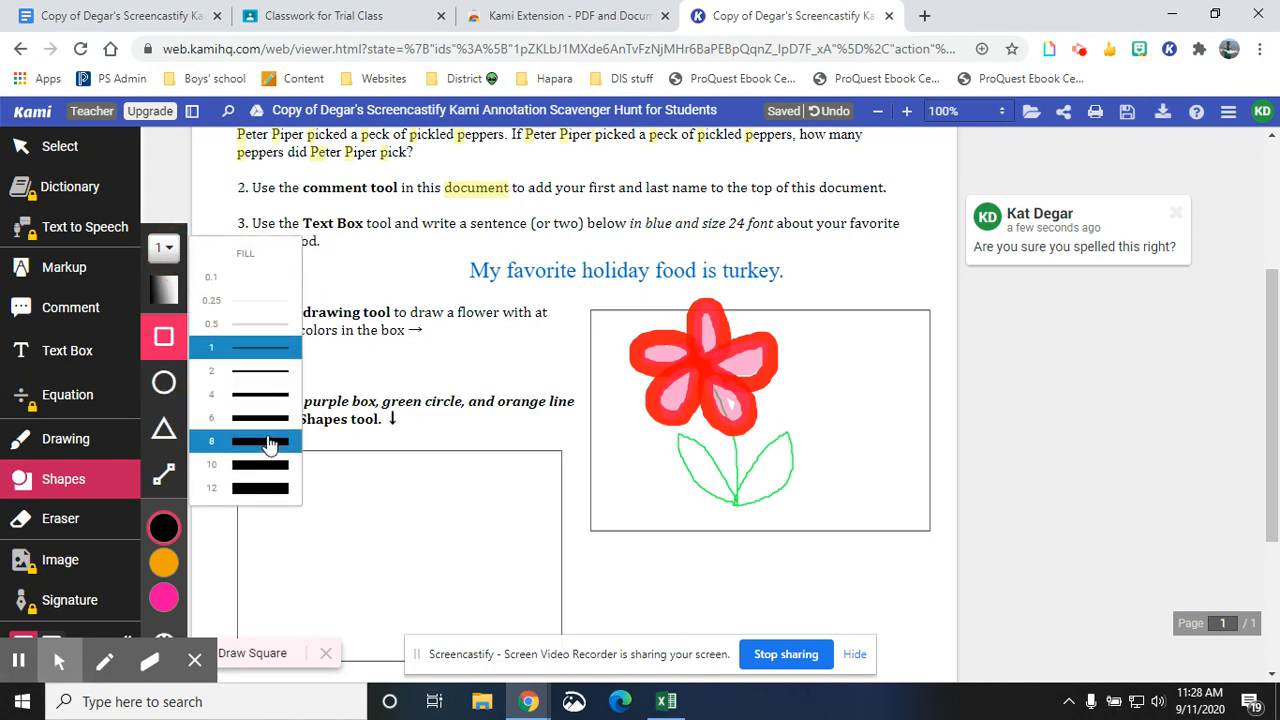
{"action": "left_click", "coordinate": [270, 427]}
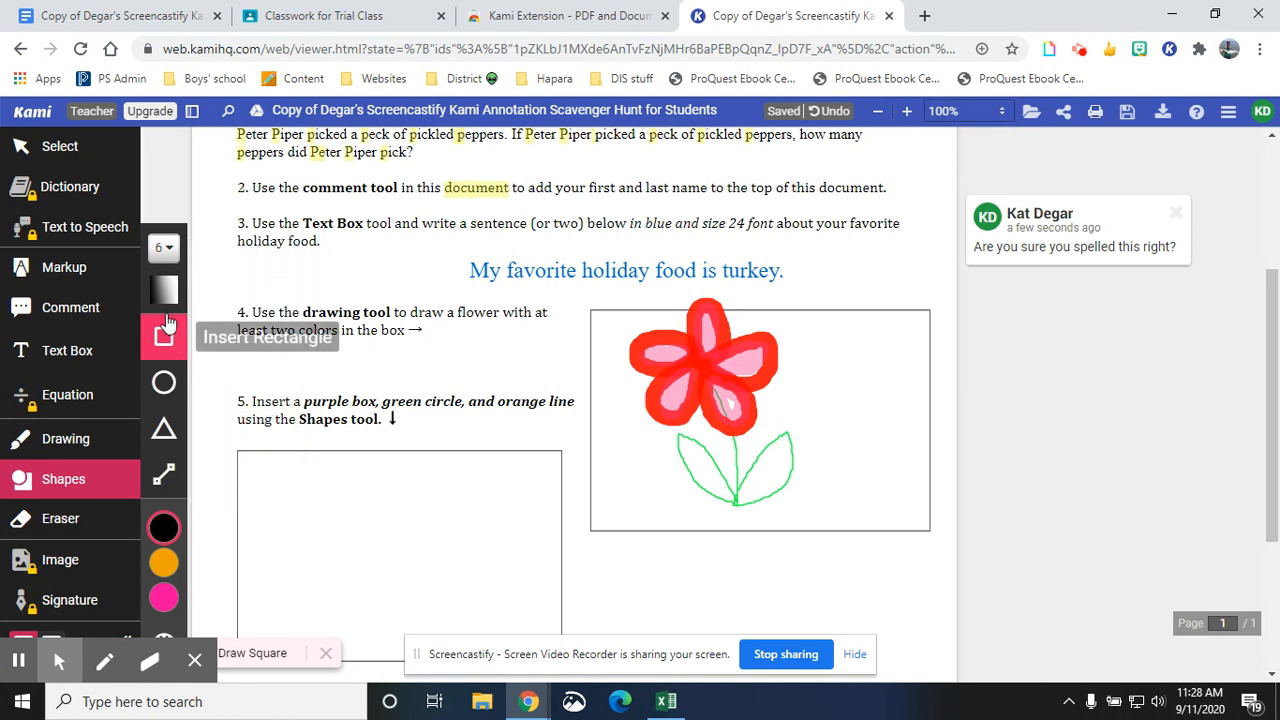
{"action": "left_click", "coordinate": [165, 292]}
{"action": "left_click", "coordinate": [164, 527]}
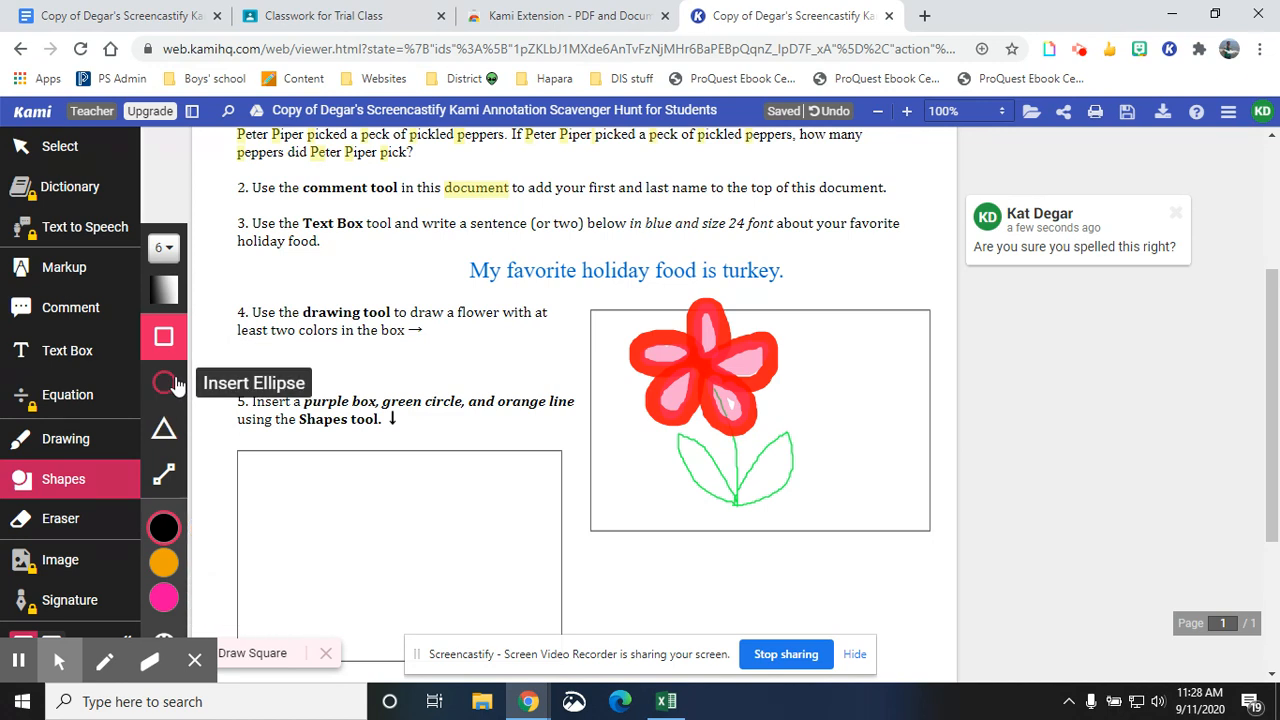
{"action": "left_click", "coordinate": [162, 595]}
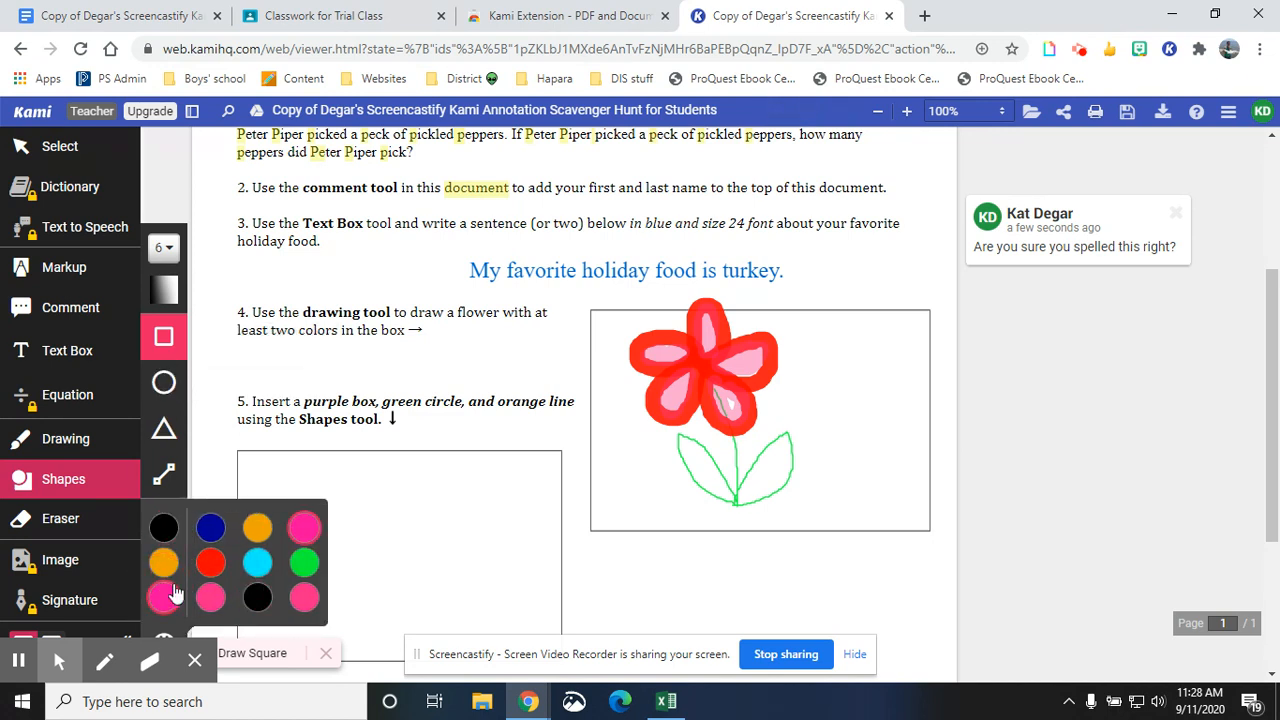
{"action": "left_click_drag", "start_coordinate": [251, 465], "coordinate": [359, 558]}
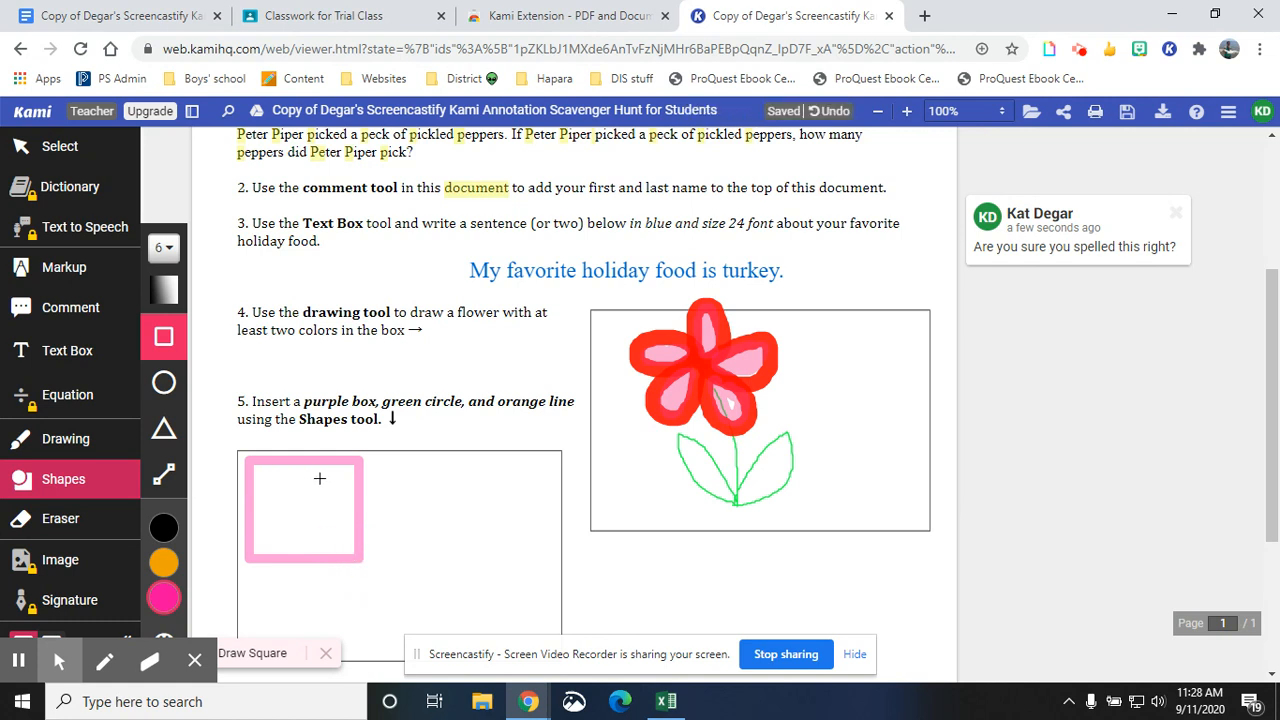
- Fill the pink square with solid colour and set its opacity to 80%
{"action": "left_click", "coordinate": [47, 160]}
{"action": "left_click", "coordinate": [286, 468]}
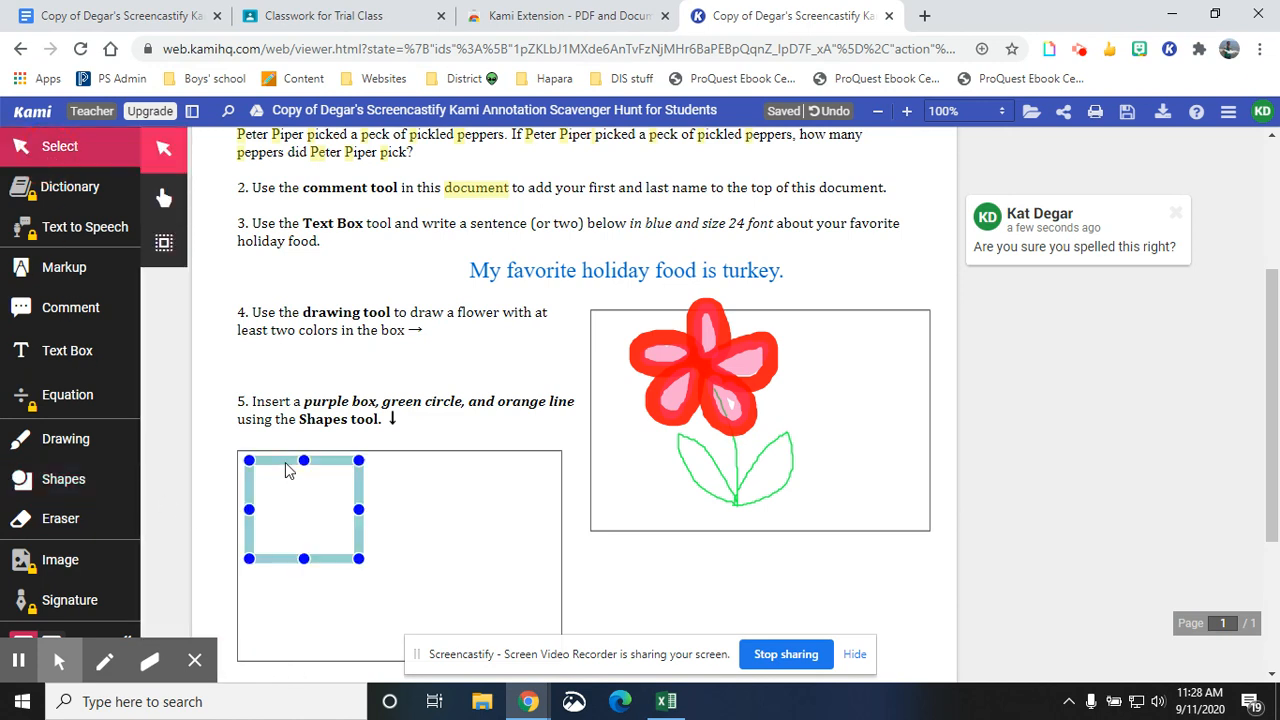
{"action": "left_click", "coordinate": [214, 420]}
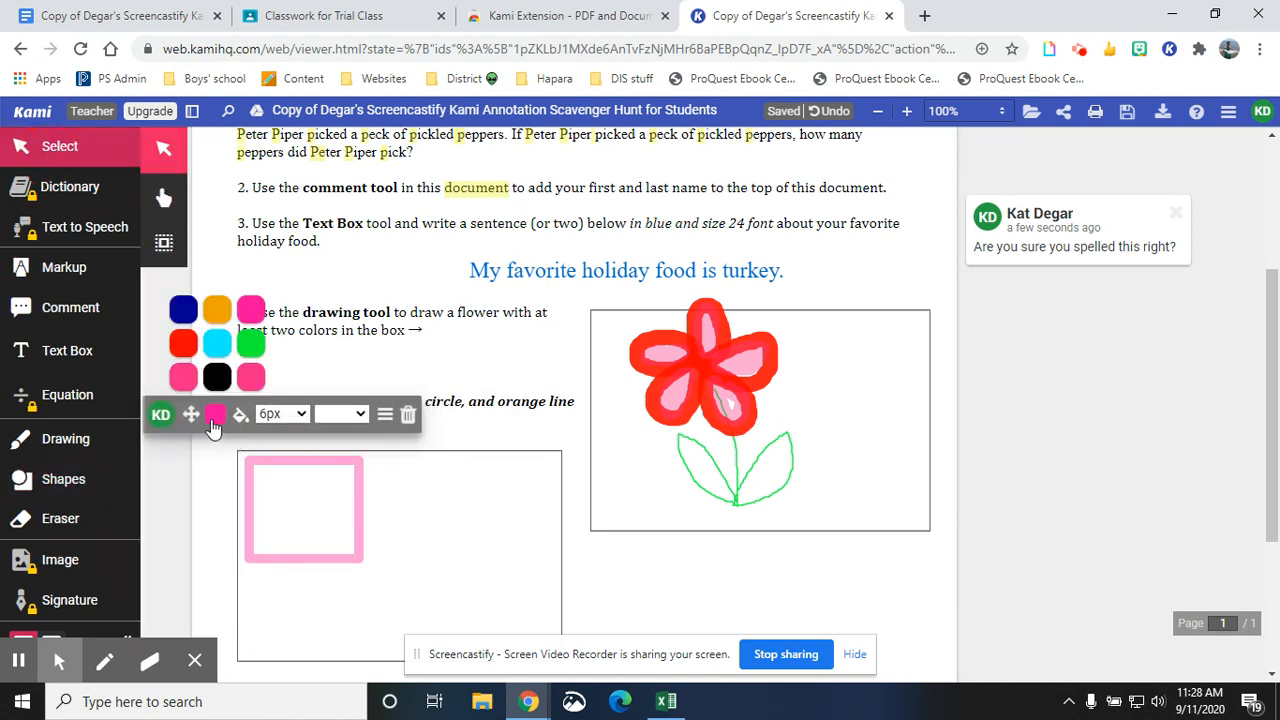
{"action": "left_click", "coordinate": [215, 420]}
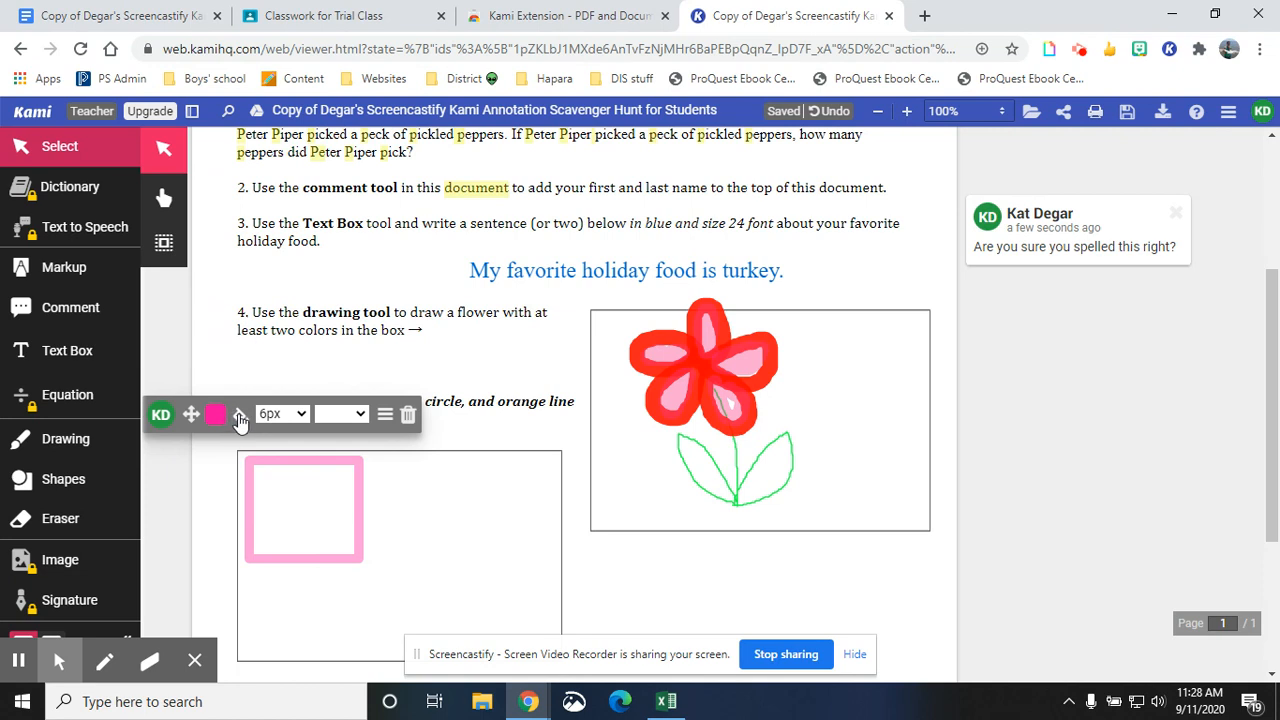
{"action": "left_click", "coordinate": [241, 418]}
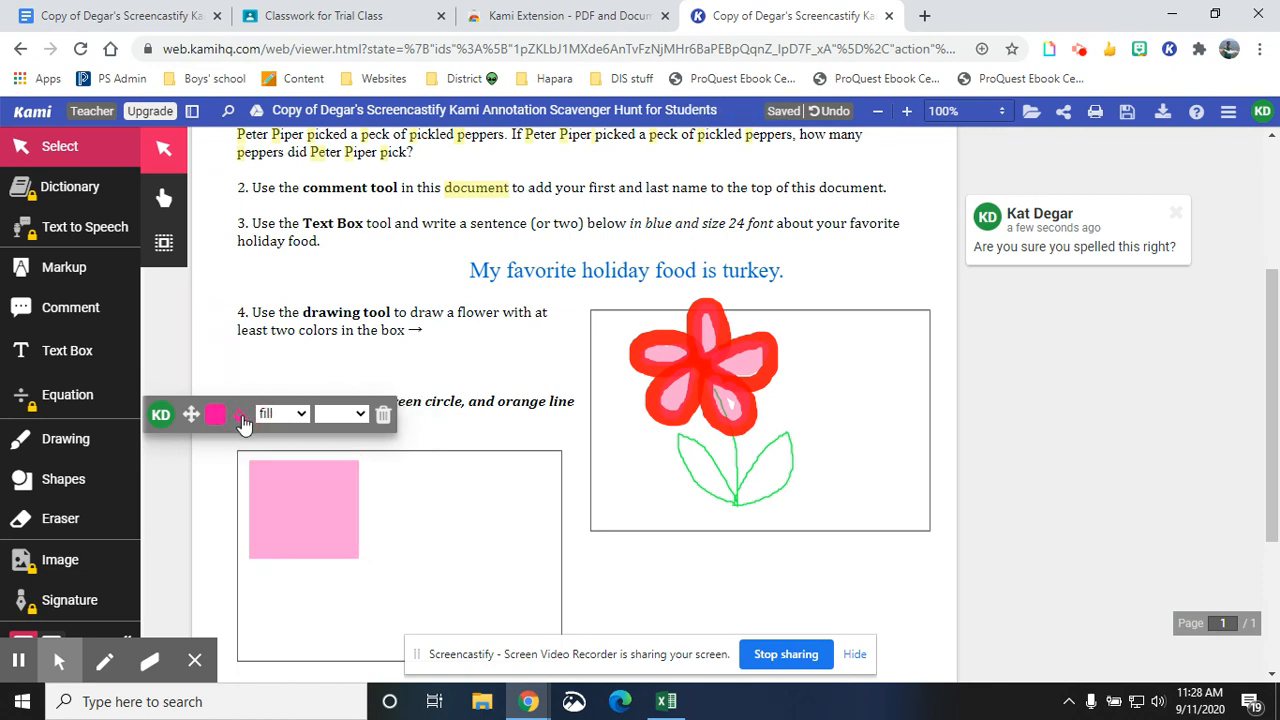
{"action": "left_click", "coordinate": [340, 414]}
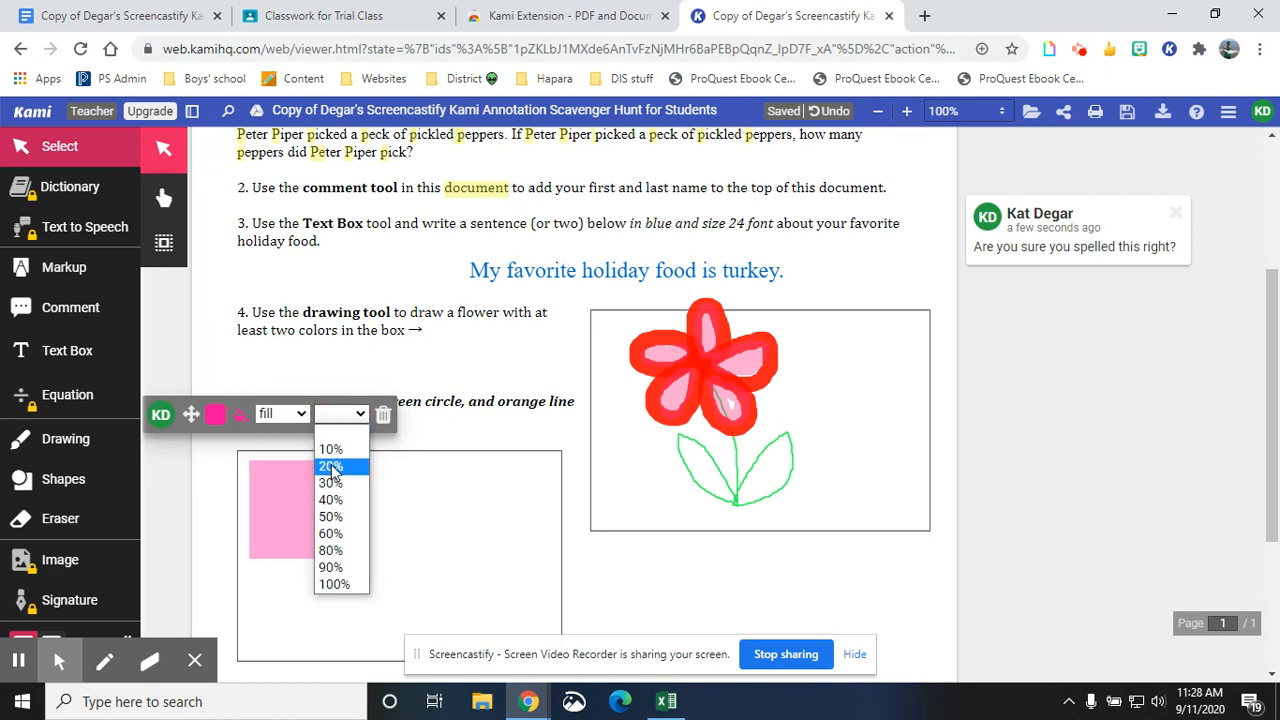
{"action": "left_click", "coordinate": [337, 551]}
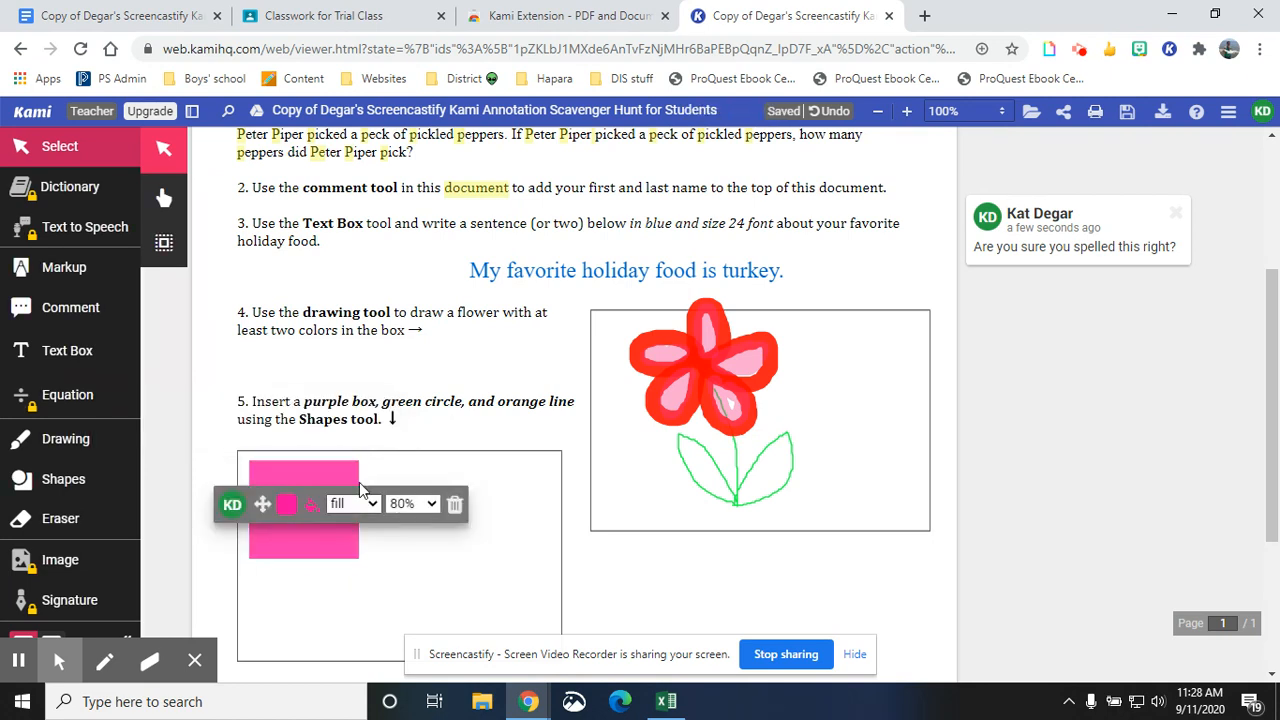
{"action": "left_click", "coordinate": [337, 561]}
{"action": "left_click", "coordinate": [338, 522]}
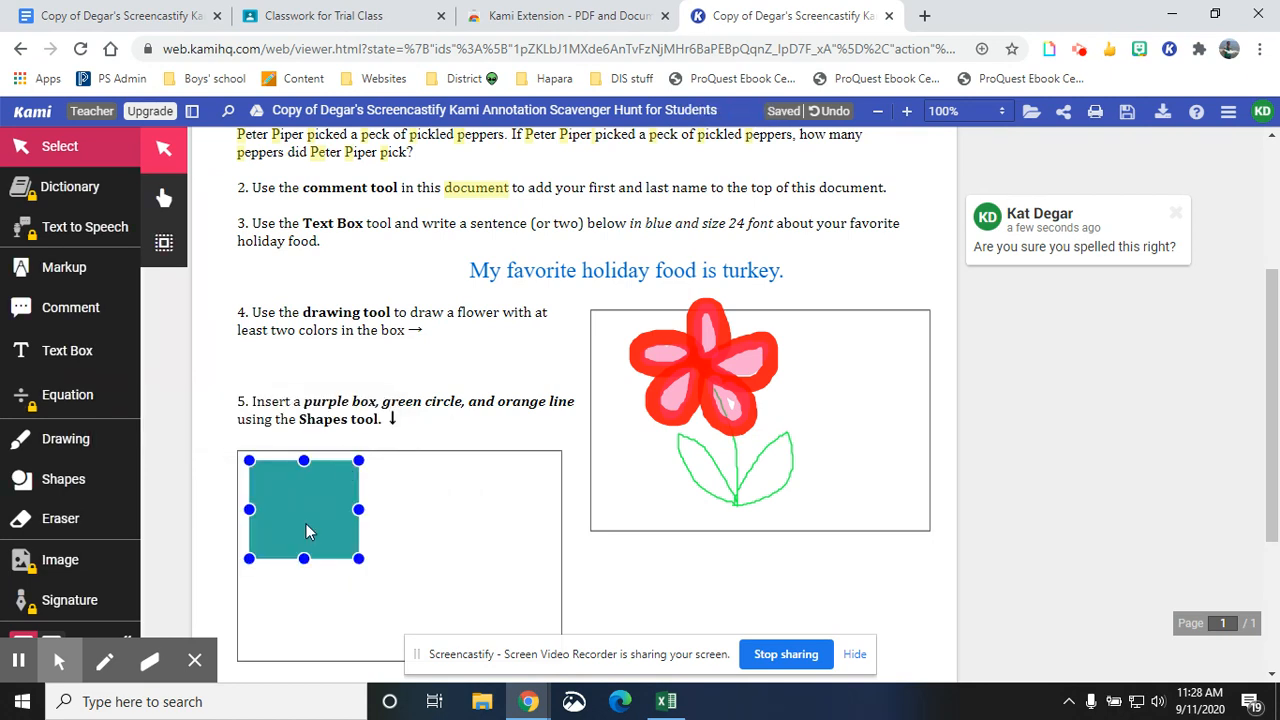
{"action": "left_click", "coordinate": [330, 492]}
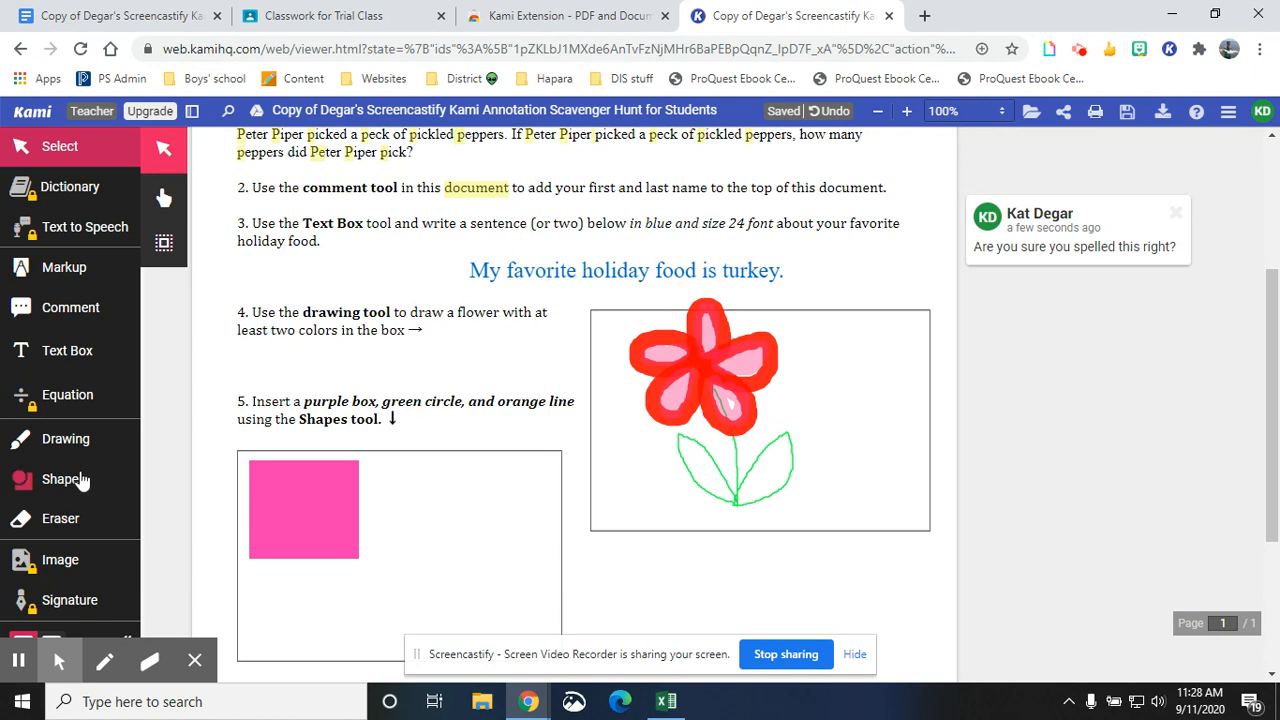
- Add purple to the custom colour palette in place of a pink swatch
{"action": "left_click", "coordinate": [323, 521]}
{"action": "left_click", "coordinate": [322, 514]}
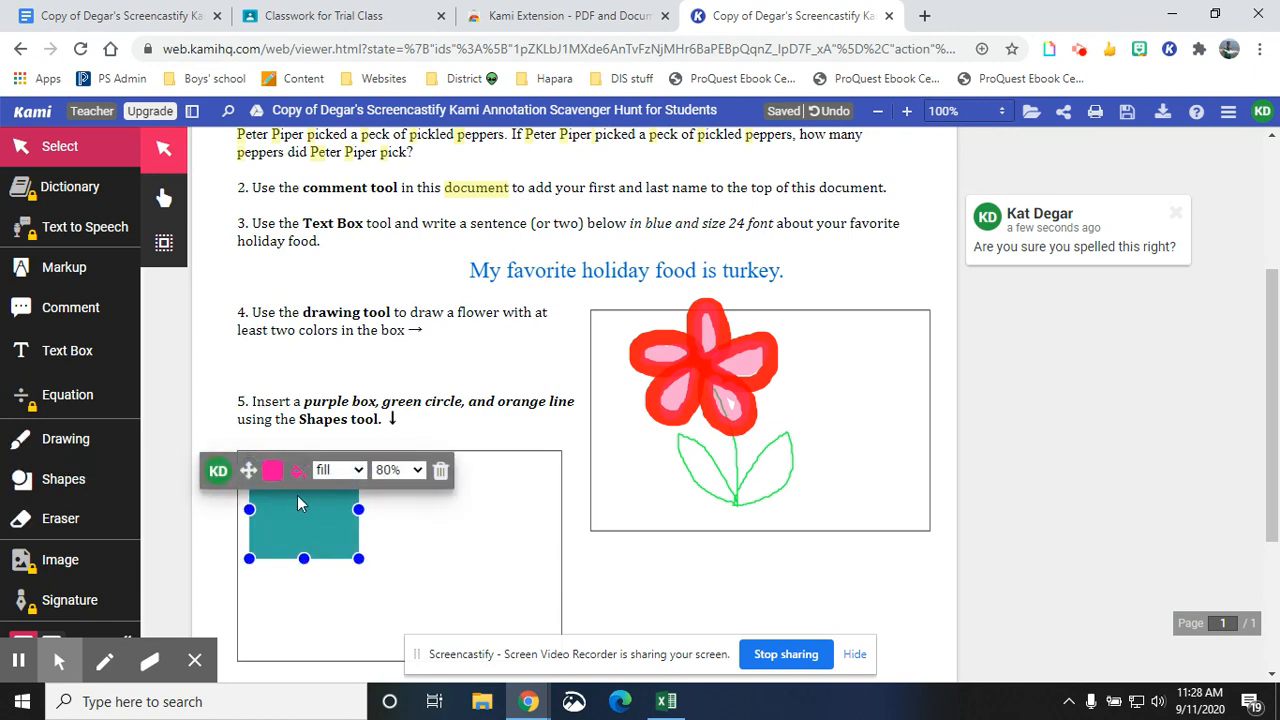
{"action": "left_click", "coordinate": [273, 470]}
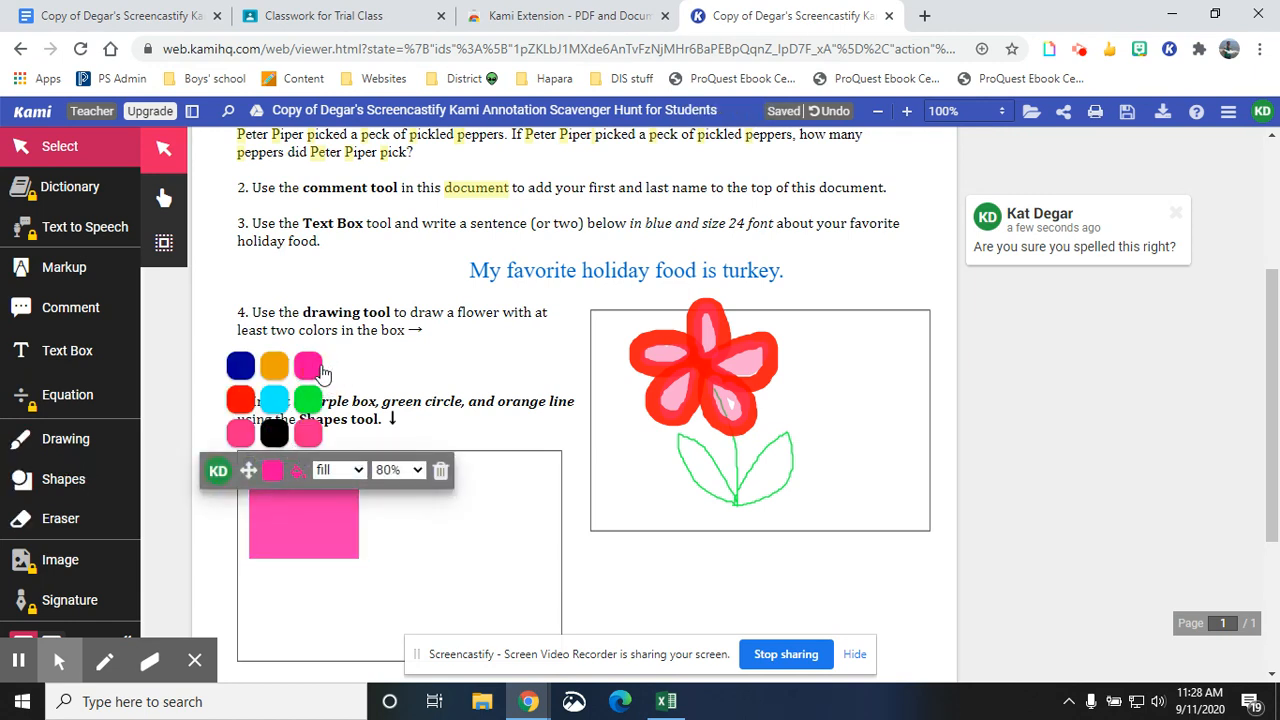
{"action": "left_click", "coordinate": [55, 479]}
{"action": "left_click", "coordinate": [162, 570]}
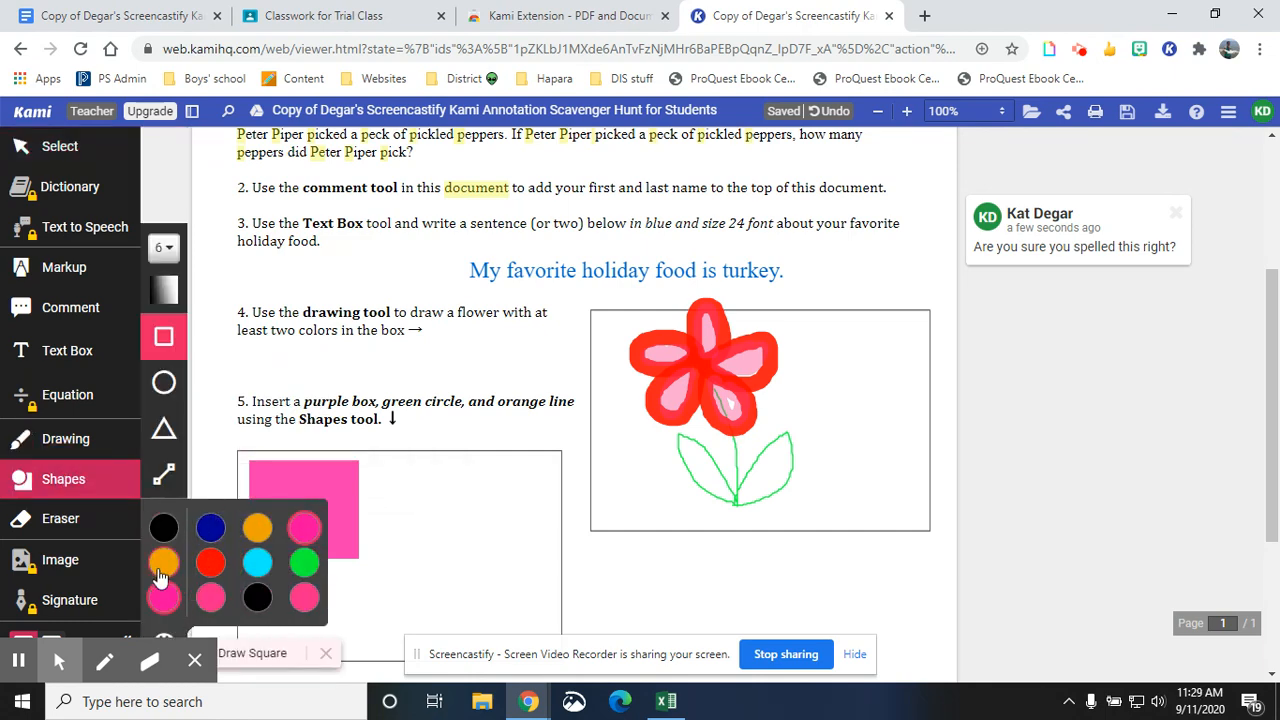
{"action": "left_click", "coordinate": [162, 629]}
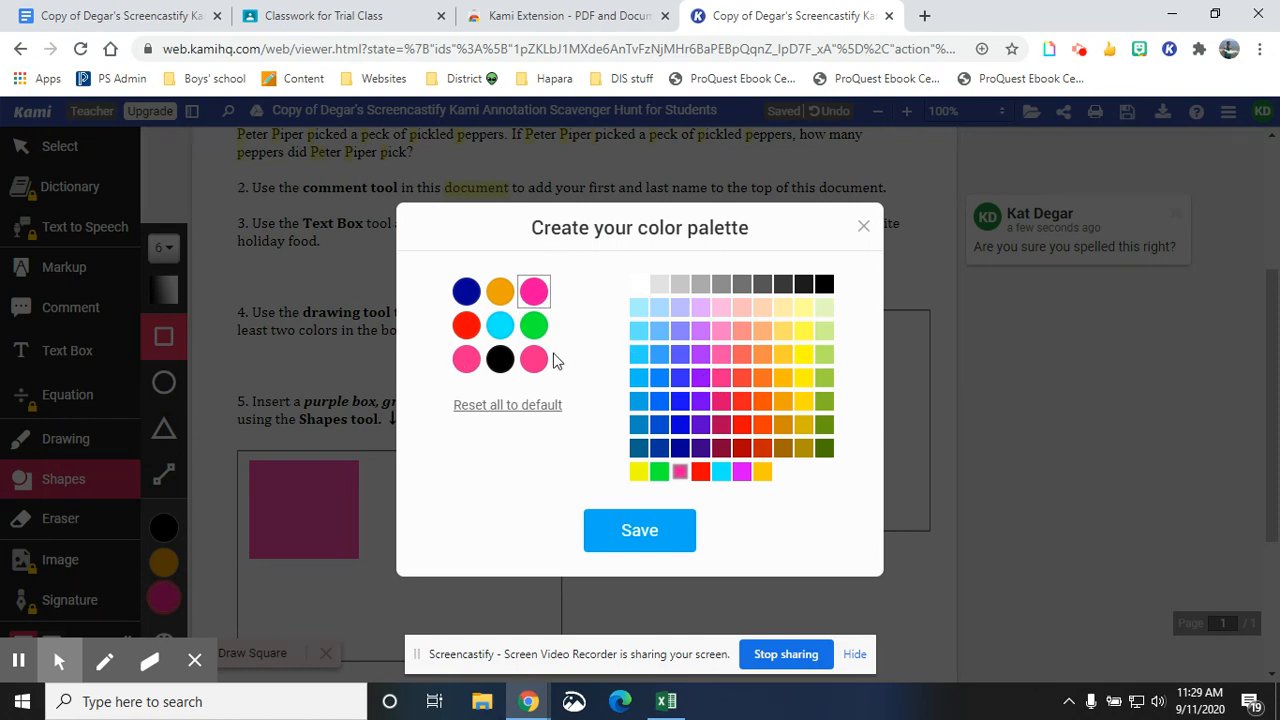
{"action": "left_click", "coordinate": [700, 449]}
{"action": "left_click", "coordinate": [652, 537]}
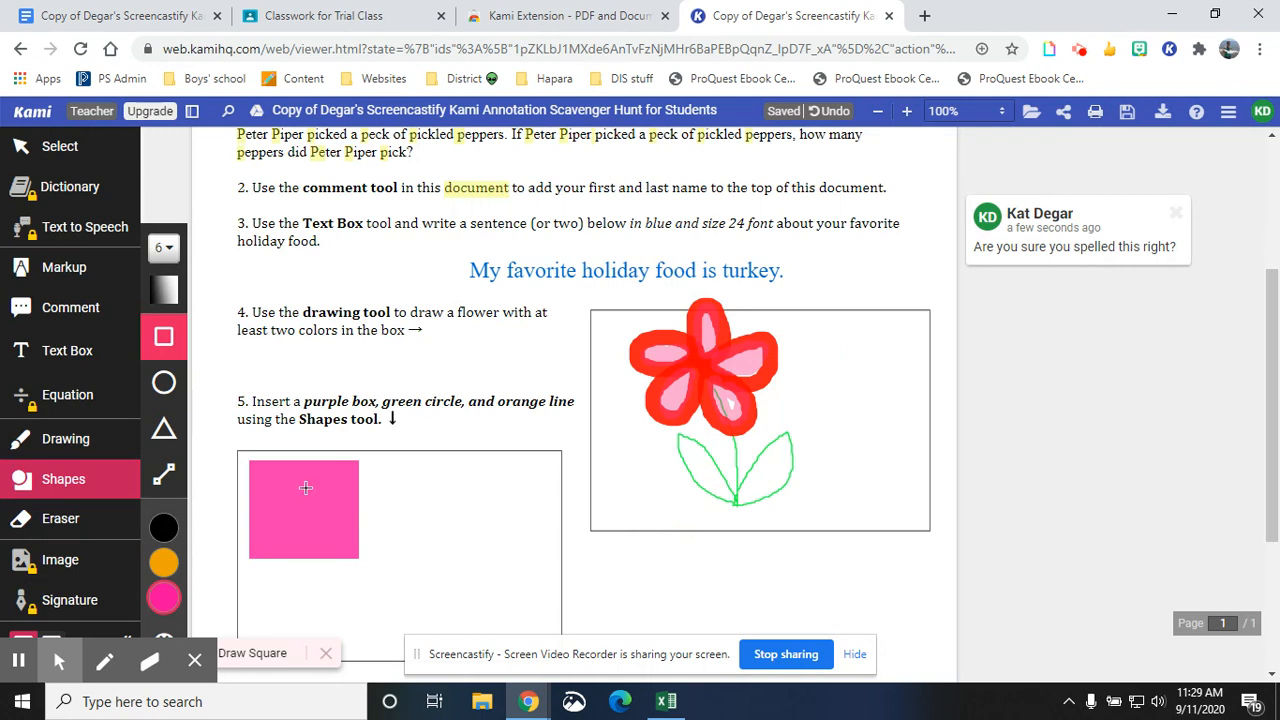
- Change the filled square's colour to purple
{"action": "left_click_drag", "start_coordinate": [198, 414], "coordinate": [201, 413]}
{"action": "left_click", "coordinate": [830, 110]}
{"action": "left_click", "coordinate": [55, 146]}
{"action": "left_click", "coordinate": [281, 504]}
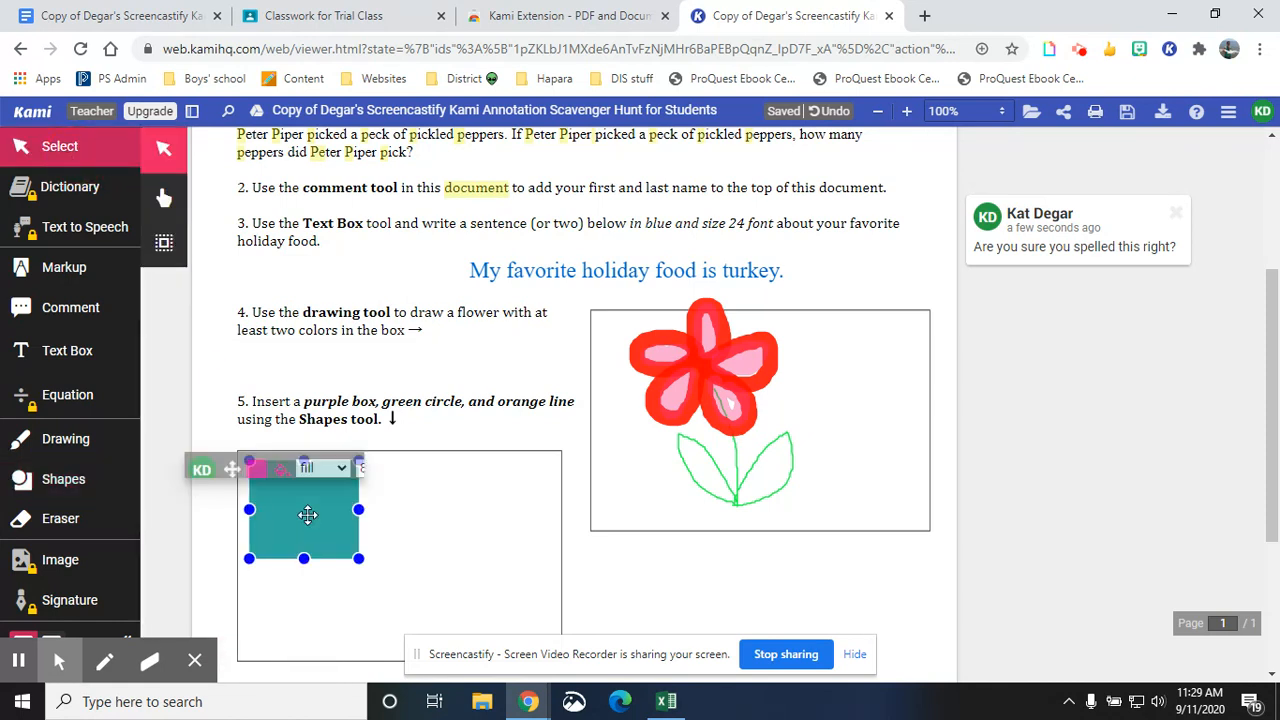
{"action": "left_click", "coordinate": [257, 470]}
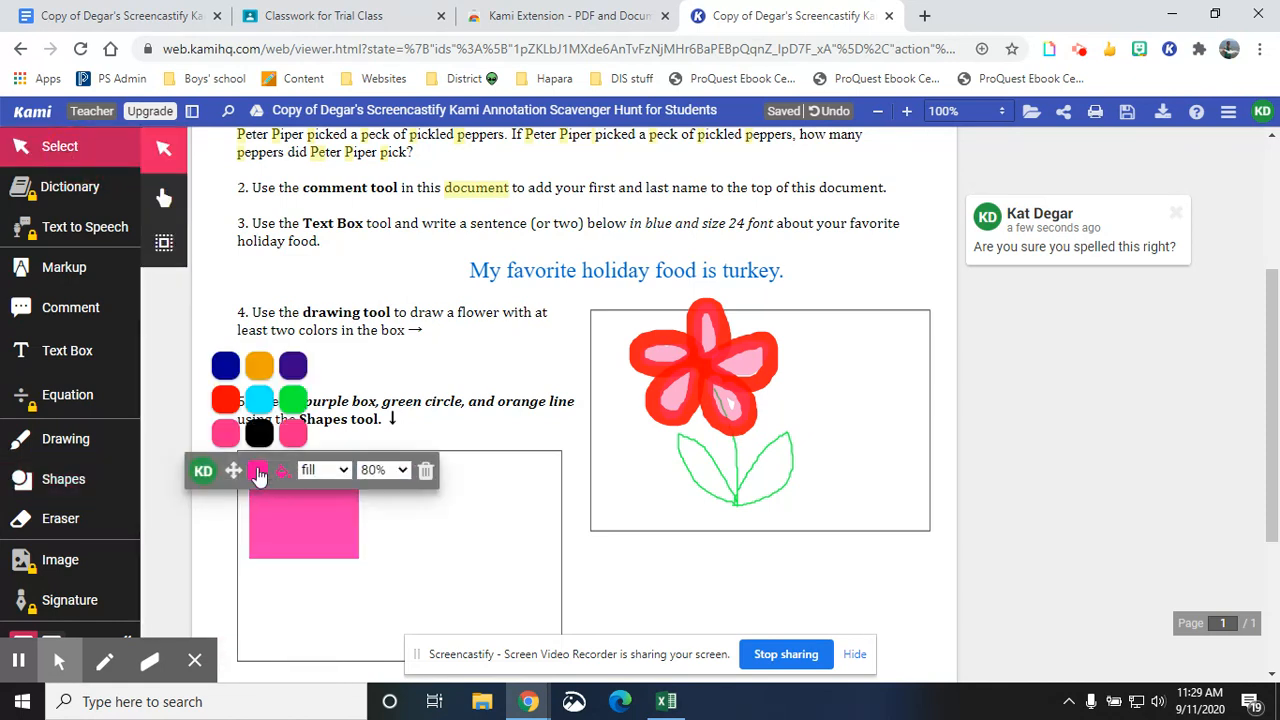
{"action": "left_click", "coordinate": [294, 365]}
{"action": "left_click", "coordinate": [289, 566]}
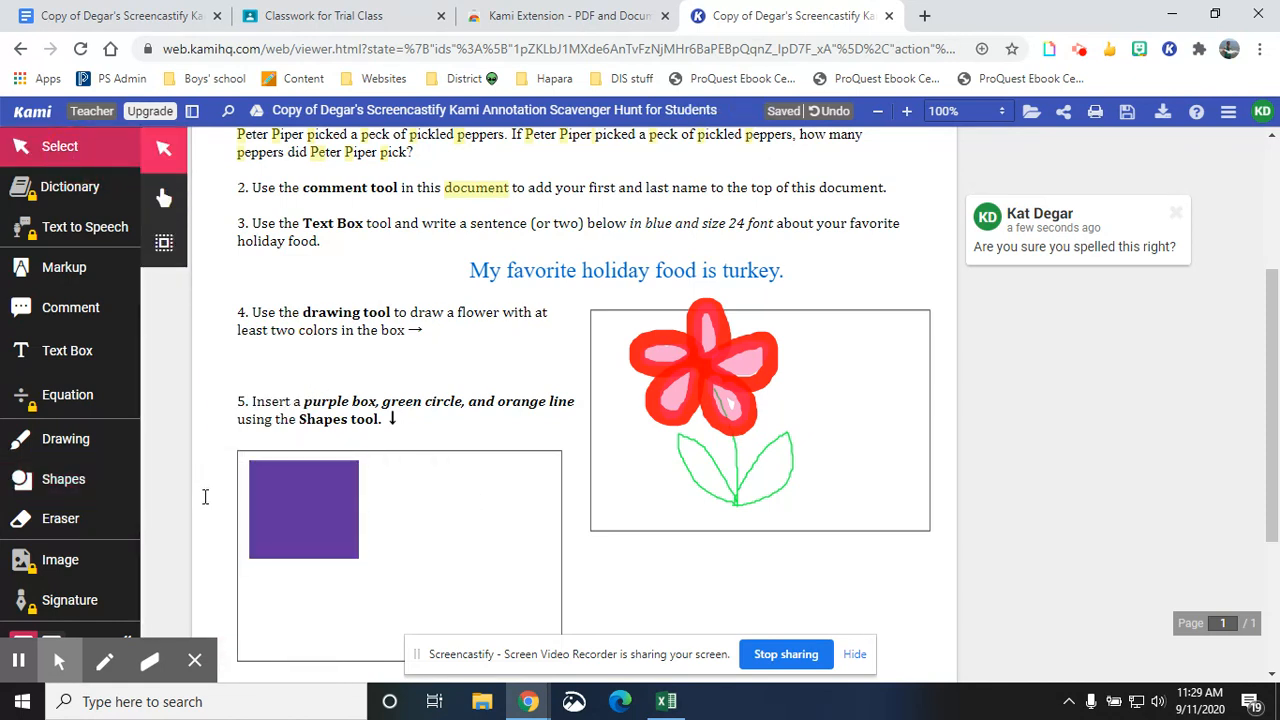
- Draw a green circle to the right of the purple square with the Shapes tool
{"action": "left_click", "coordinate": [92, 442]}
{"action": "left_click", "coordinate": [72, 485]}
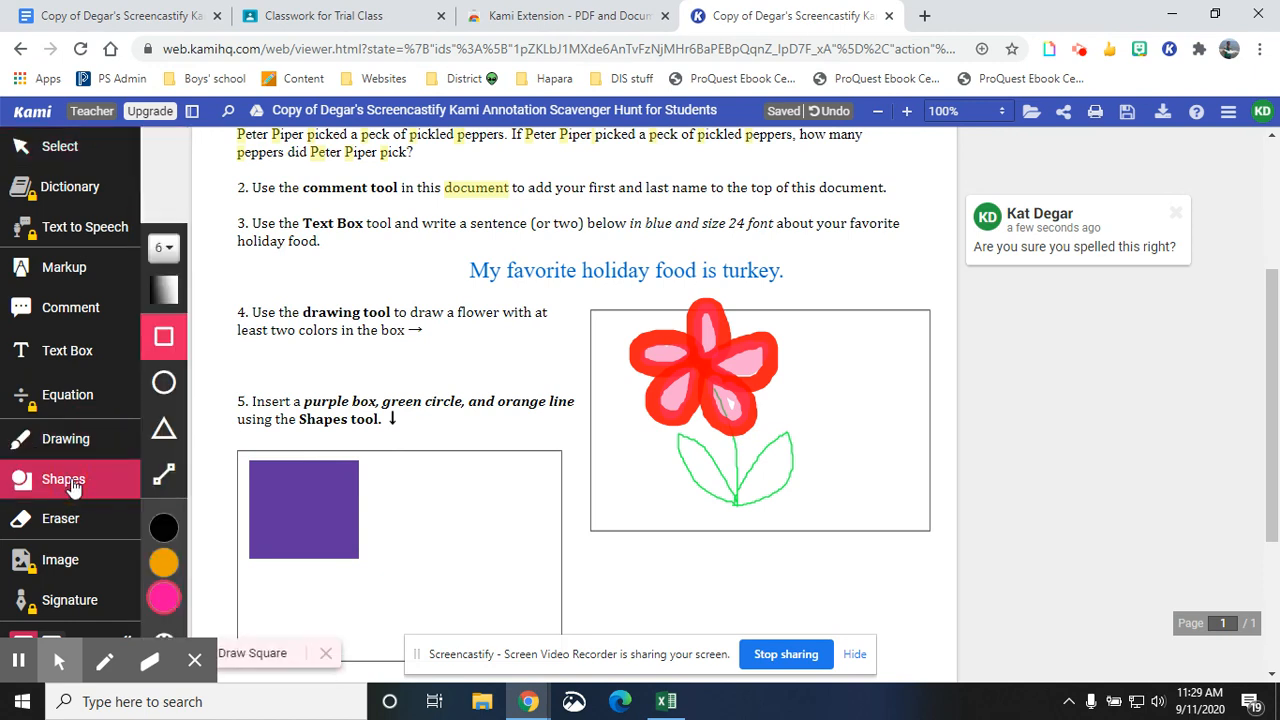
{"action": "left_click", "coordinate": [164, 383]}
{"action": "left_click", "coordinate": [164, 565]}
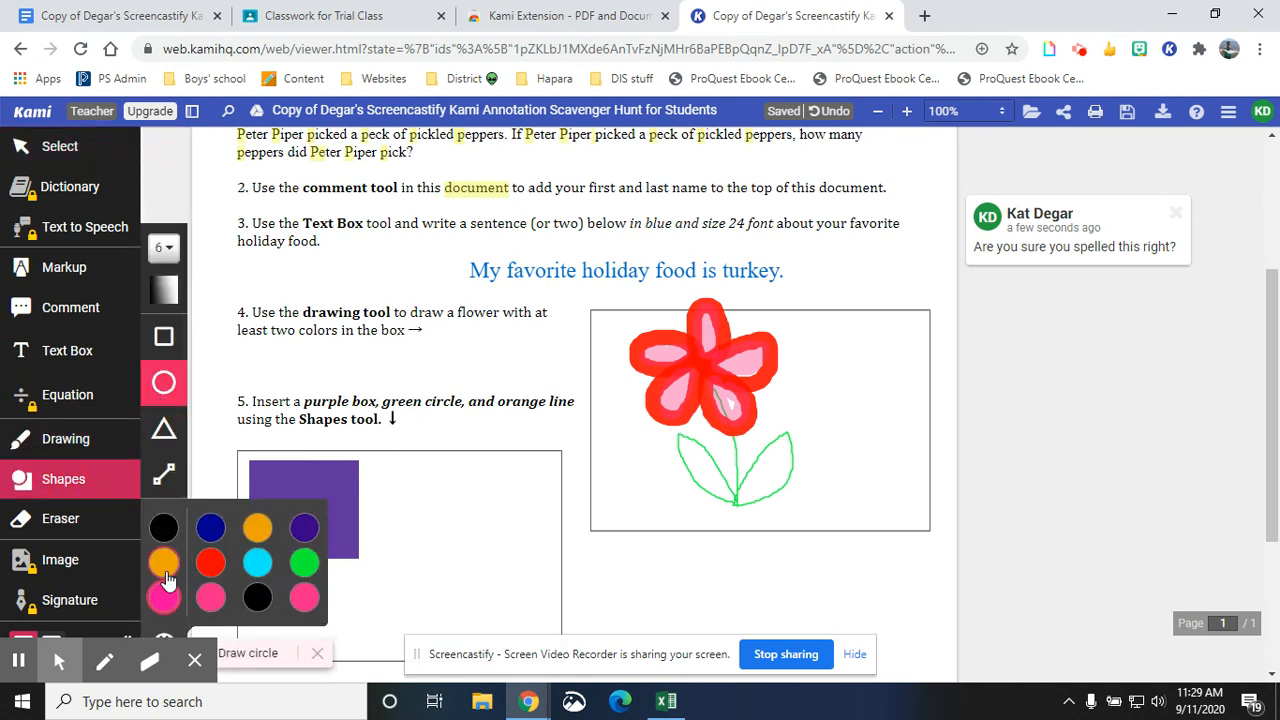
{"action": "left_click", "coordinate": [164, 565]}
{"action": "left_click", "coordinate": [164, 565]}
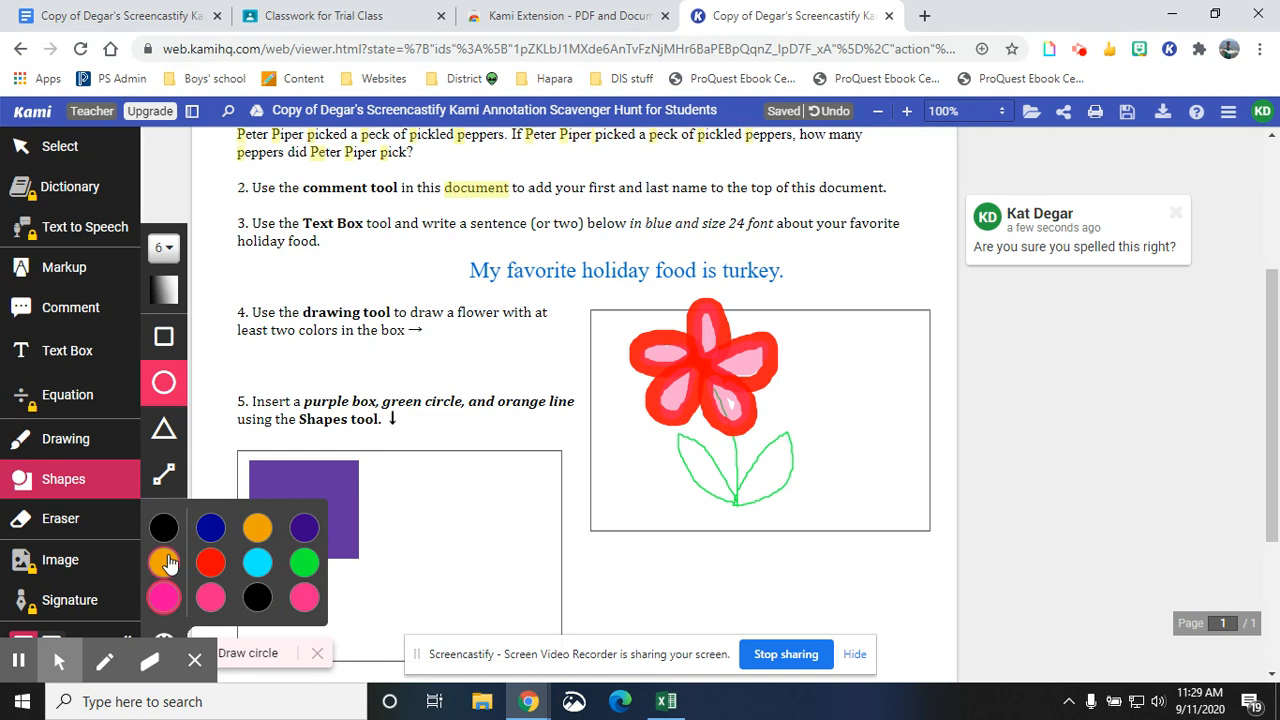
{"action": "left_click", "coordinate": [300, 570]}
{"action": "left_click_drag", "start_coordinate": [424, 469], "coordinate": [513, 551]}
{"action": "left_click", "coordinate": [497, 482]}
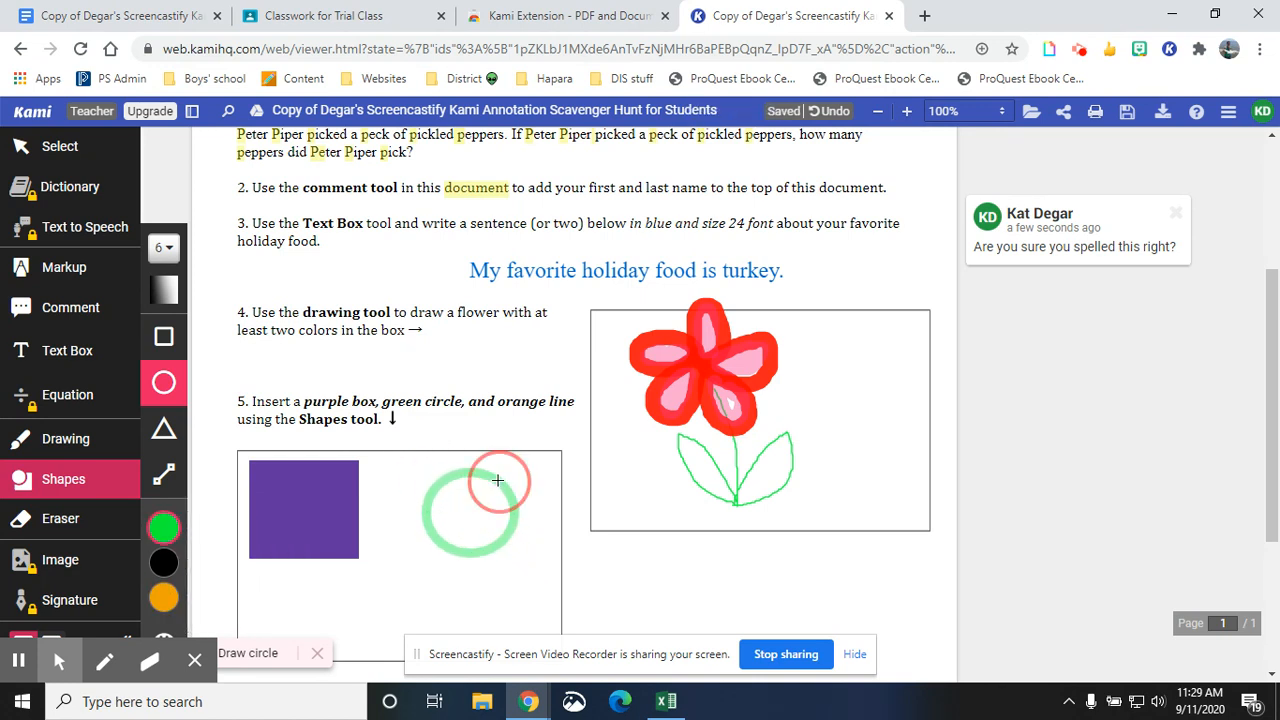
{"action": "left_click", "coordinate": [845, 110]}
- Replace the orange swatch in the custom colour palette with a brighter orange
{"action": "left_click", "coordinate": [165, 478]}
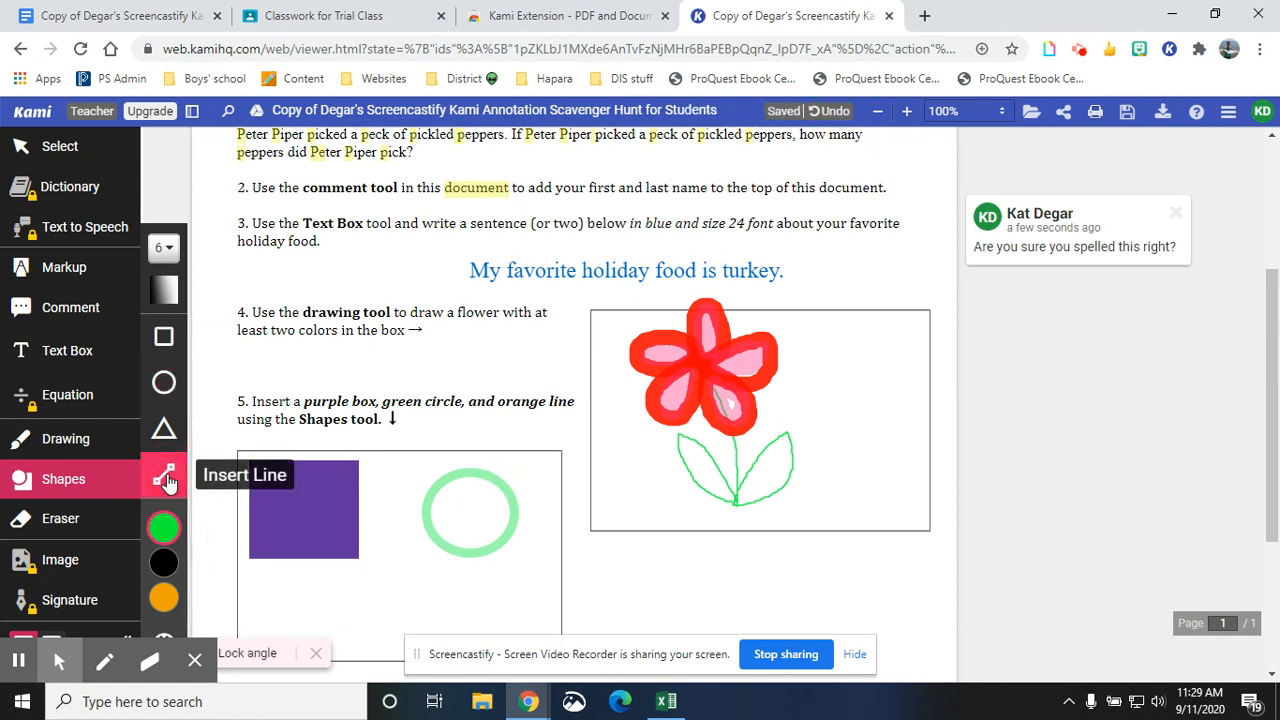
{"action": "left_click", "coordinate": [164, 527]}
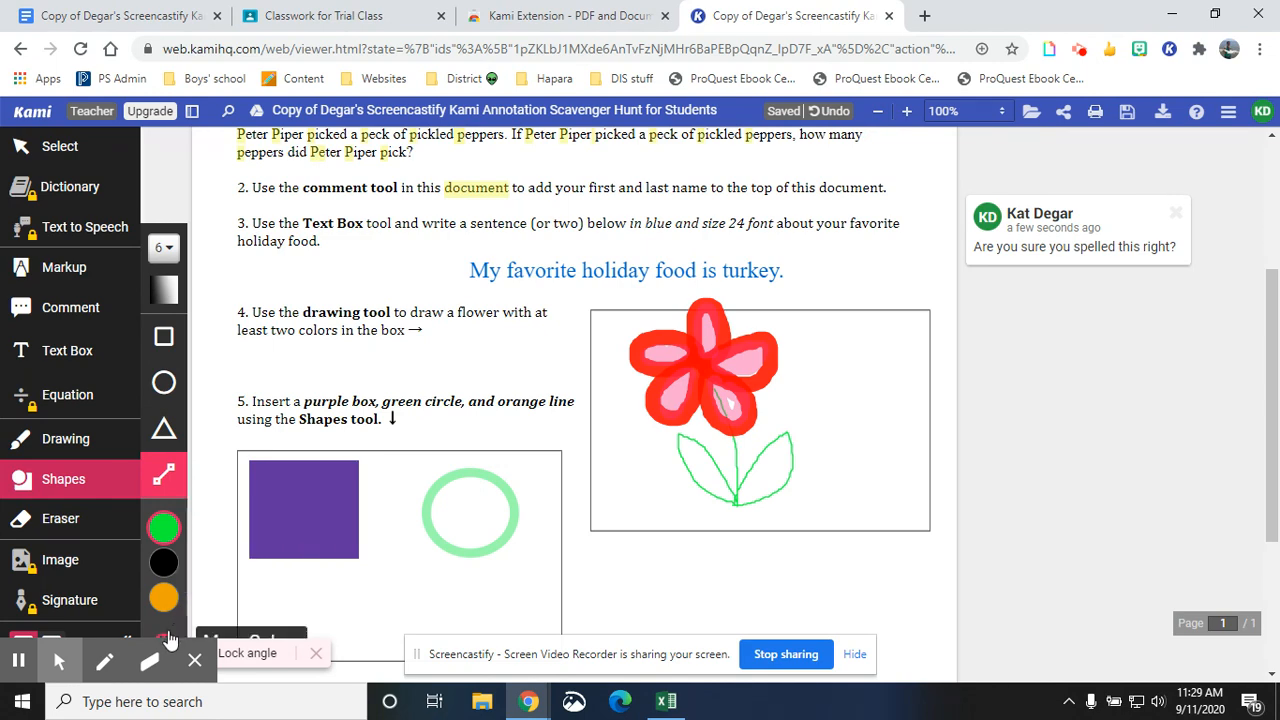
{"action": "left_click", "coordinate": [166, 637]}
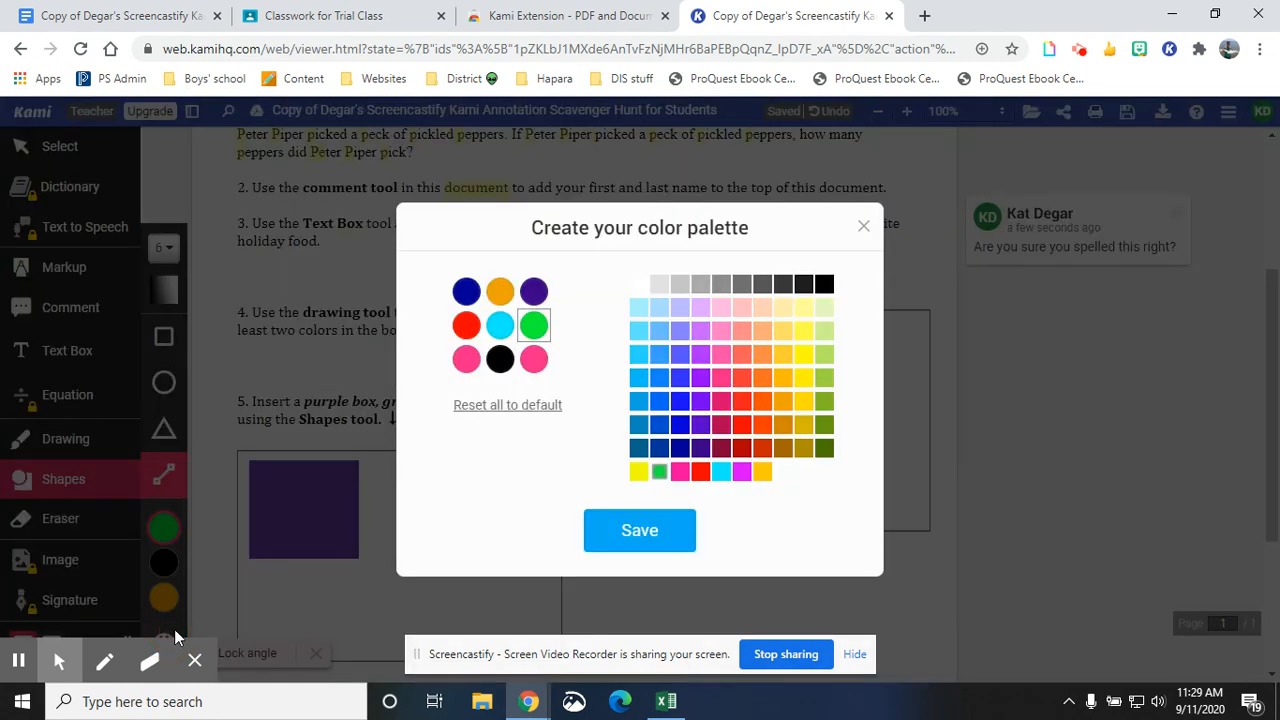
{"action": "left_click", "coordinate": [500, 291]}
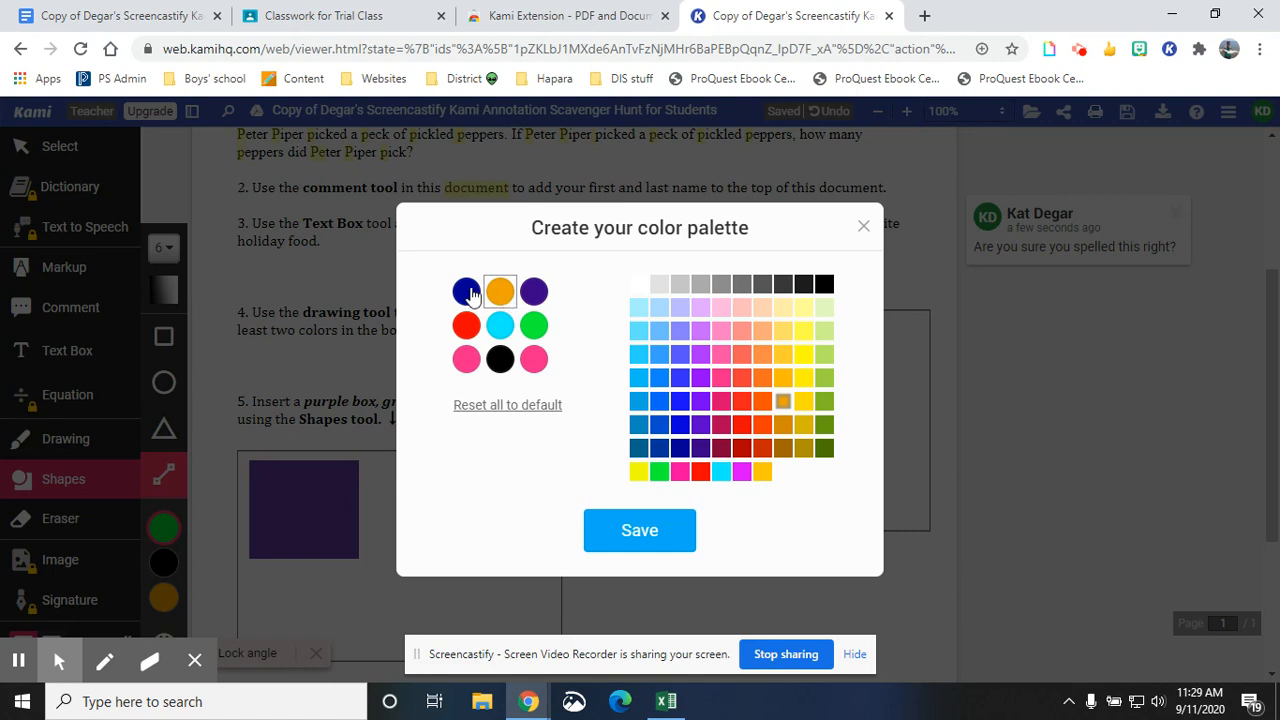
{"action": "left_click", "coordinate": [764, 403]}
{"action": "left_click", "coordinate": [654, 535]}
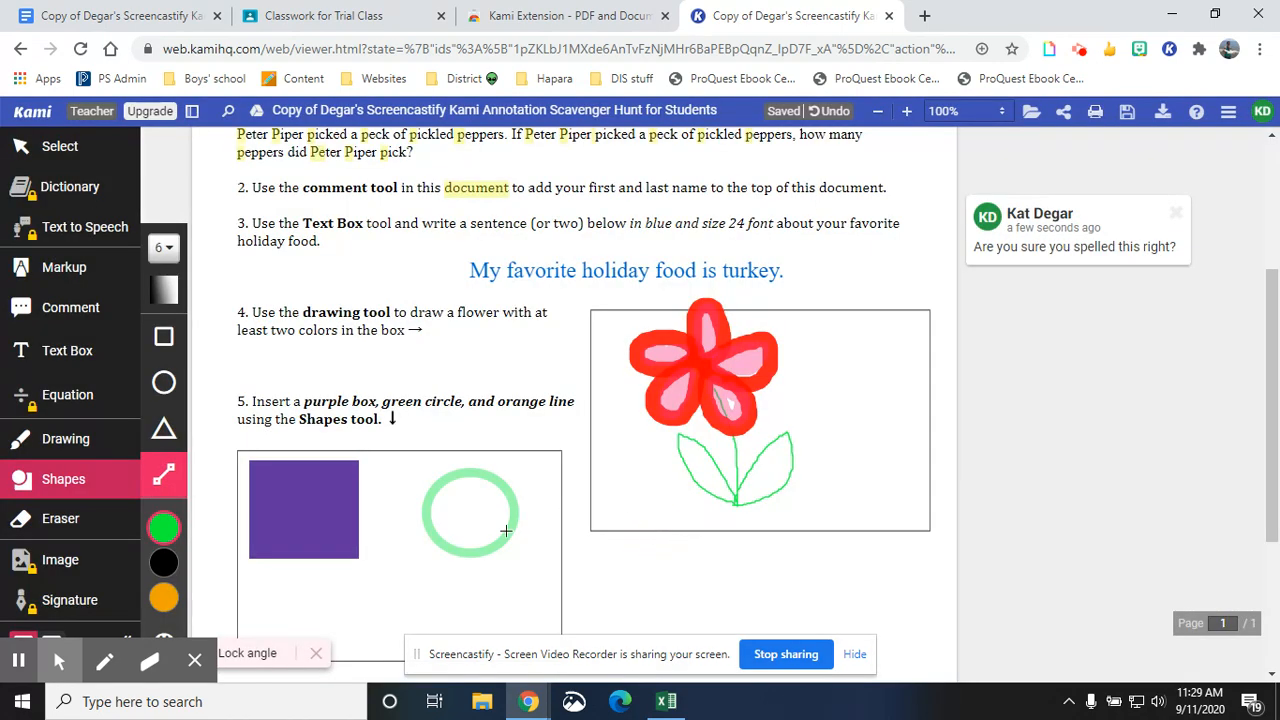
- Draw a horizontal orange line below the square and circle with the line shape
{"action": "left_click", "coordinate": [166, 556]}
{"action": "left_click", "coordinate": [259, 538]}
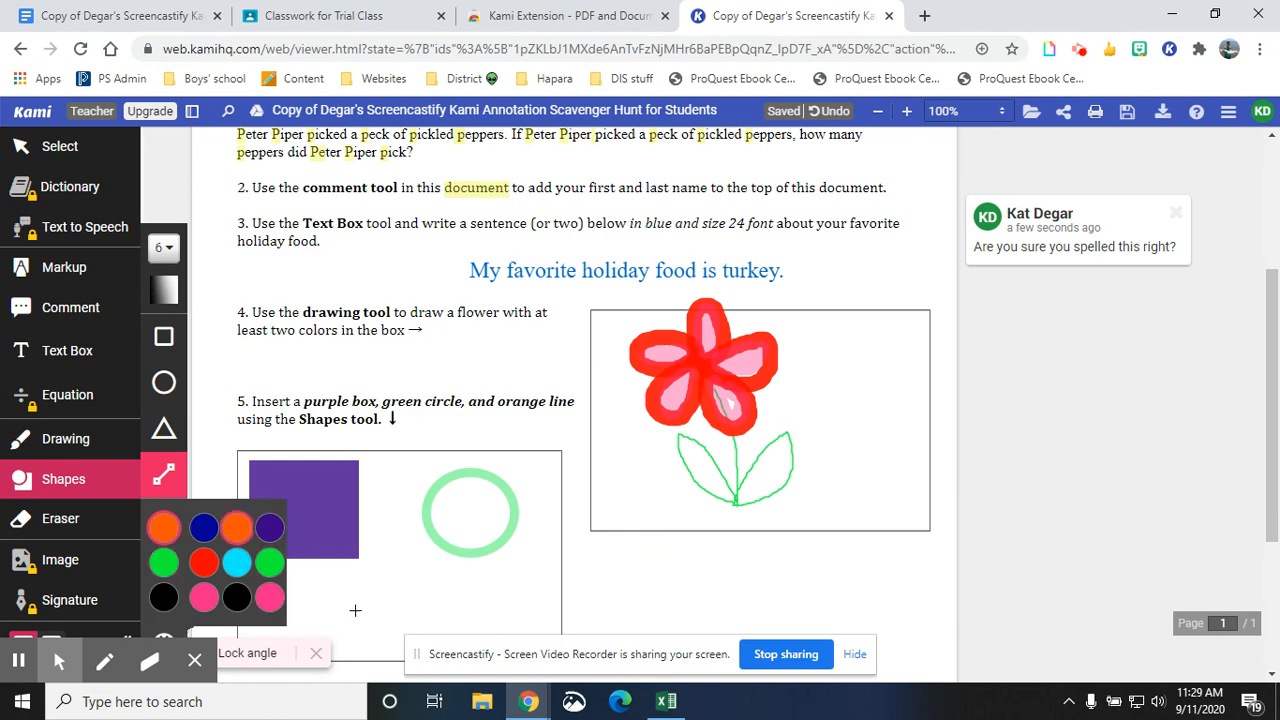
{"action": "left_click_drag", "start_coordinate": [314, 606], "coordinate": [503, 592]}
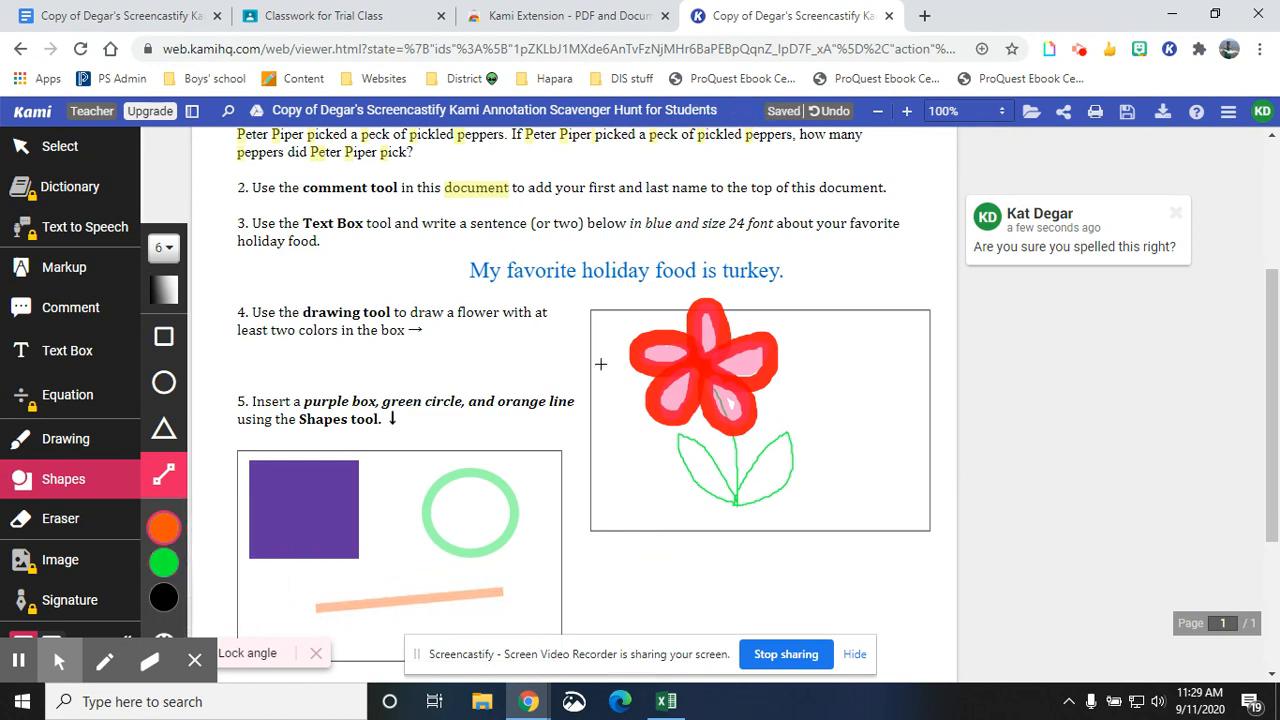
- Move the orange line's right end up so it meets the bottom of the green circle
{"action": "left_click", "coordinate": [62, 152]}
{"action": "left_click", "coordinate": [414, 600]}
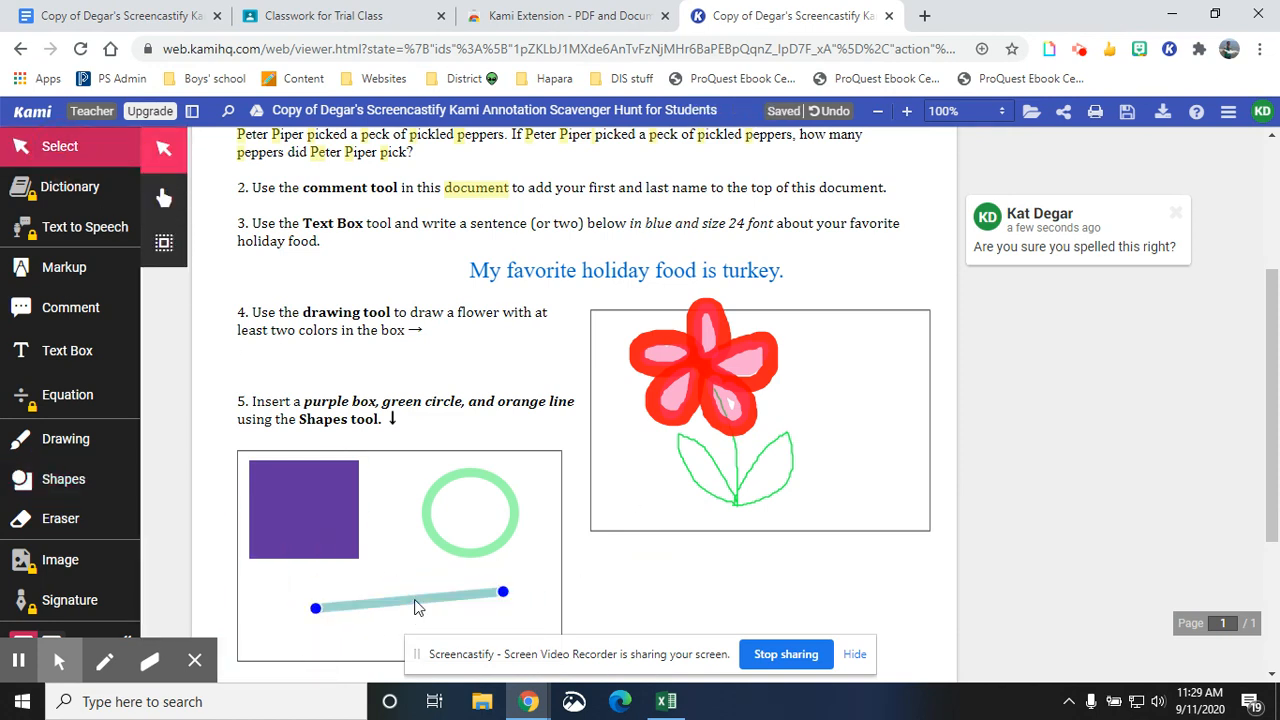
{"action": "left_click_drag", "start_coordinate": [499, 592], "coordinate": [424, 526]}
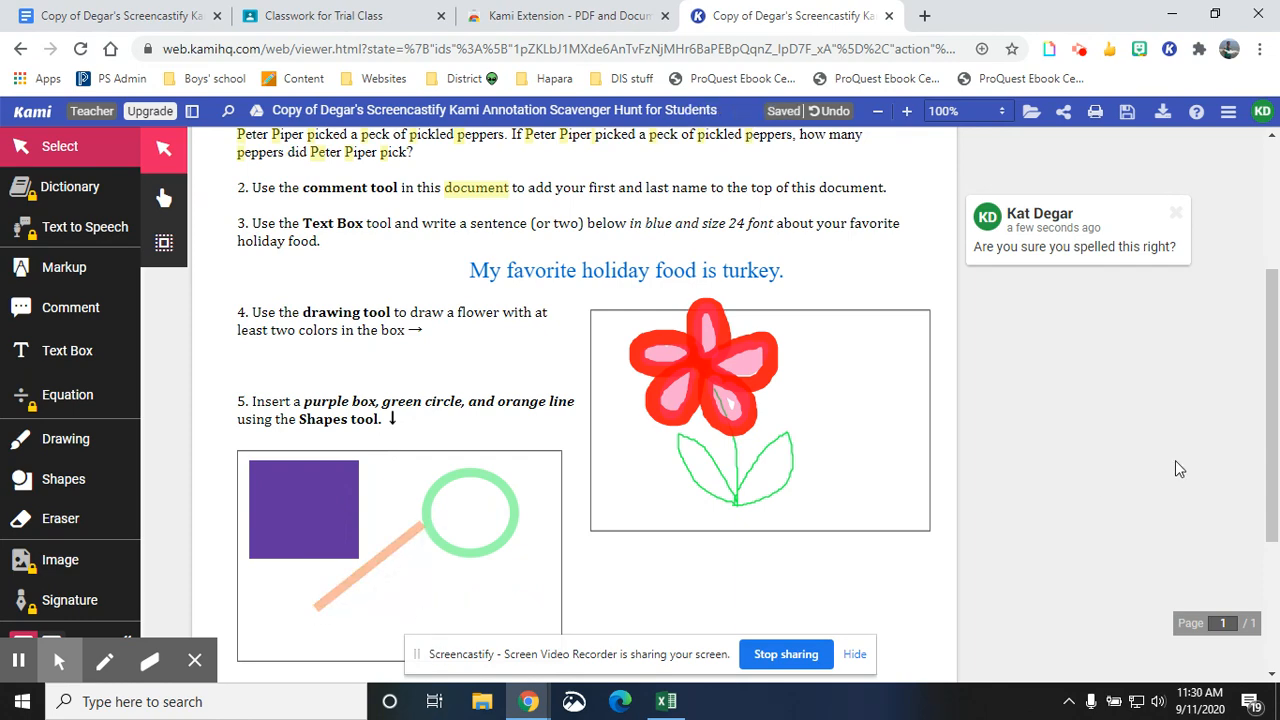
{"action": "scroll", "coordinate": [905, 441], "scroll_direction": "down", "scroll_amount": 1}
{"action": "scroll", "coordinate": [645, 461], "scroll_direction": "down", "scroll_amount": 1}
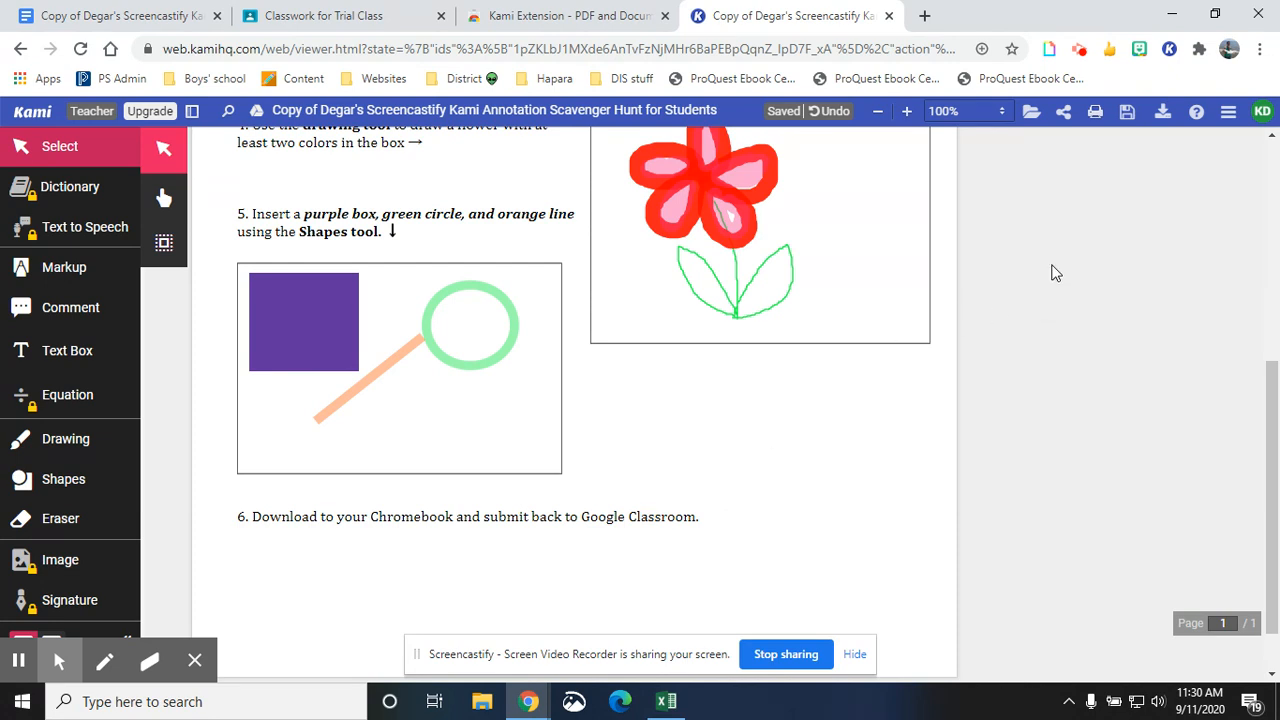
{"action": "left_click", "coordinate": [1163, 114]}
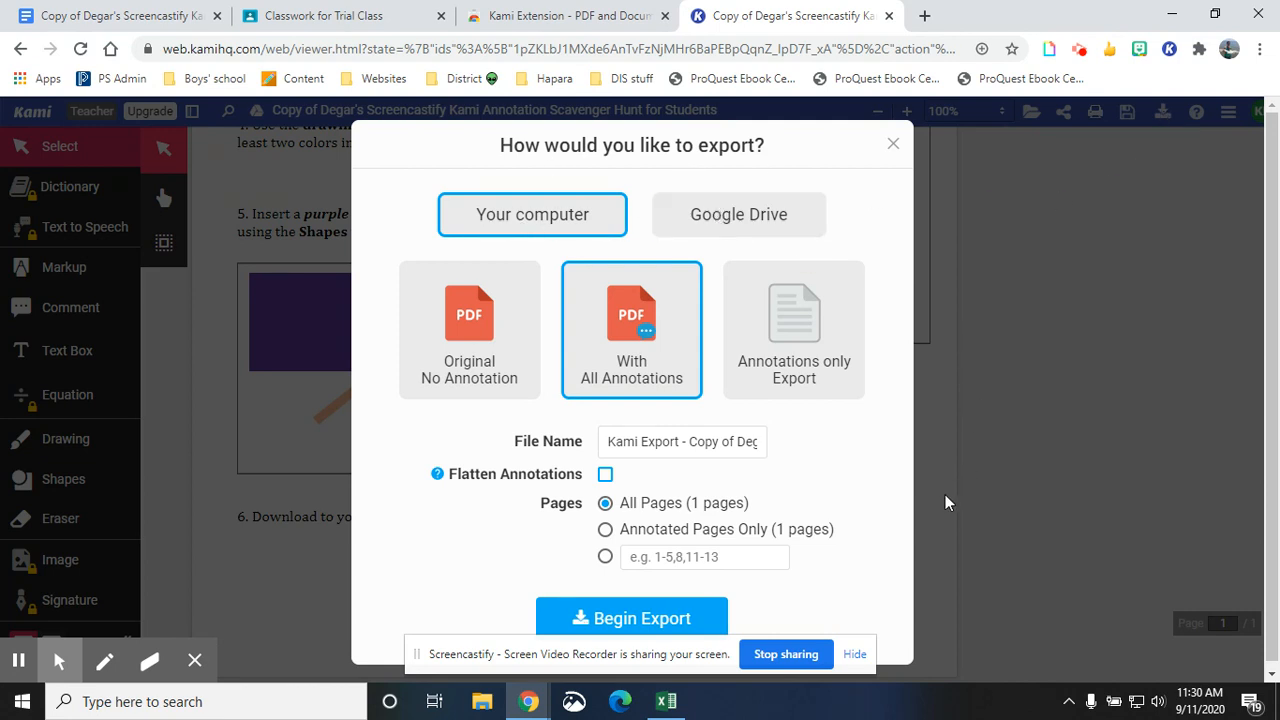
{"action": "left_click", "coordinate": [893, 143]}
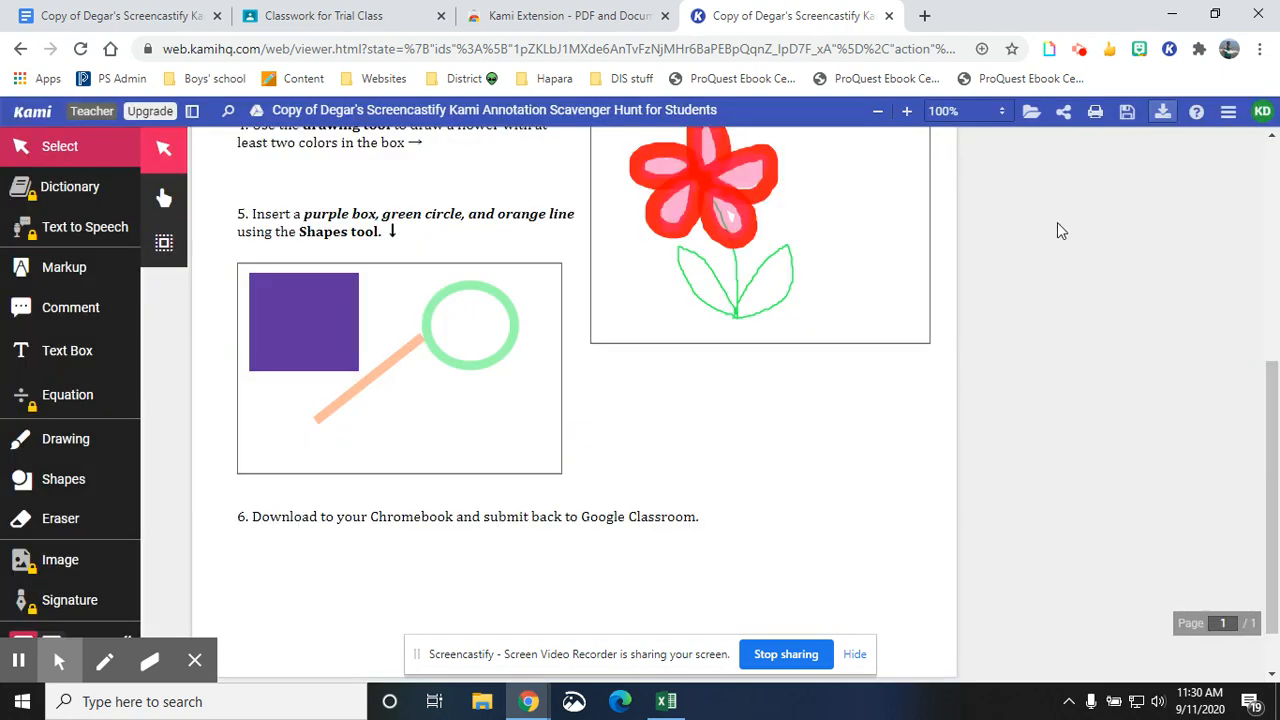
- Download the annotated document as a PDF file
{"action": "left_click", "coordinate": [1125, 115]}
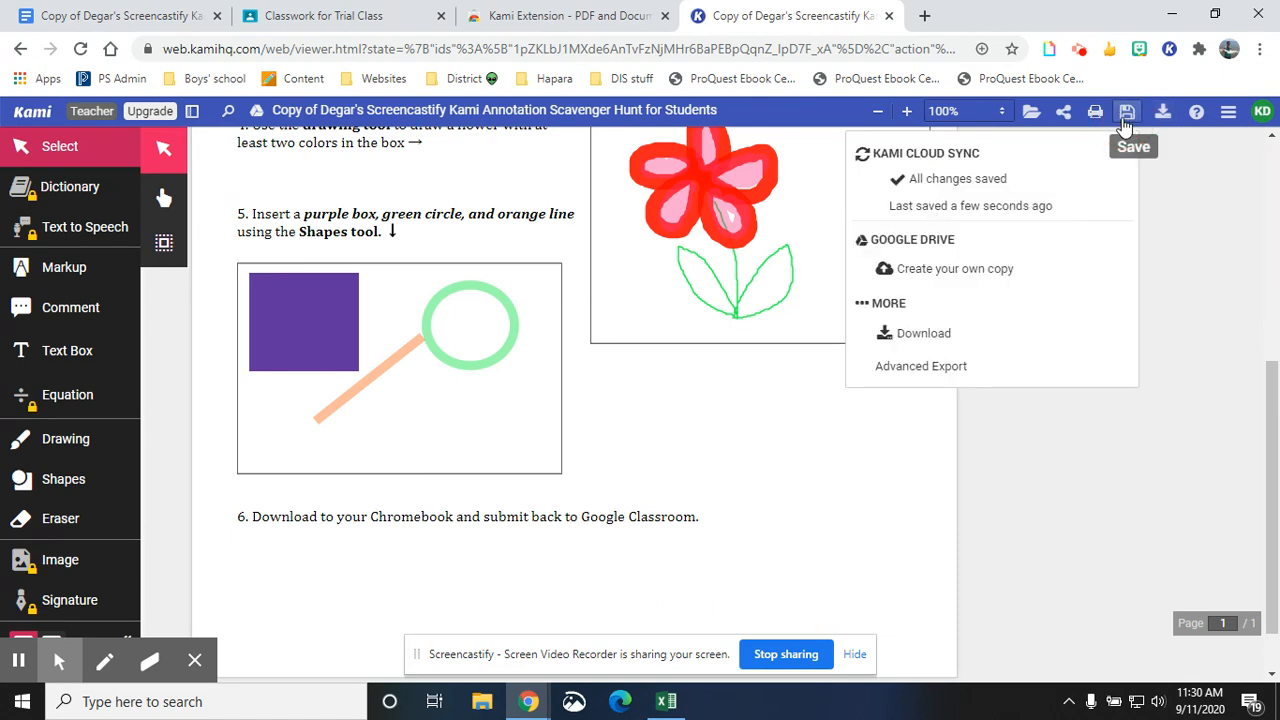
{"action": "left_click", "coordinate": [950, 336]}
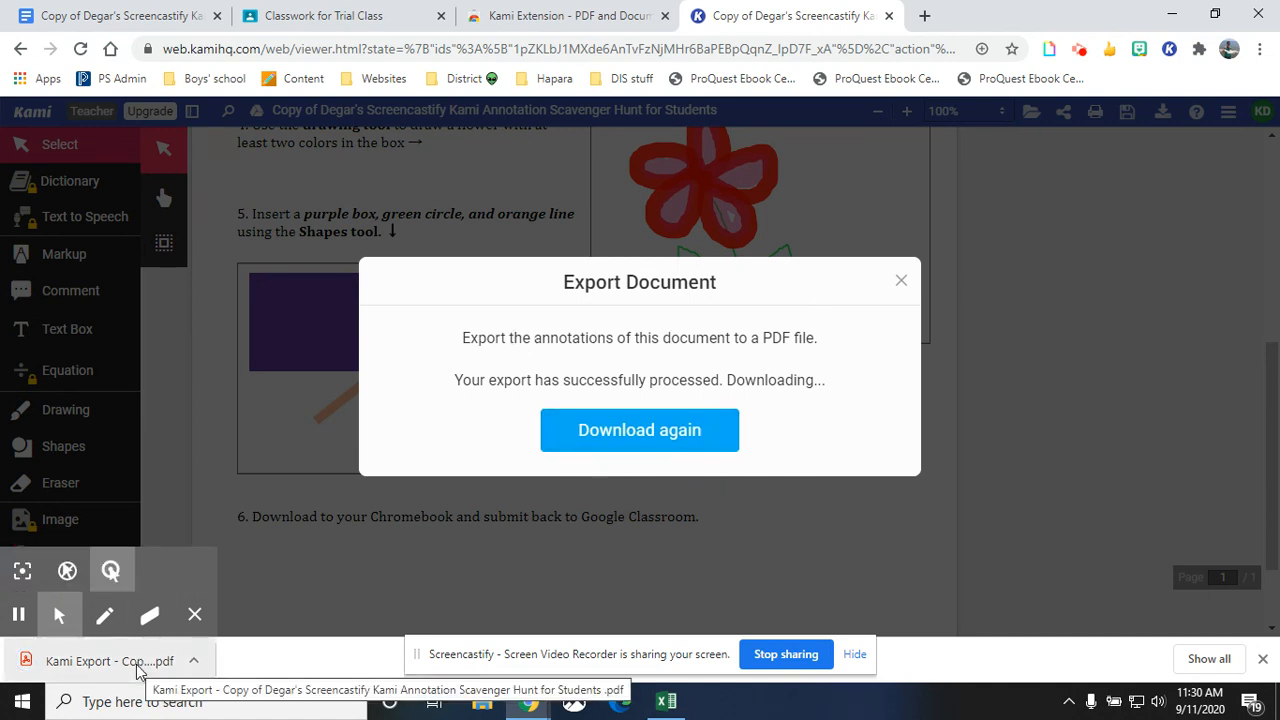
- Open the downloaded PDF and scroll through it to review the annotations
{"action": "left_click", "coordinate": [110, 661]}
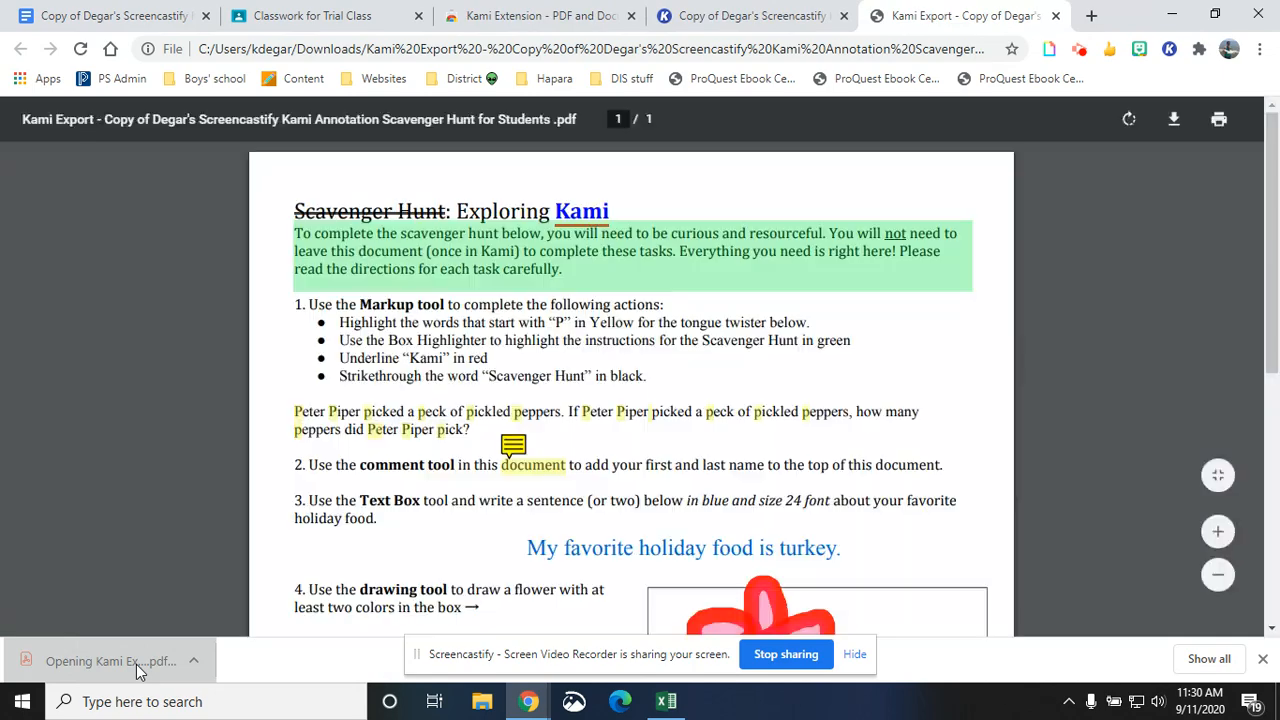
{"action": "scroll", "coordinate": [701, 345], "scroll_direction": "down", "scroll_amount": 5}
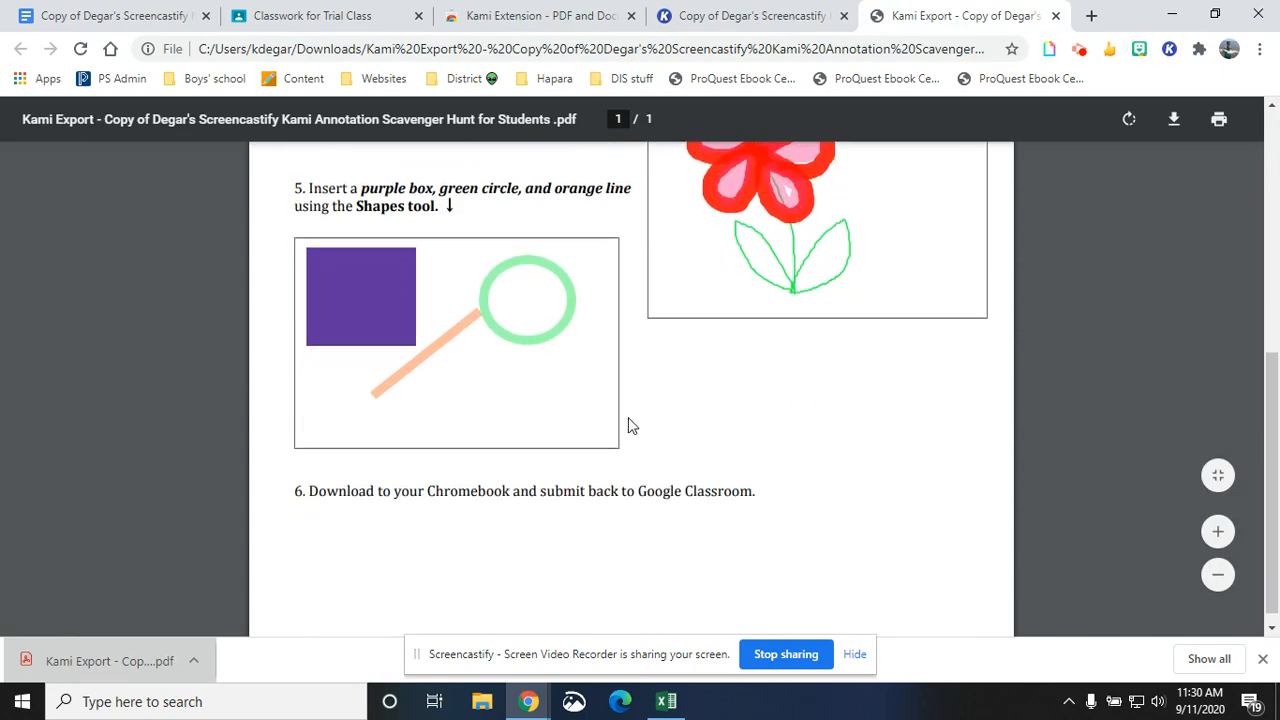
{"action": "scroll", "coordinate": [626, 420], "scroll_direction": "up", "scroll_amount": 3}
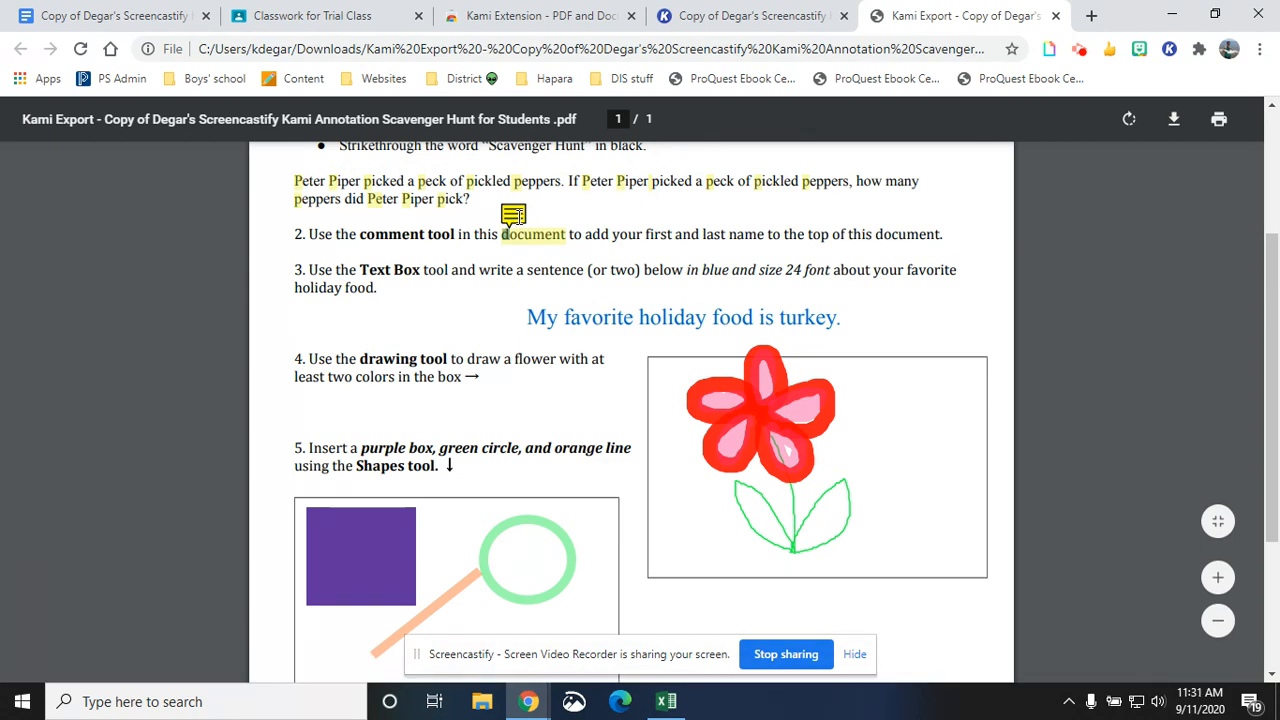
{"action": "scroll", "coordinate": [560, 210], "scroll_direction": "up", "scroll_amount": 3}
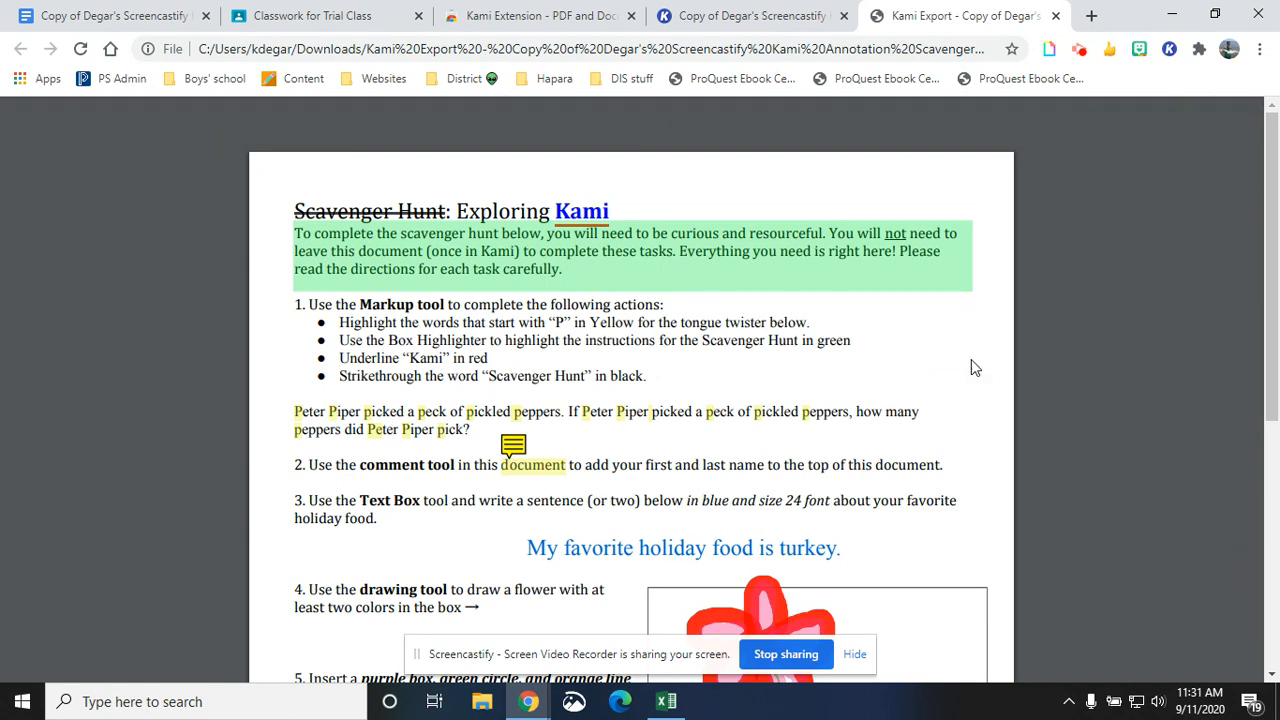
{"action": "left_click", "coordinate": [1080, 54]}
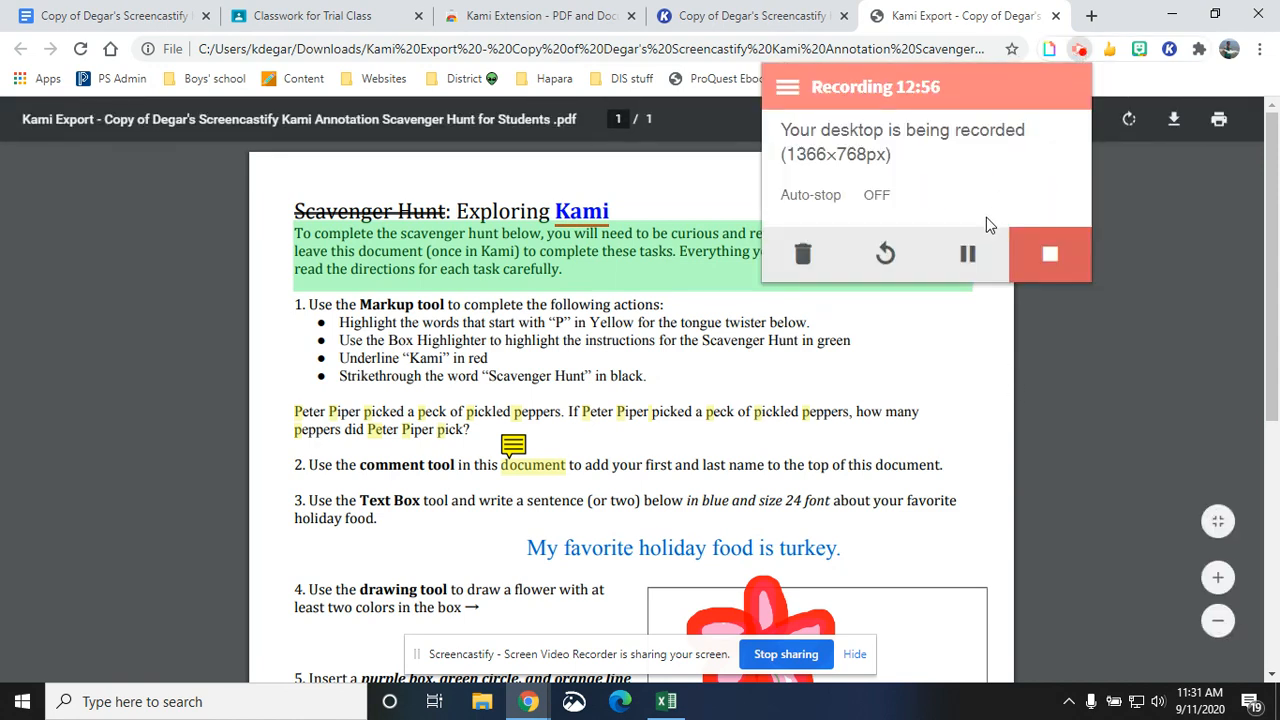